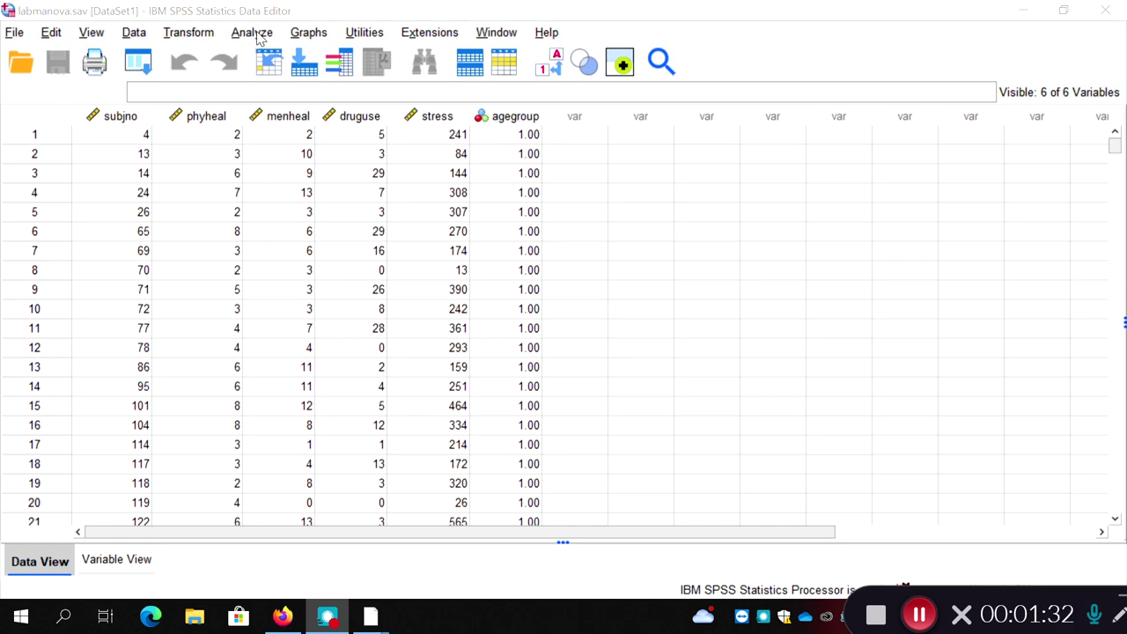
# Start a multivariate general linear model analysis and assign agegroup as its fixed factor.
pyautogui.click(255, 33)
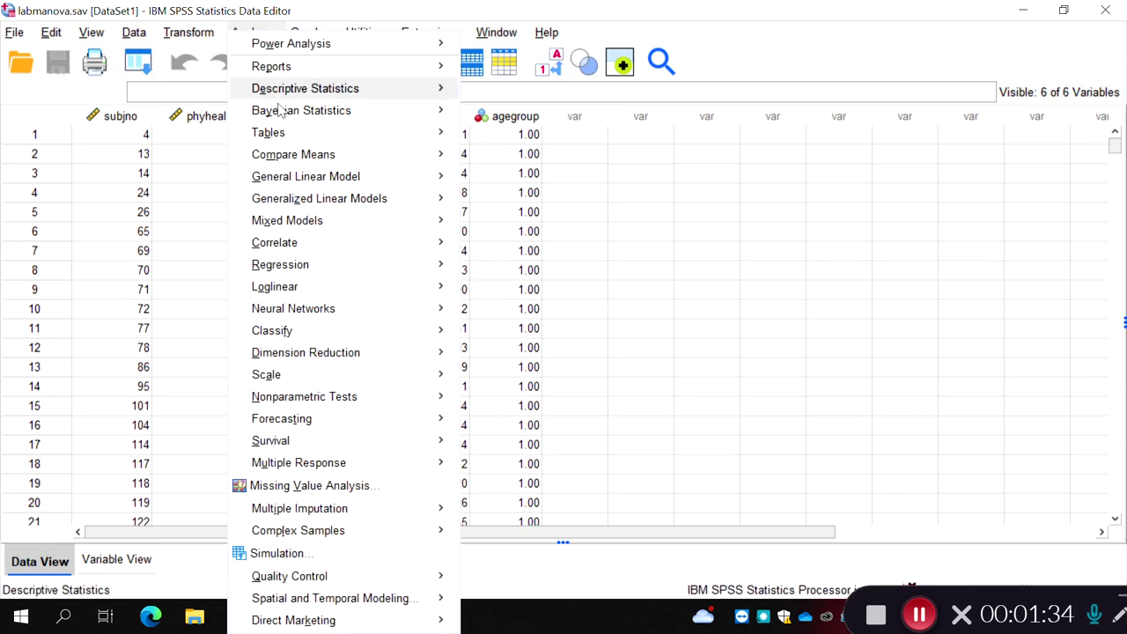
pyautogui.moveTo(313, 180)
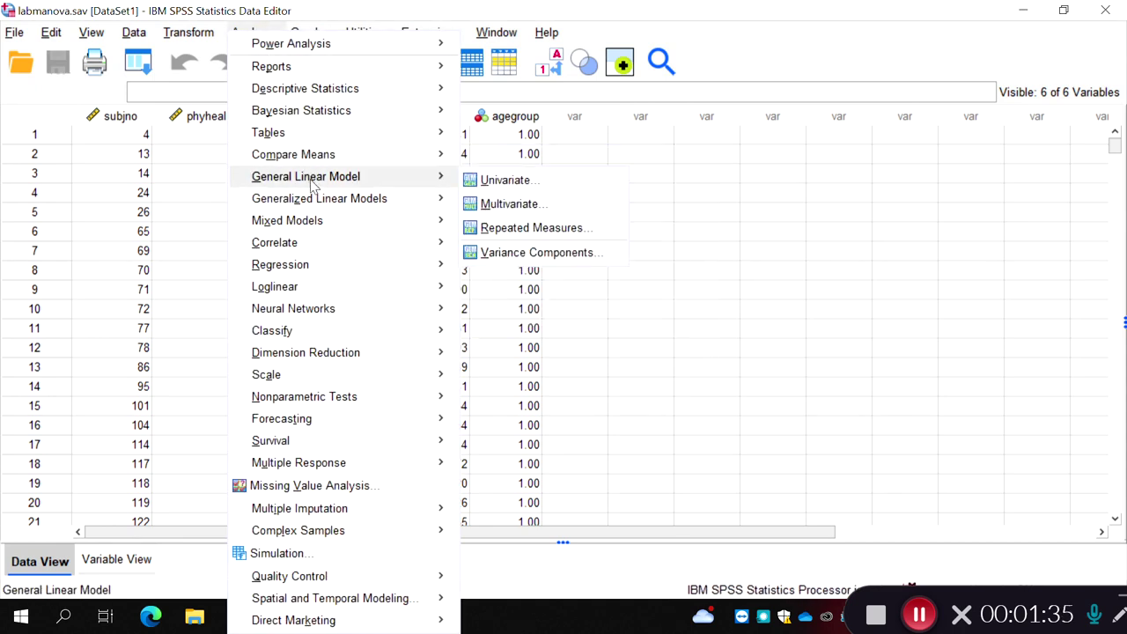
pyautogui.click(526, 208)
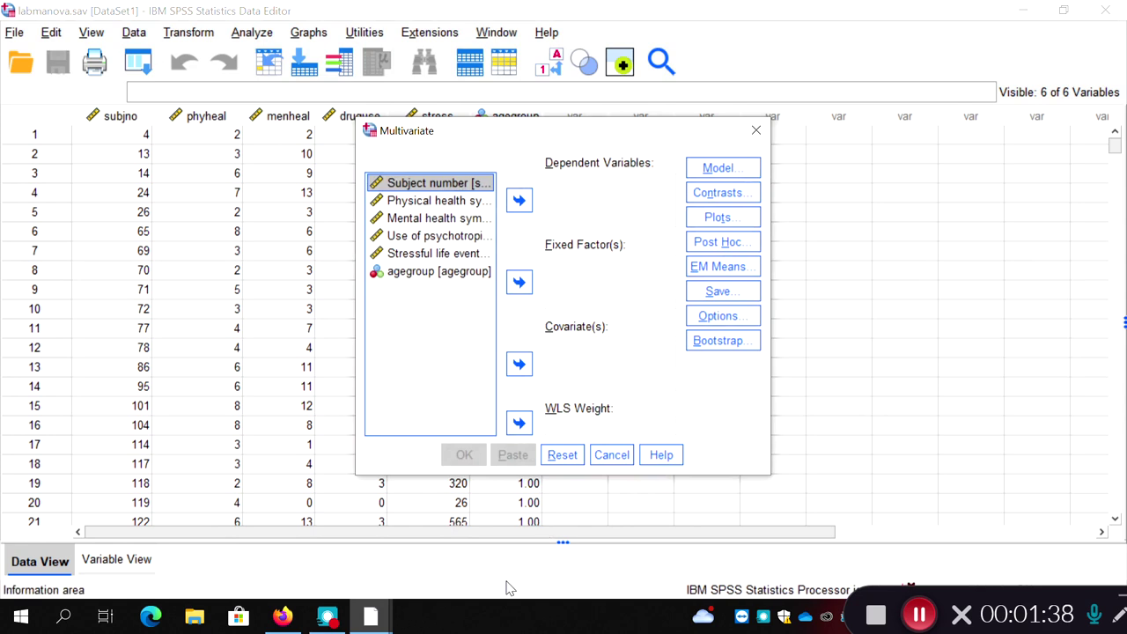
pyautogui.click(425, 274)
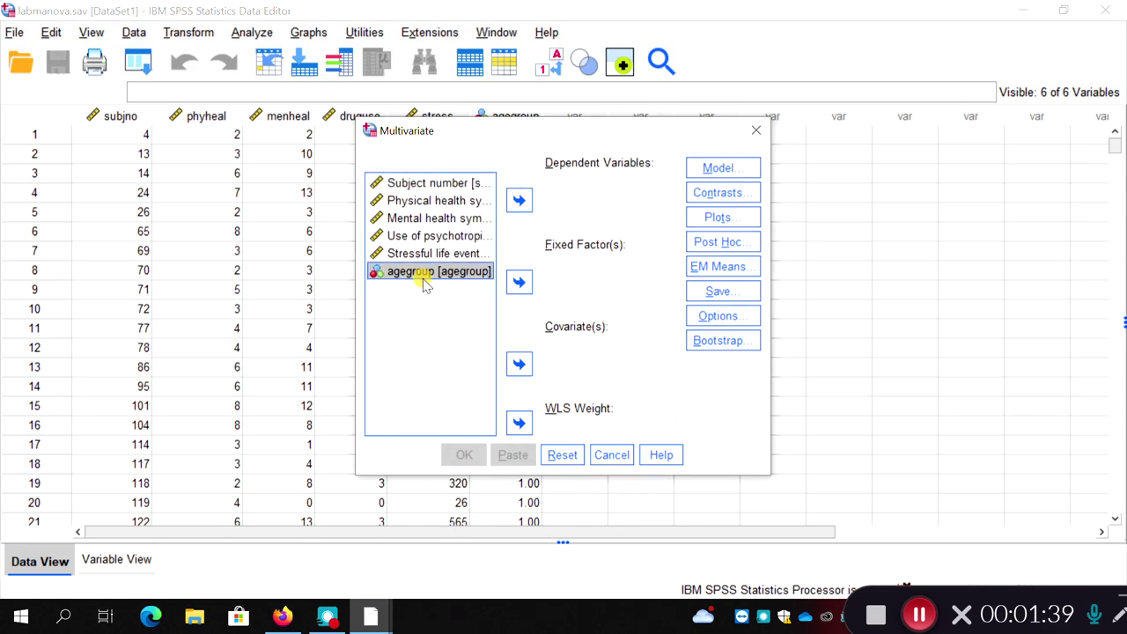
pyautogui.click(519, 283)
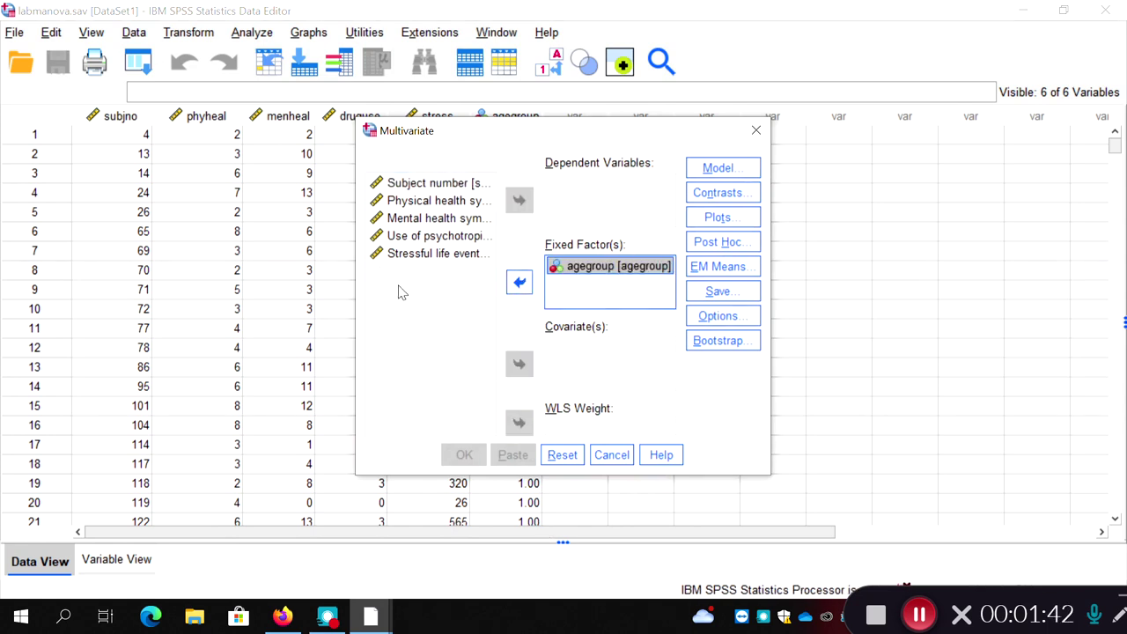
# Add physical health symptoms, mental health symptoms, use of psychotropic drugs and stressful life events as the dependent variables.
pyautogui.click(434, 202)
pyautogui.click(519, 200)
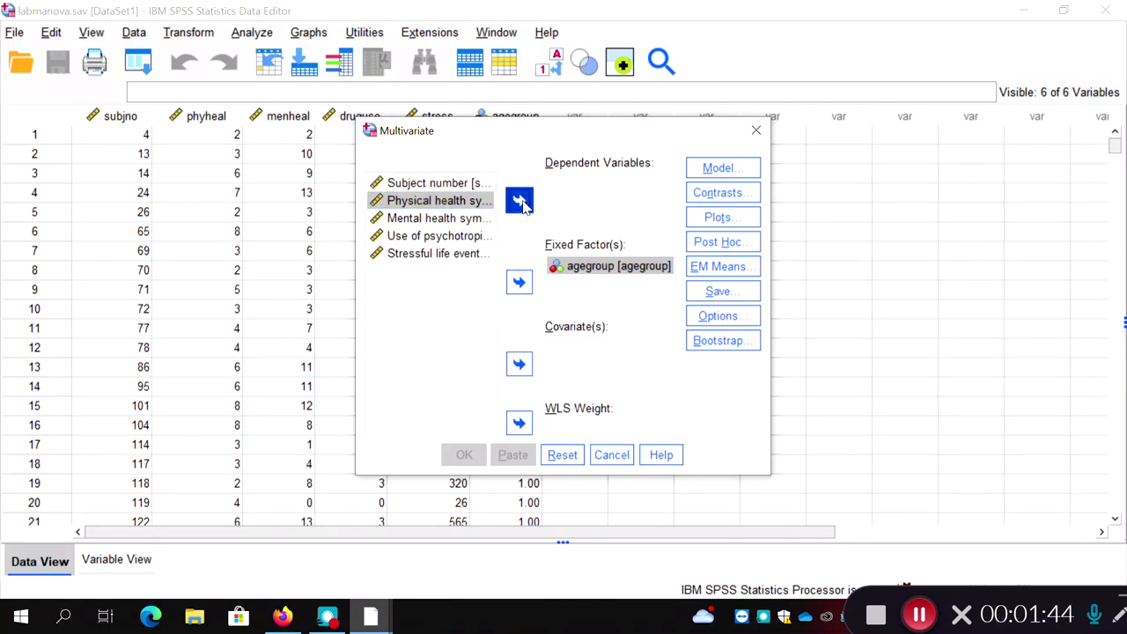
pyautogui.click(432, 201)
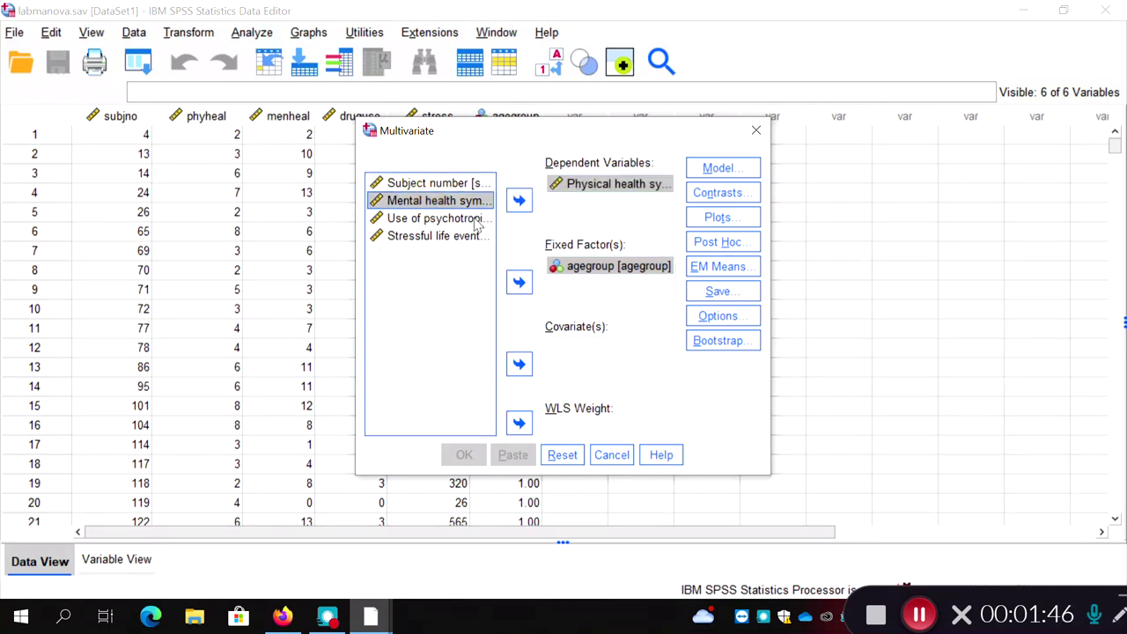
pyautogui.click(518, 201)
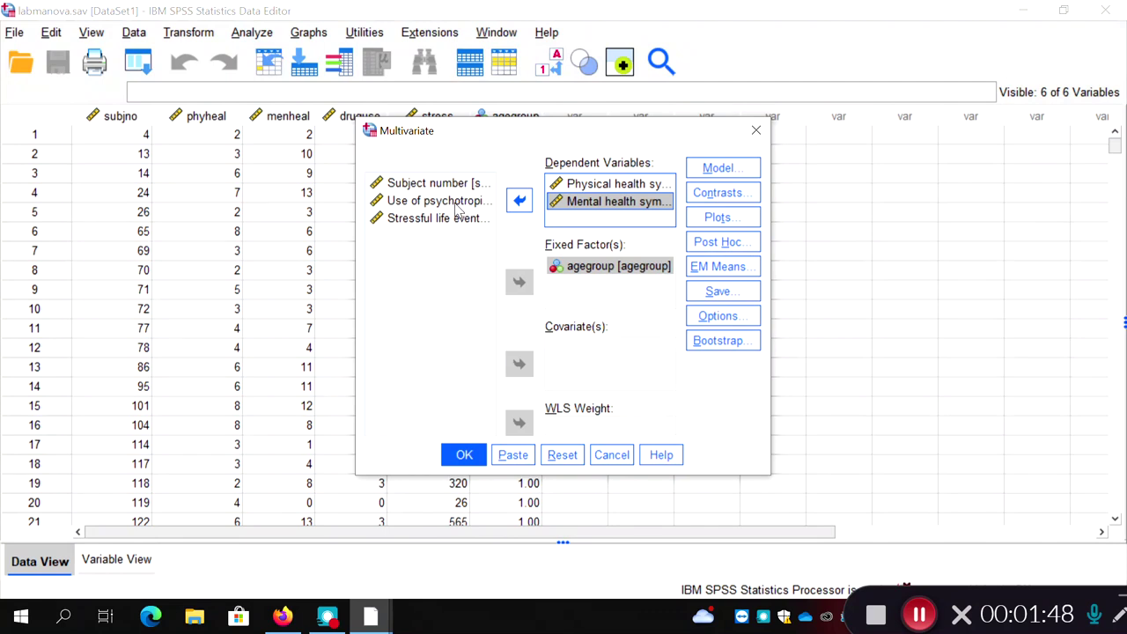
pyautogui.click(457, 205)
pyautogui.click(519, 202)
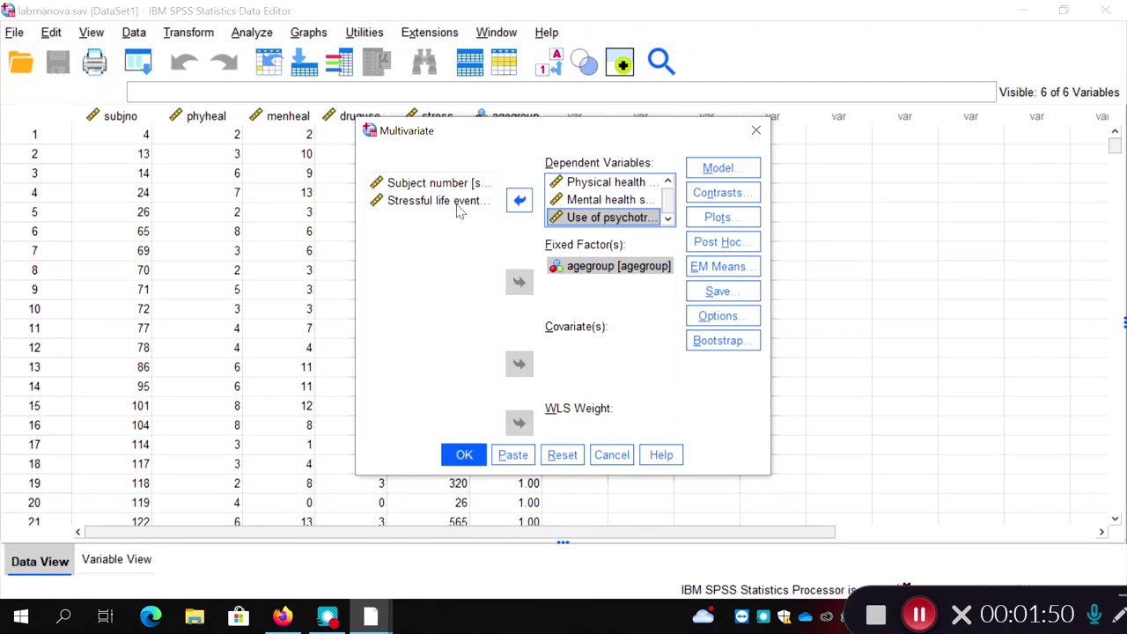
pyautogui.click(457, 205)
pyautogui.click(517, 202)
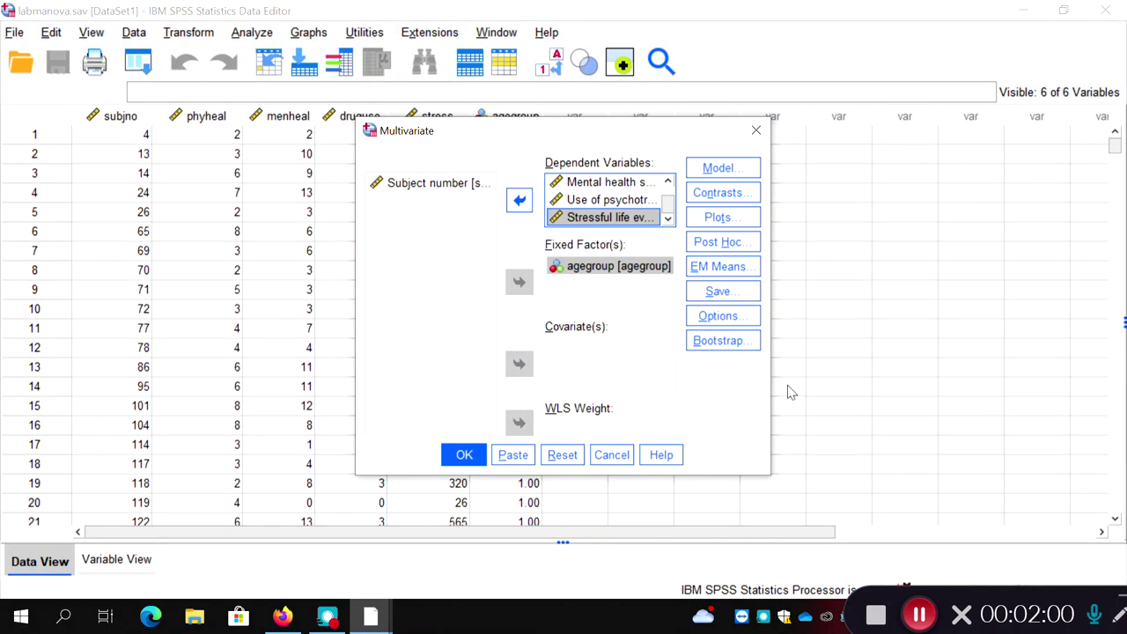
# Include descriptive statistics and homogeneity tests in the multivariate output, and run the analysis.
pyautogui.click(738, 320)
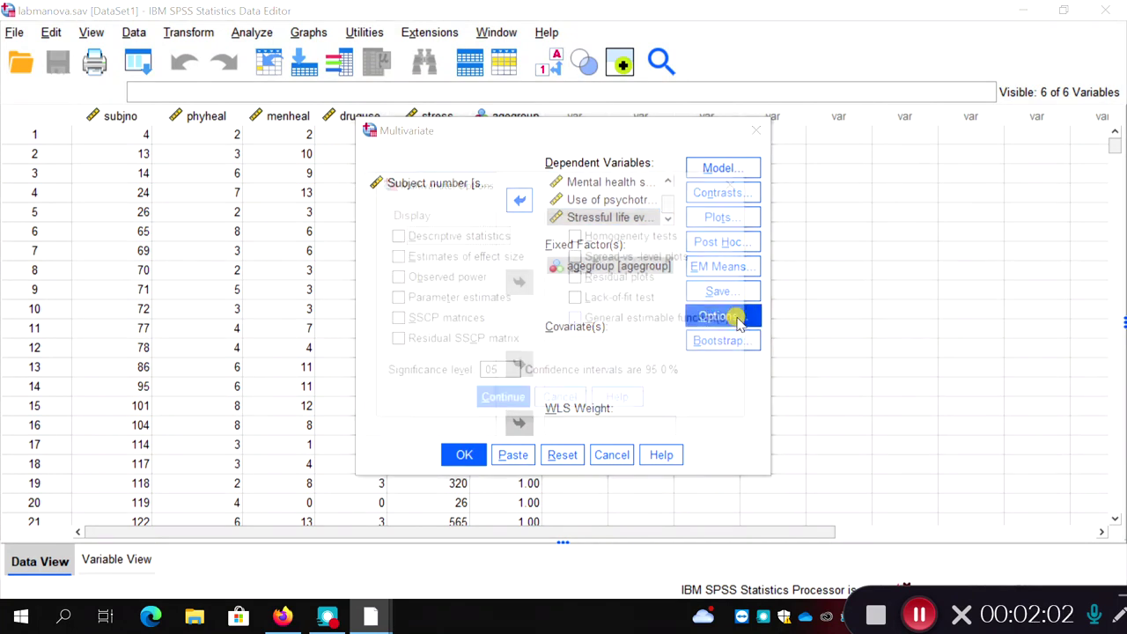
pyautogui.click(395, 236)
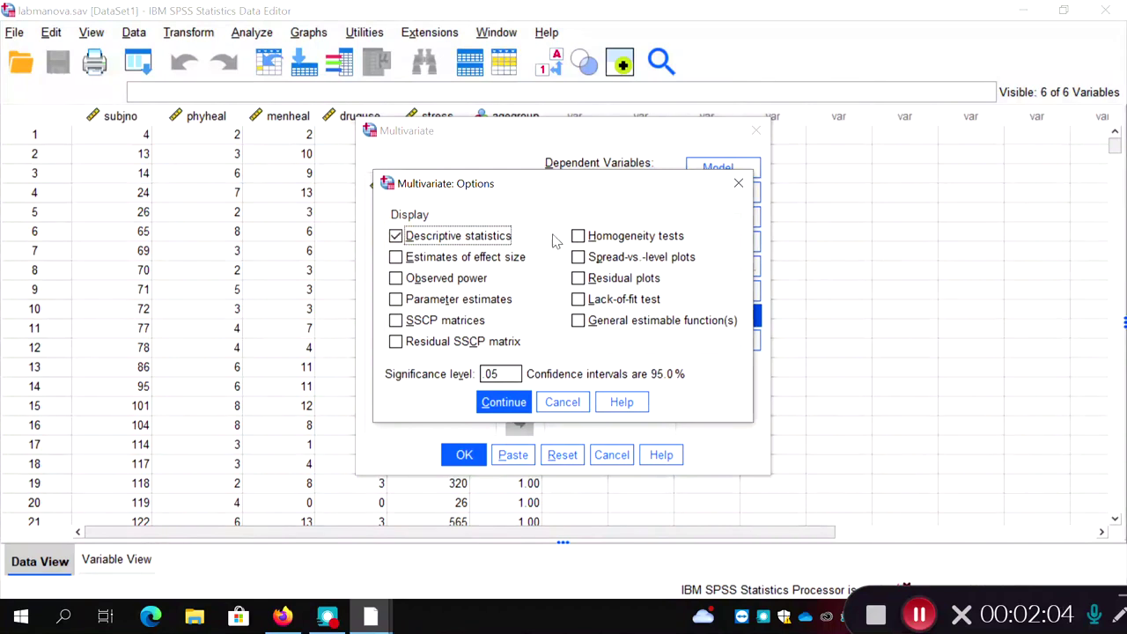
pyautogui.click(578, 236)
pyautogui.click(504, 404)
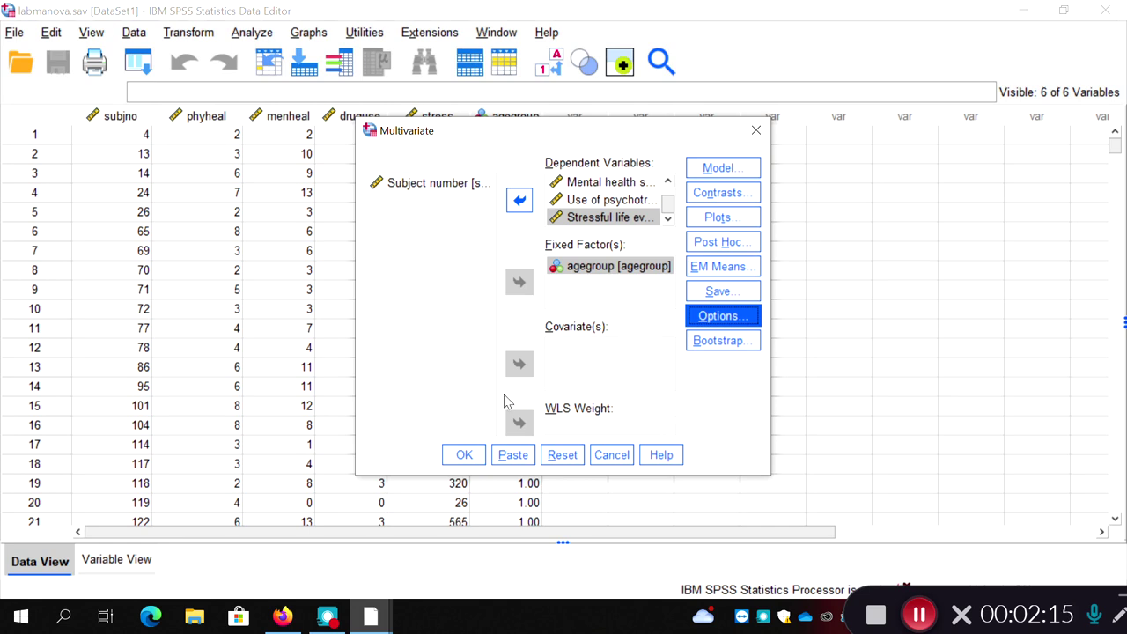
pyautogui.click(465, 456)
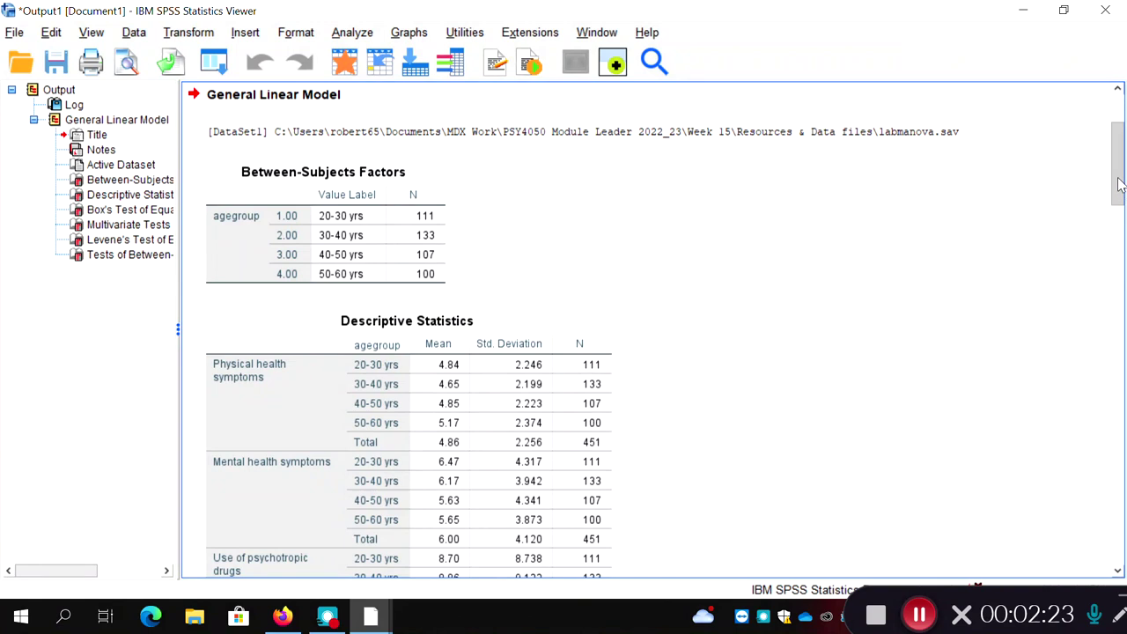
# Examine the group sizes in the Between-Subjects Factors table and the means and standard deviations in the Descriptive Statistics table.
pyautogui.moveTo(1121, 176); pyautogui.dragTo(1122, 185)
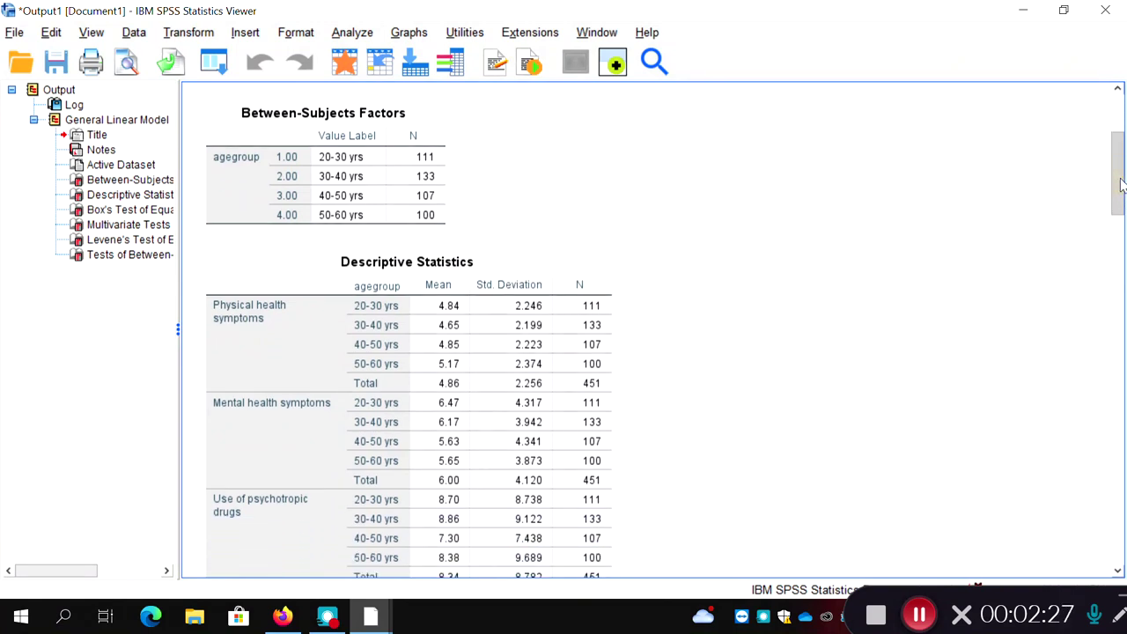
pyautogui.click(377, 220)
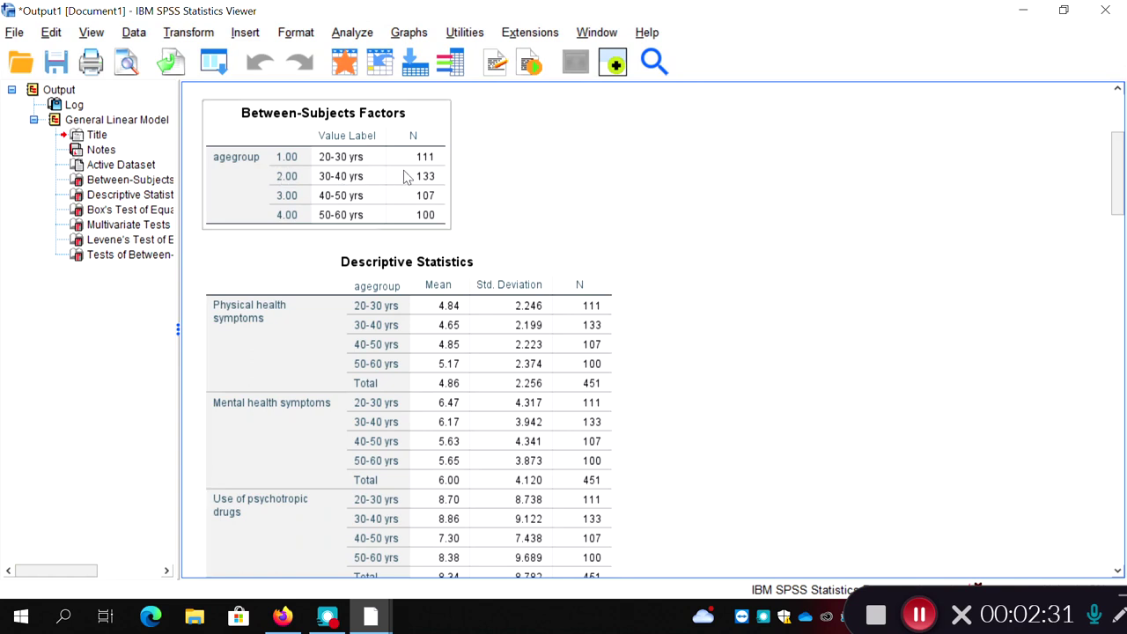
pyautogui.click(624, 219)
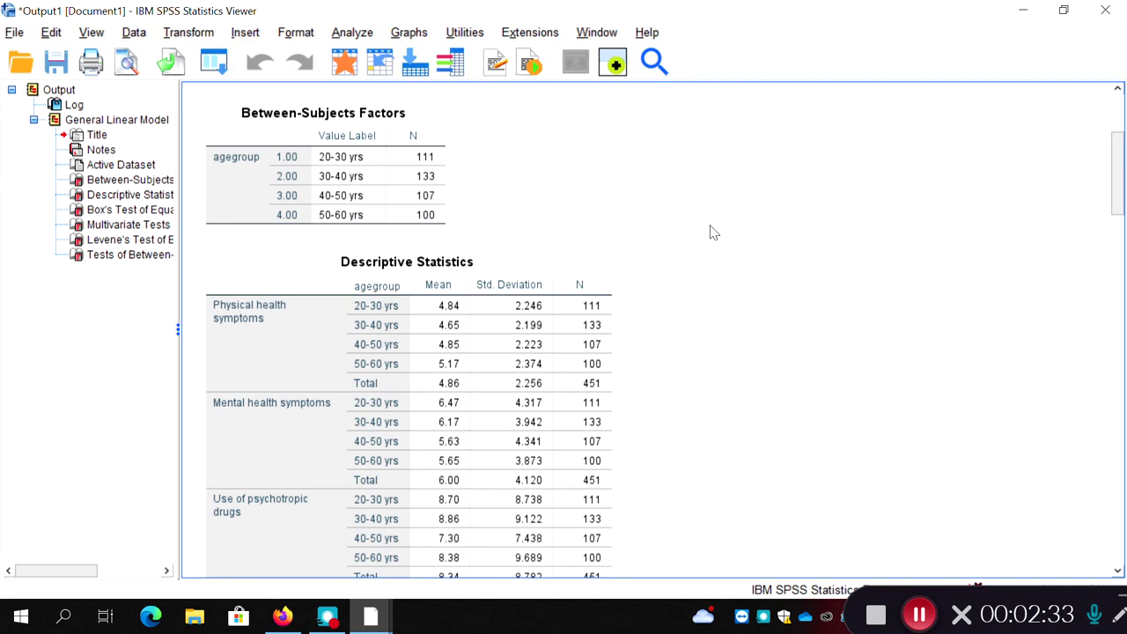
pyautogui.moveTo(1121, 197); pyautogui.dragTo(1123, 220)
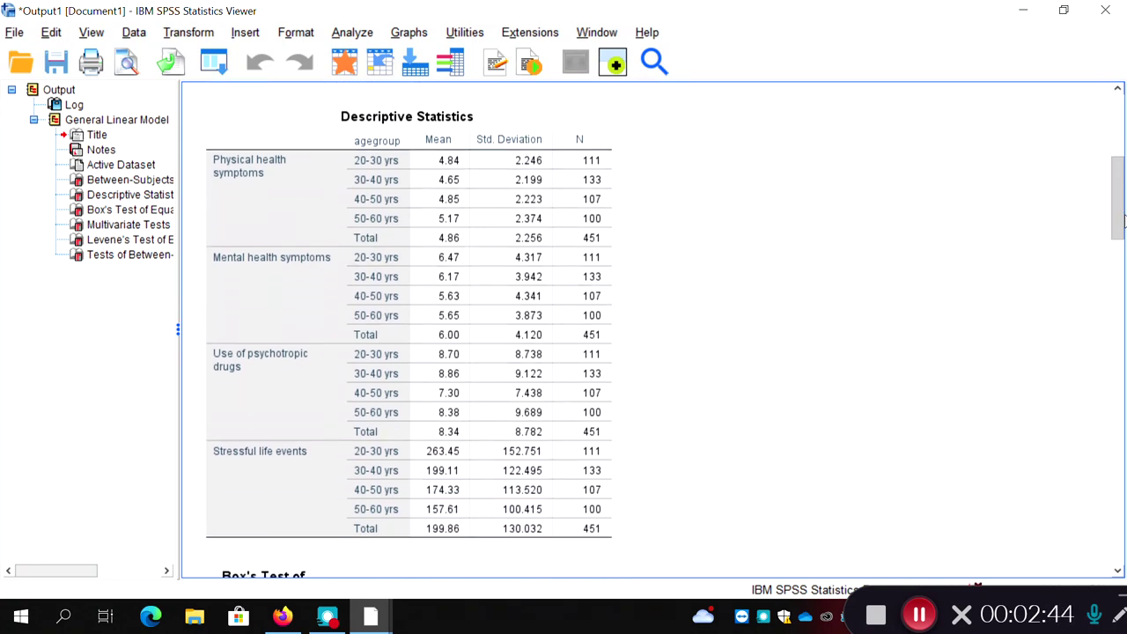
pyautogui.scroll(1, 1123, 221)
# Examine the significance value in Box's Test of Equality of Covariance Matrices.
pyautogui.moveTo(1123, 220); pyautogui.dragTo(1120, 284)
pyautogui.click(331, 378)
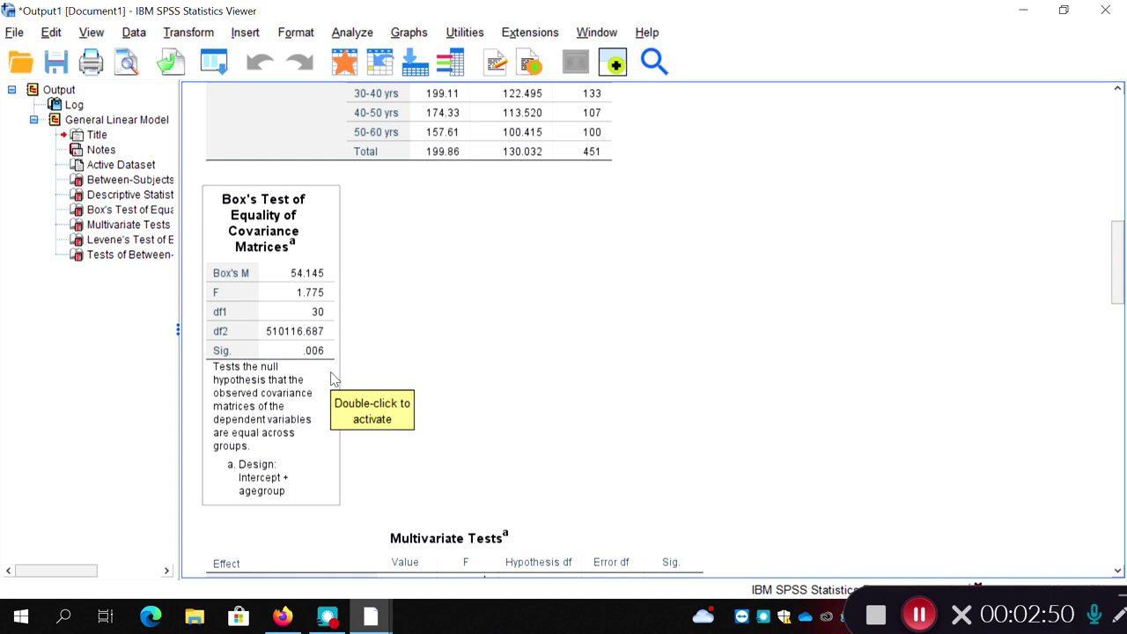
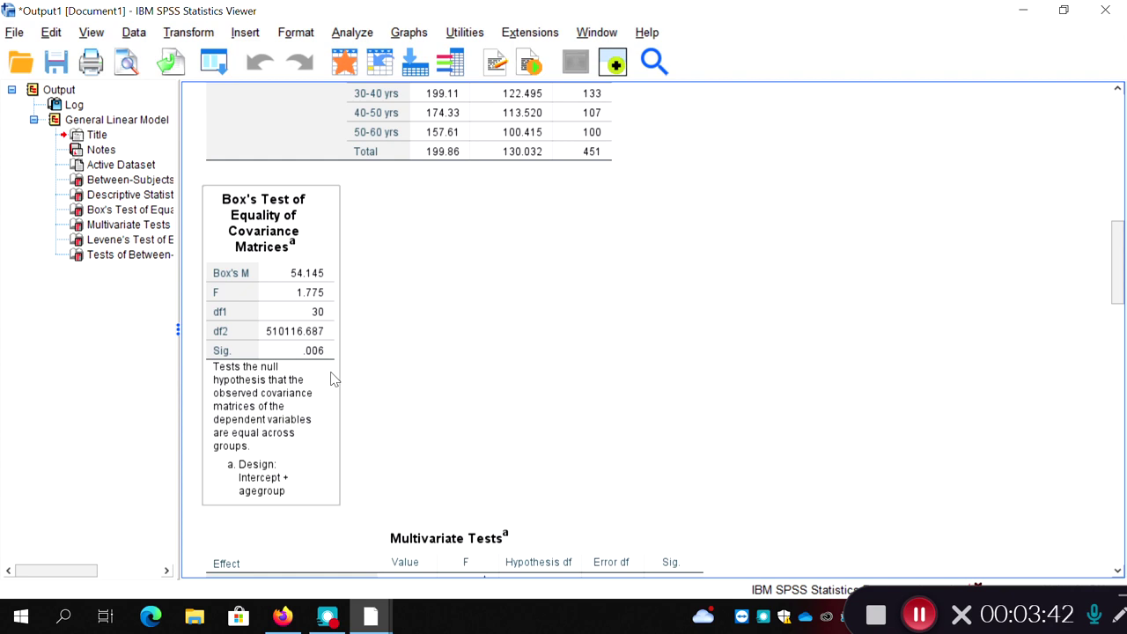
pyautogui.click(357, 381)
pyautogui.click(313, 400)
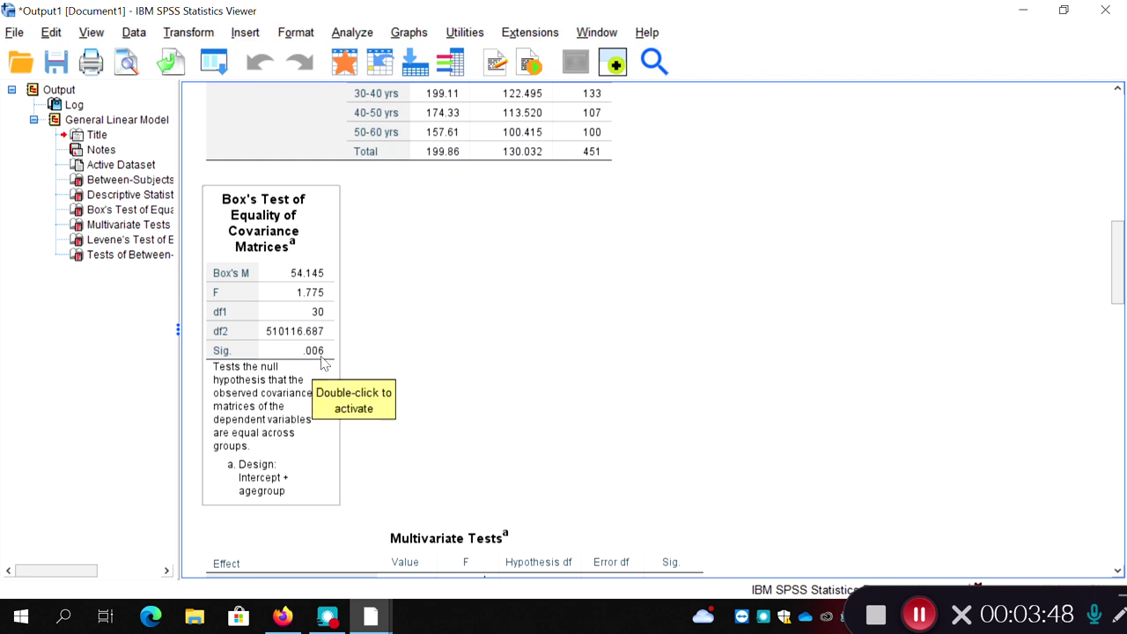
pyautogui.click(649, 400)
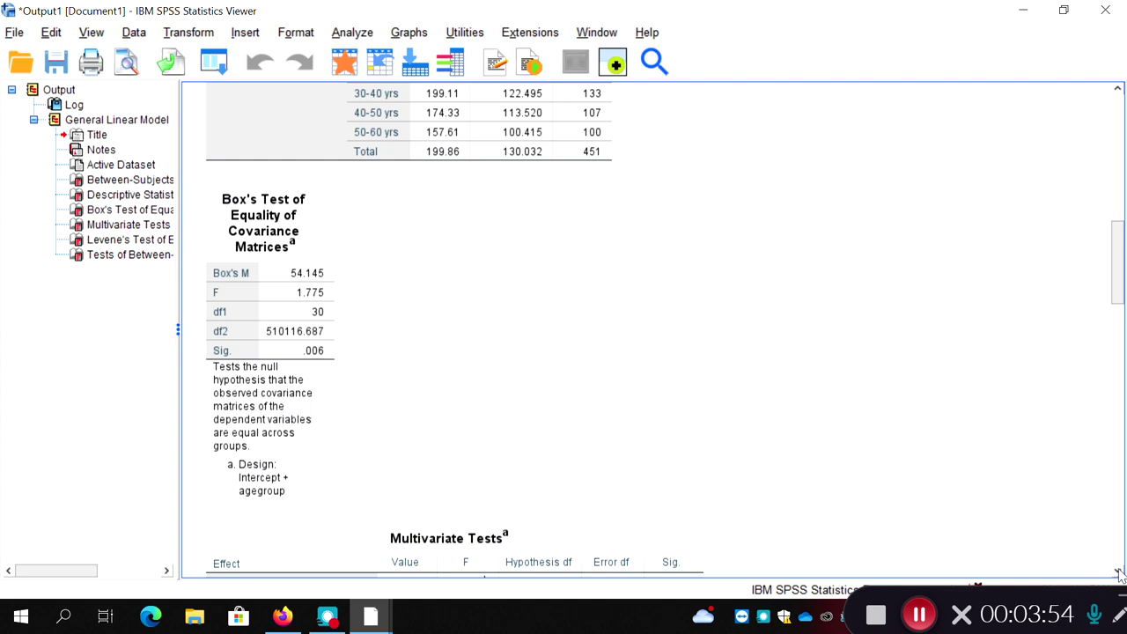
# Examine the agegroup effect in the Multivariate Tests table, including its Pillai's Trace and Wilks' Lambda rows.
pyautogui.click(1120, 573)
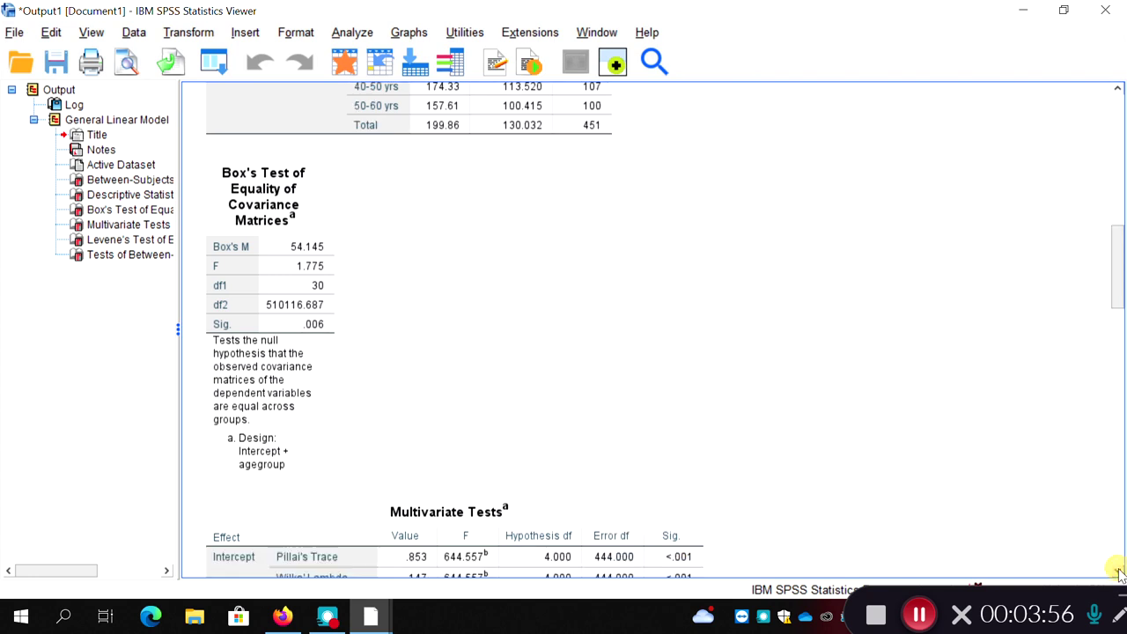
pyautogui.click(1120, 573)
pyautogui.click(1120, 573)
pyautogui.click(1120, 573)
pyautogui.click(1121, 574)
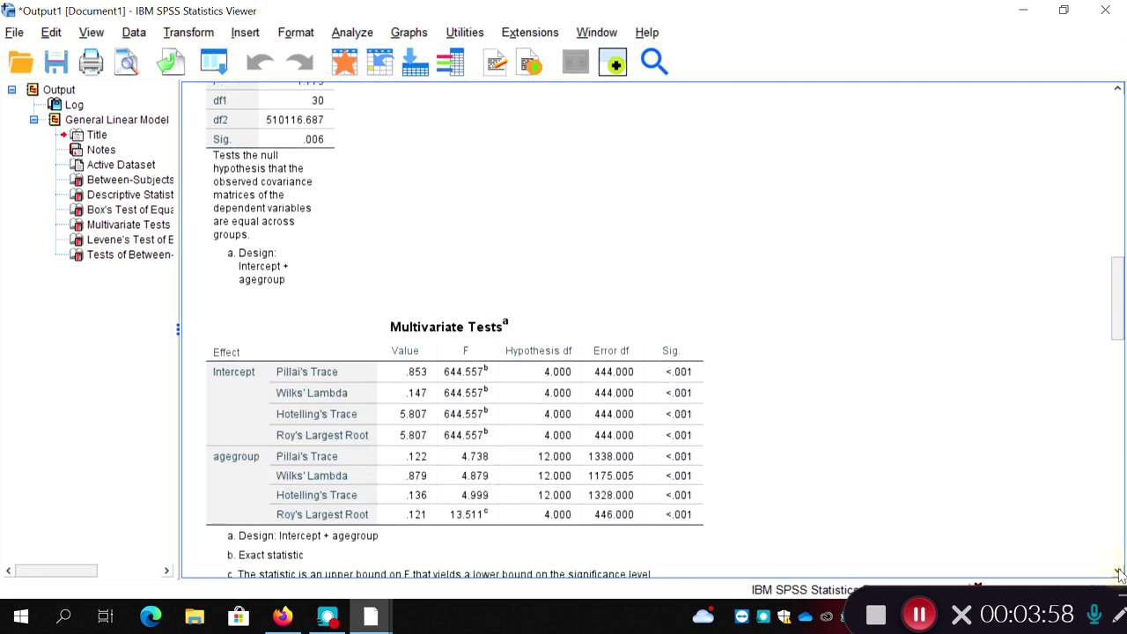
pyautogui.click(1121, 573)
pyautogui.click(1120, 574)
pyautogui.click(1120, 573)
pyautogui.click(1120, 574)
pyautogui.click(1121, 573)
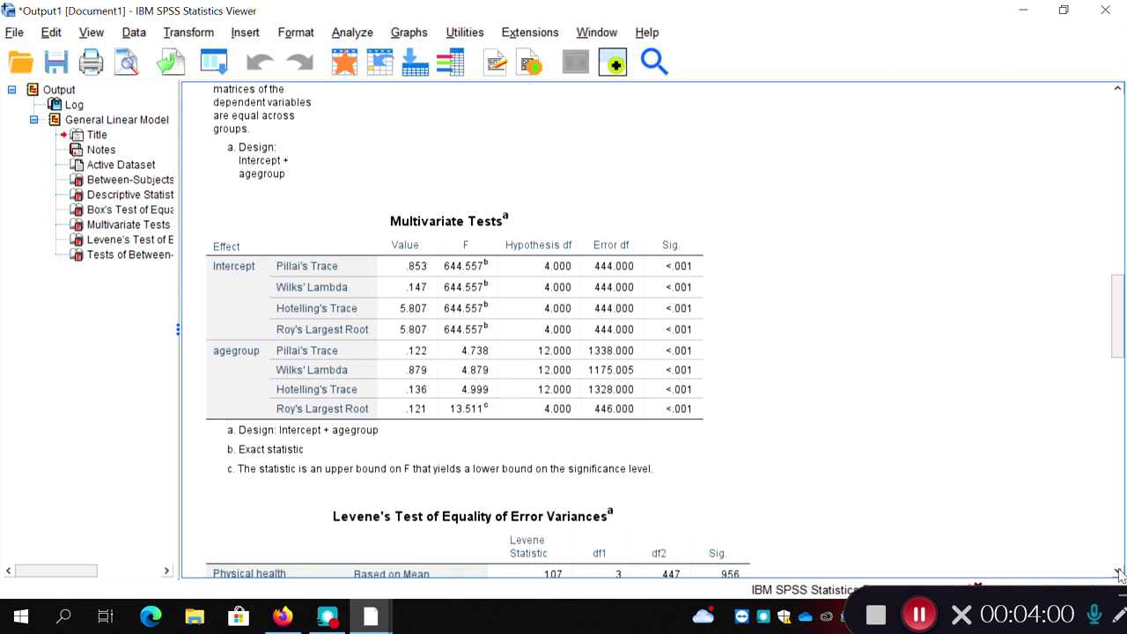
pyautogui.click(671, 396)
# Examine Levene's Test of Equality of Error Variances for each of the four dependent variables.
pyautogui.click(1119, 572)
pyautogui.click(1119, 572)
pyautogui.click(1119, 573)
pyautogui.click(1119, 573)
pyautogui.click(1119, 573)
pyautogui.click(1119, 573)
pyautogui.click(1119, 572)
pyautogui.click(1119, 572)
pyautogui.click(1118, 572)
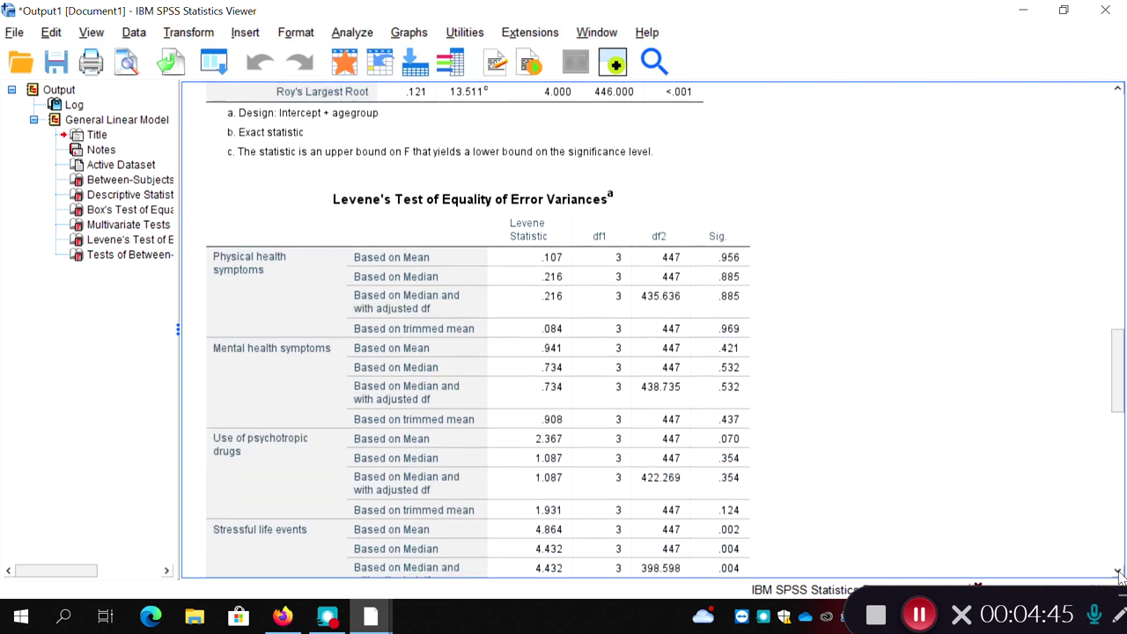
pyautogui.click(1118, 573)
pyautogui.click(1119, 573)
pyautogui.click(1118, 572)
pyautogui.click(1118, 572)
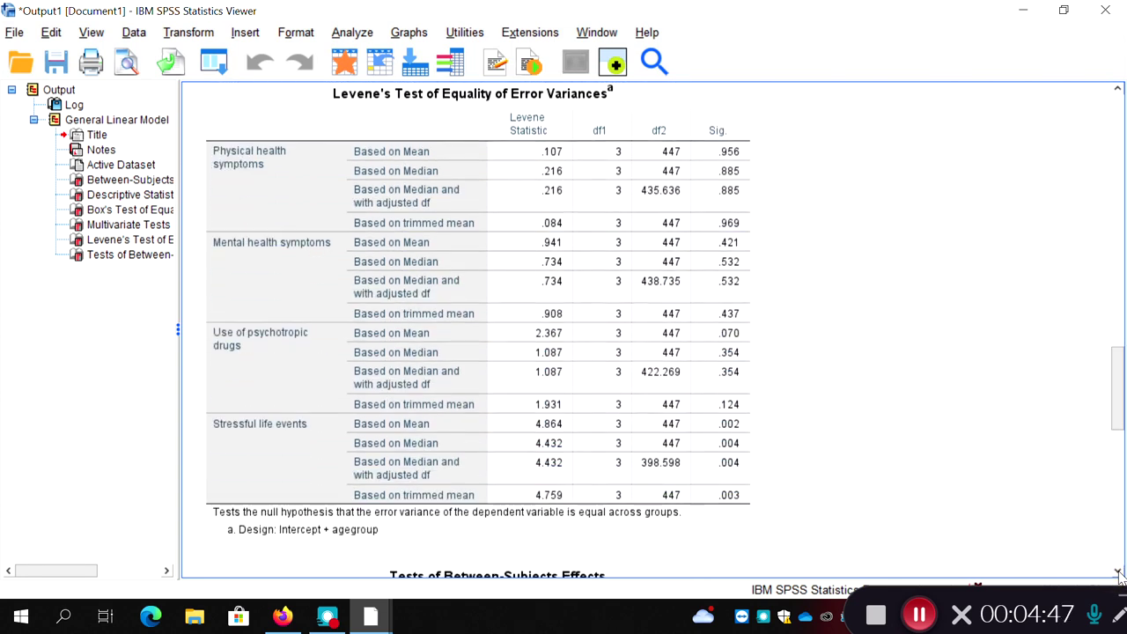
pyautogui.click(643, 192)
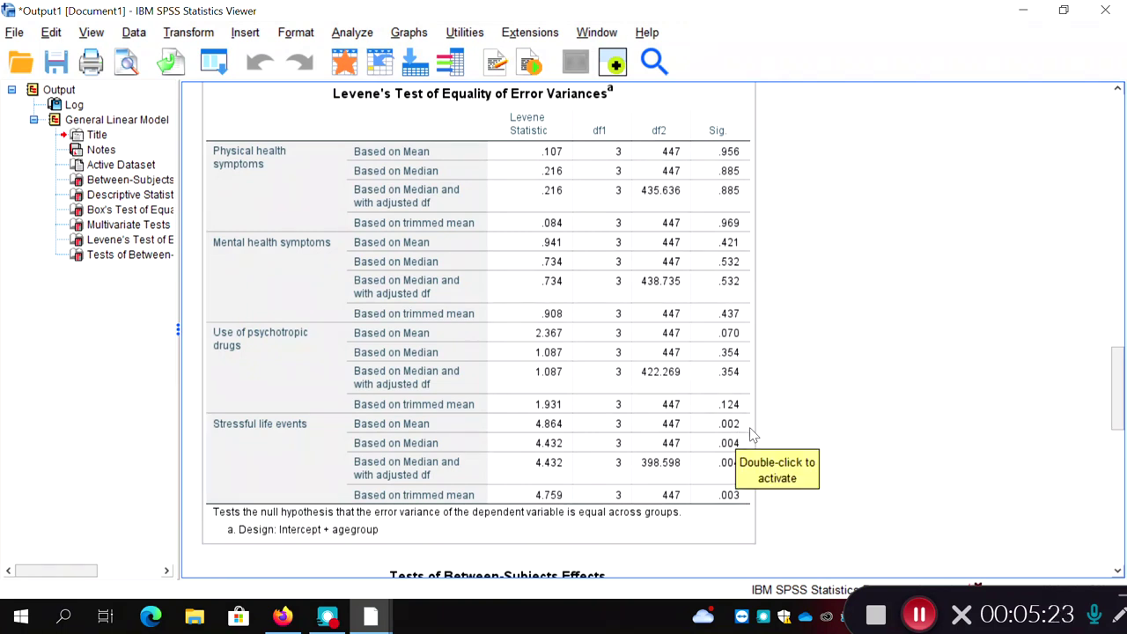
# Examine the agegroup rows in Tests of Between-Subjects Effects, checking back against Levene's test for the dependent variables.
pyautogui.moveTo(1121, 379); pyautogui.dragTo(1112, 472)
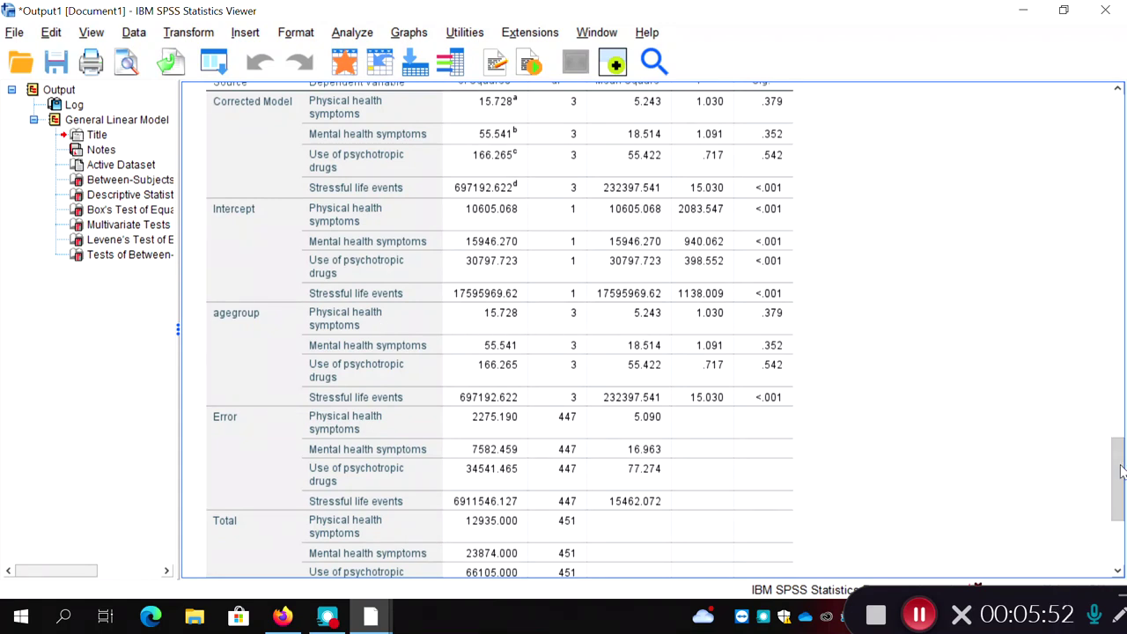
pyautogui.moveTo(1120, 472); pyautogui.dragTo(1120, 465)
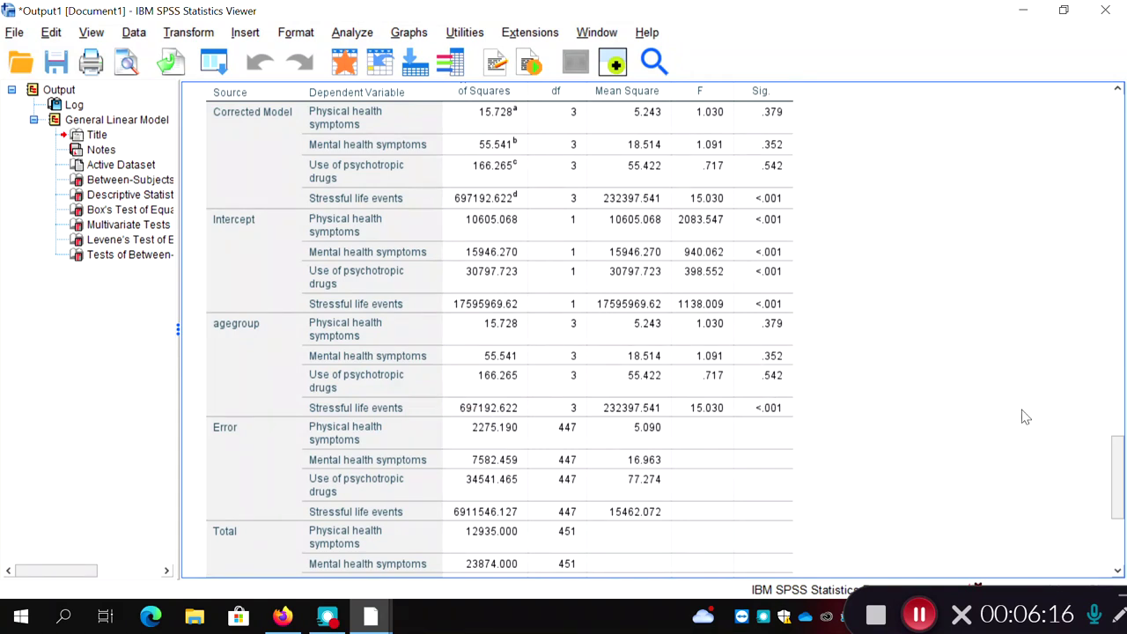
pyautogui.click(745, 499)
pyautogui.moveTo(1122, 472)
pyautogui.mouseDown()
pyautogui.moveTo(1120, 492)
pyautogui.moveTo(1122, 460)
pyautogui.mouseUp()
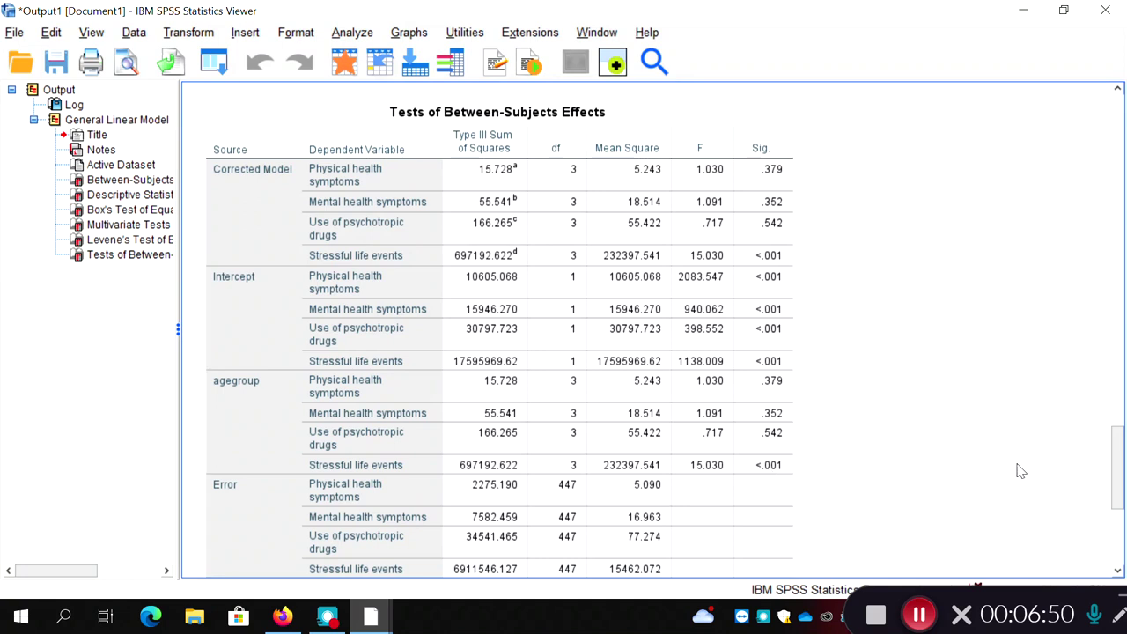
pyautogui.moveTo(1121, 474); pyautogui.dragTo(1124, 393)
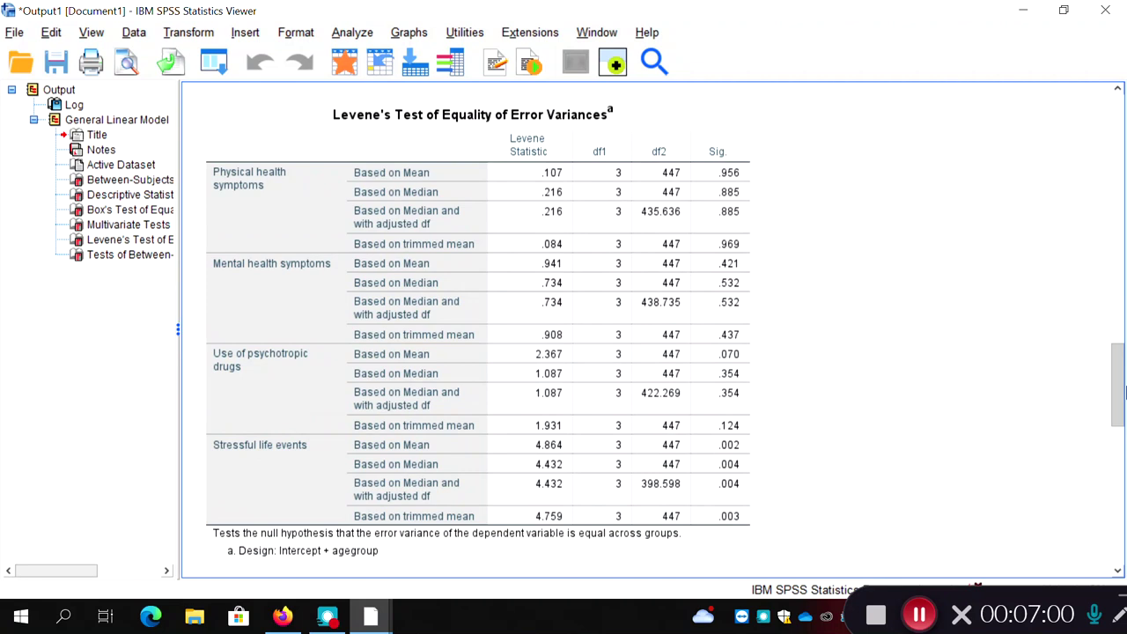
pyautogui.moveTo(1123, 392); pyautogui.dragTo(1120, 481)
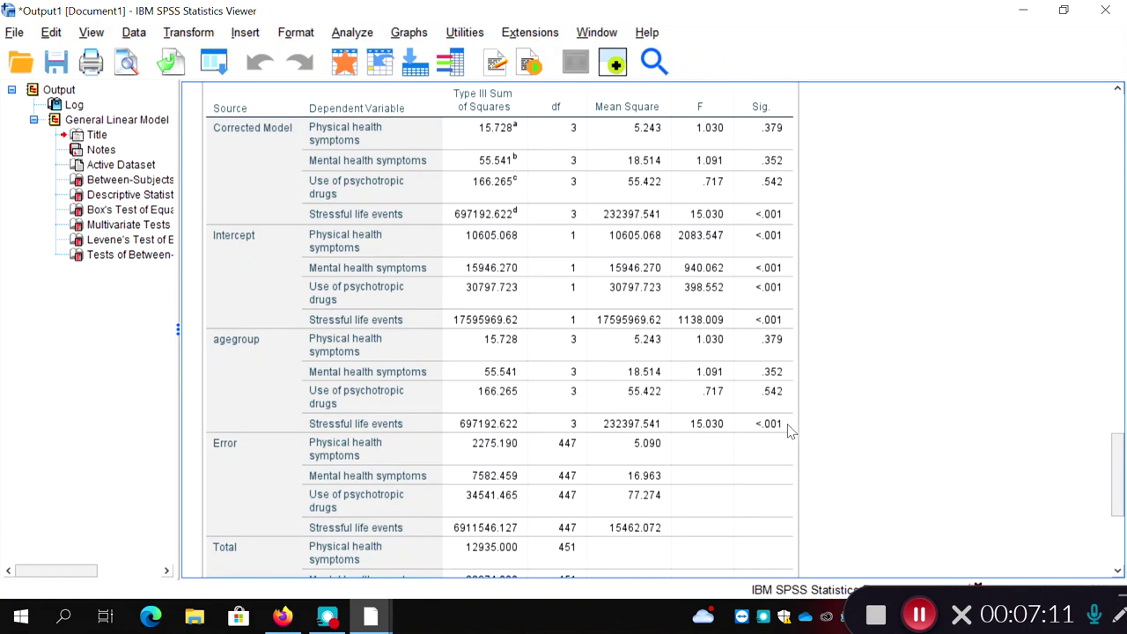
pyautogui.moveTo(1121, 479)
pyautogui.mouseDown()
pyautogui.moveTo(1124, 531)
pyautogui.moveTo(1125, 473)
pyautogui.mouseUp()
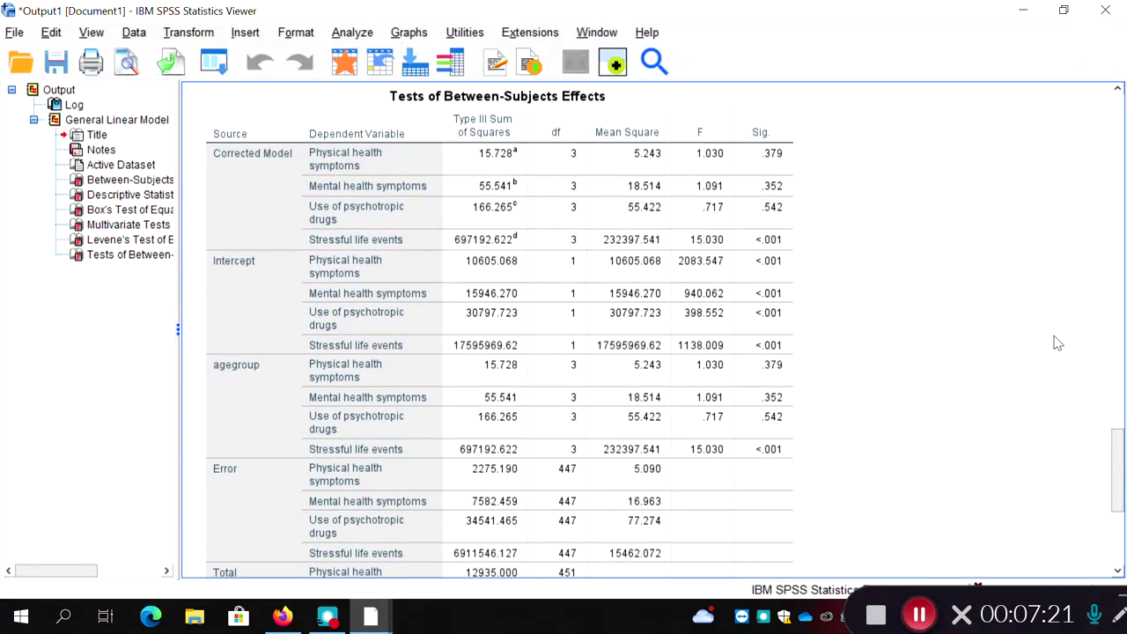
pyautogui.click(773, 204)
pyautogui.click(356, 34)
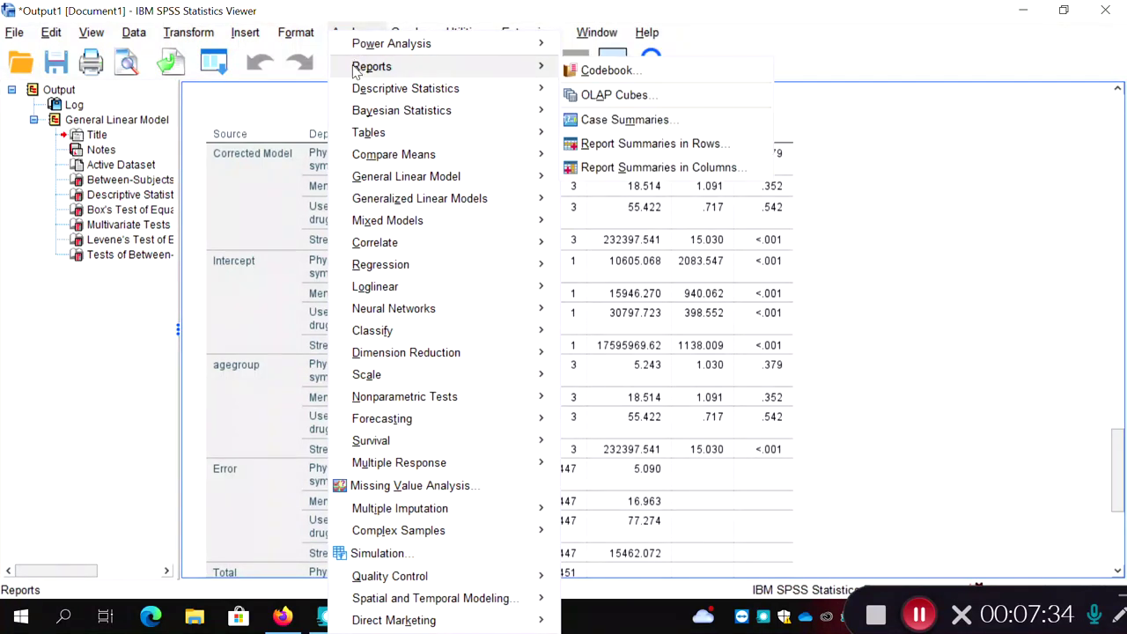
pyautogui.moveTo(392, 180)
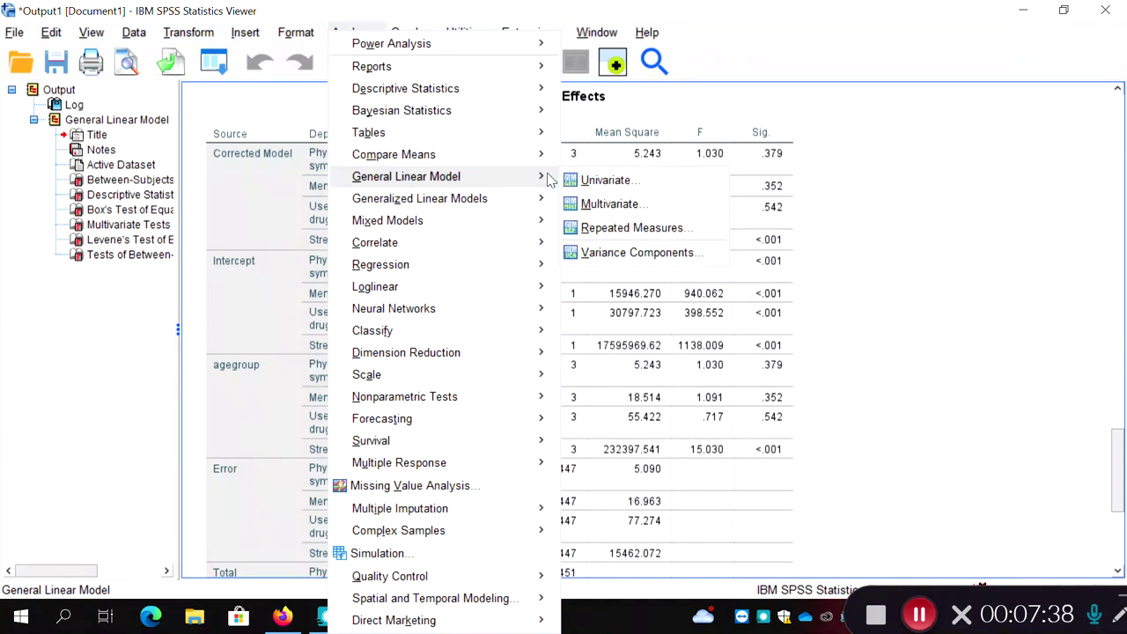
pyautogui.click(660, 186)
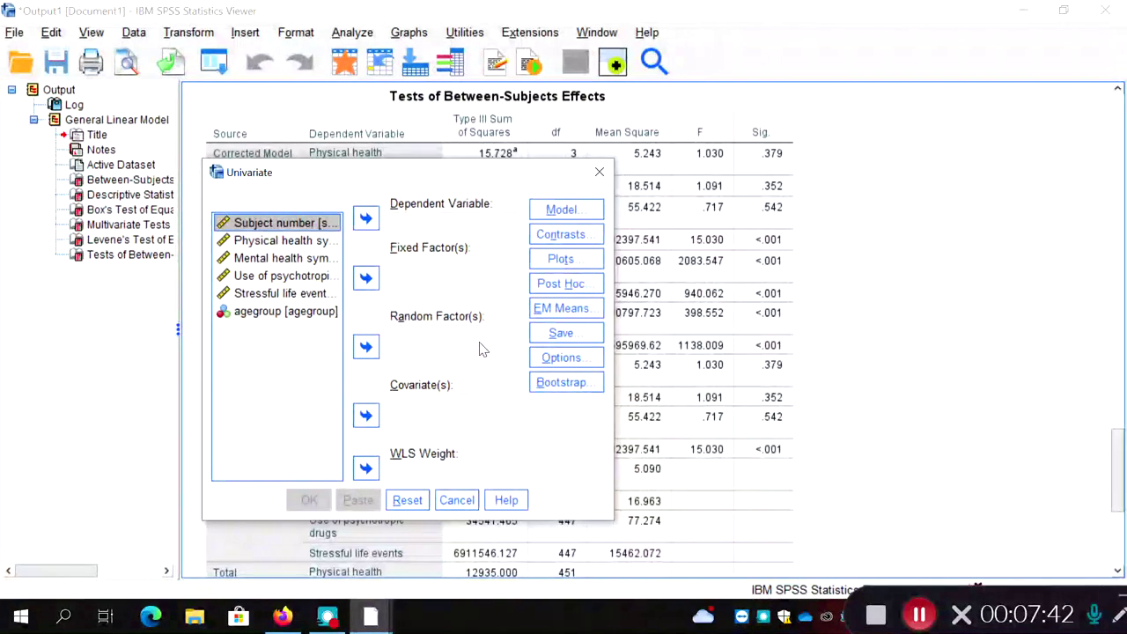
pyautogui.click(273, 296)
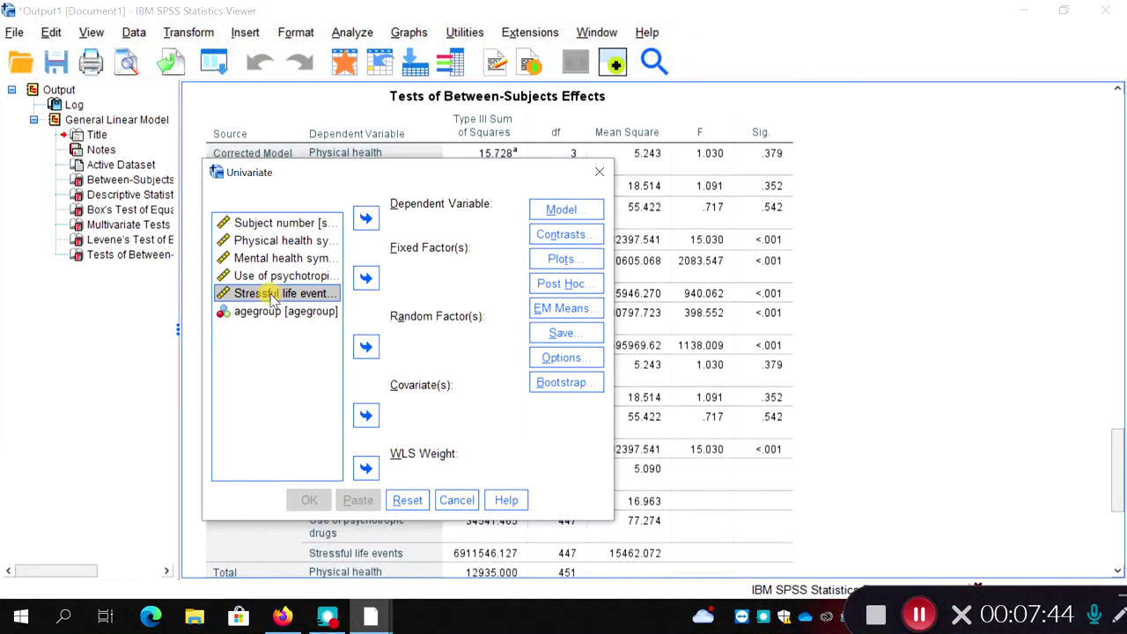
pyautogui.click(367, 219)
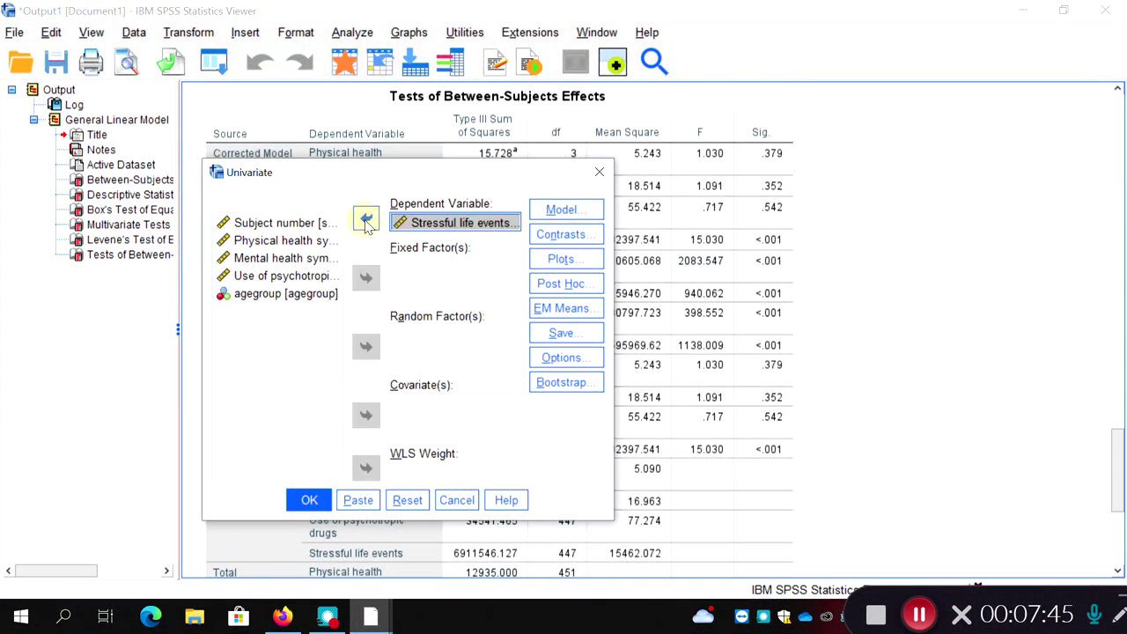
pyautogui.click(283, 293)
pyautogui.click(366, 277)
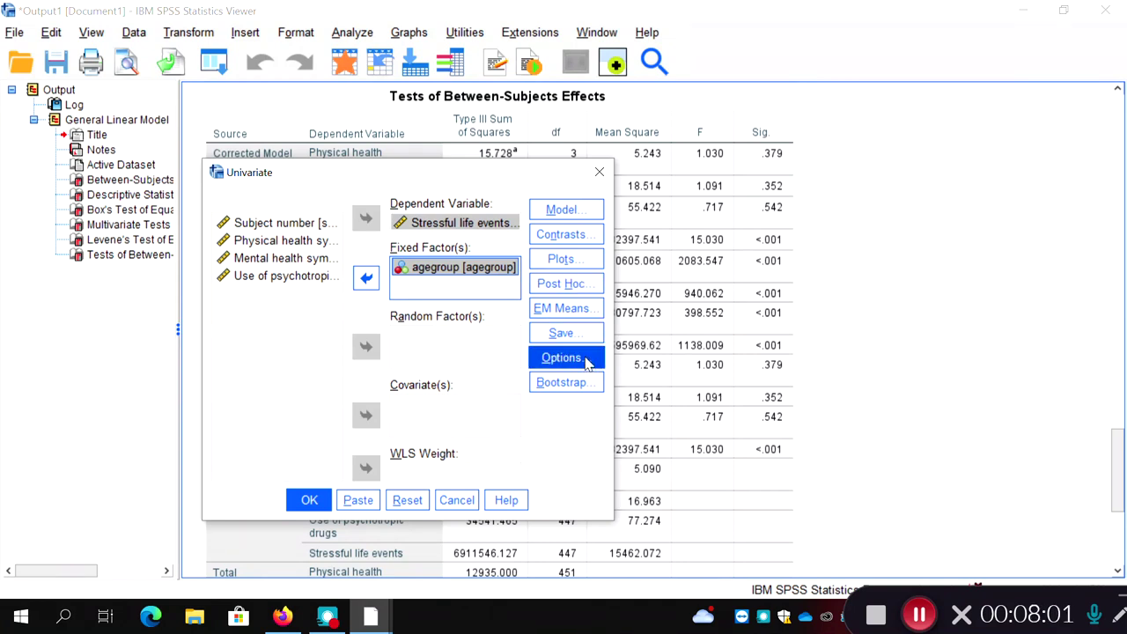
pyautogui.click(582, 293)
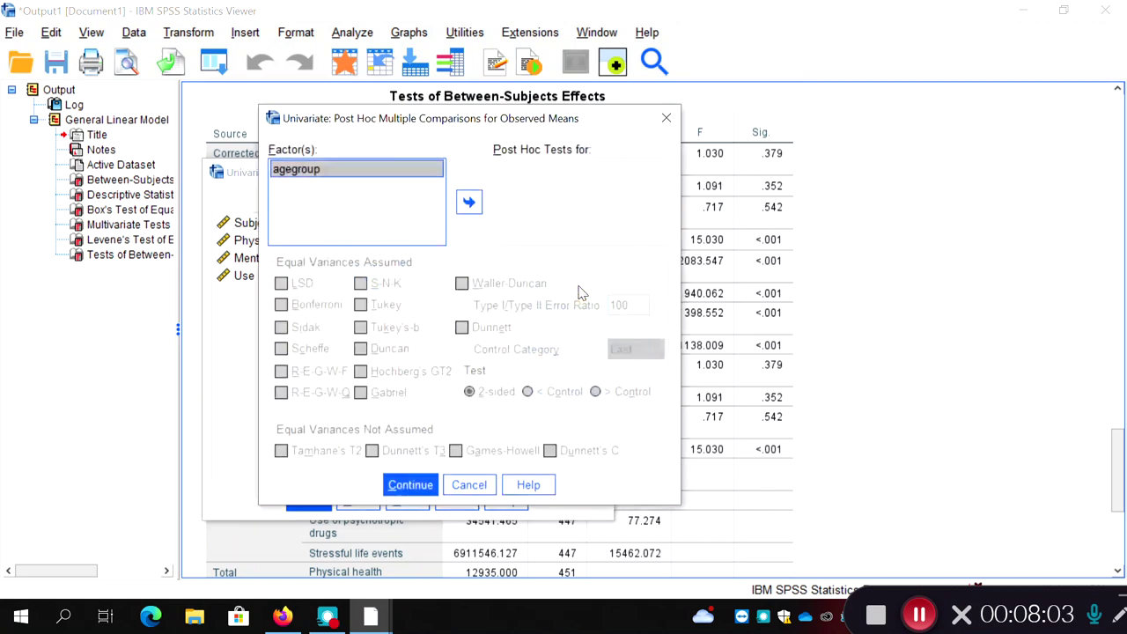
pyautogui.click(380, 170)
pyautogui.click(469, 202)
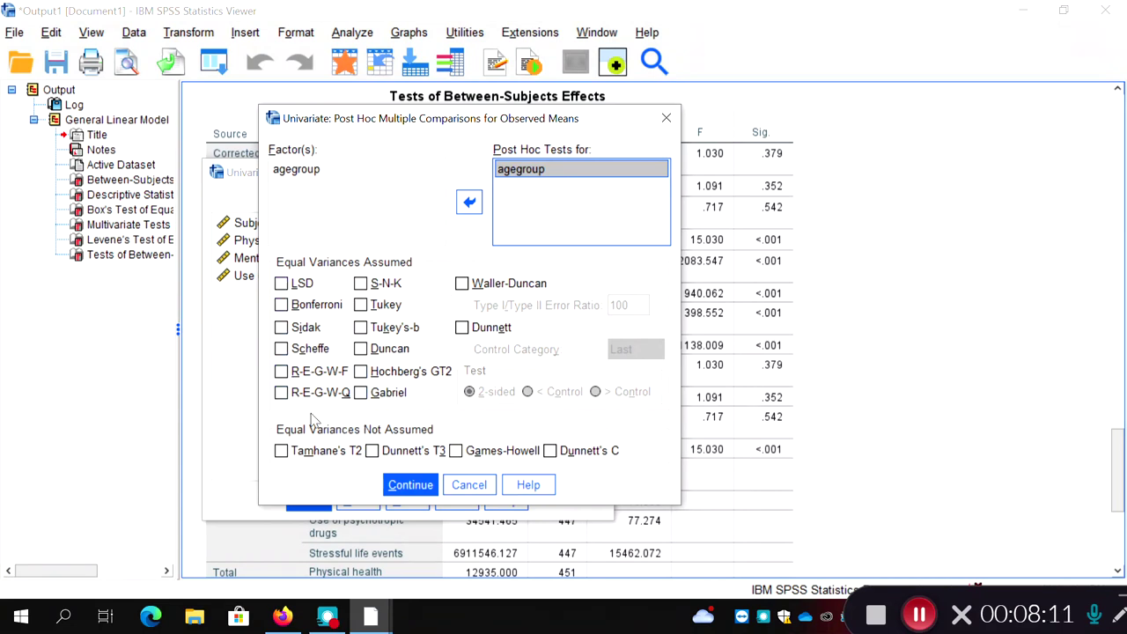
pyautogui.click(472, 493)
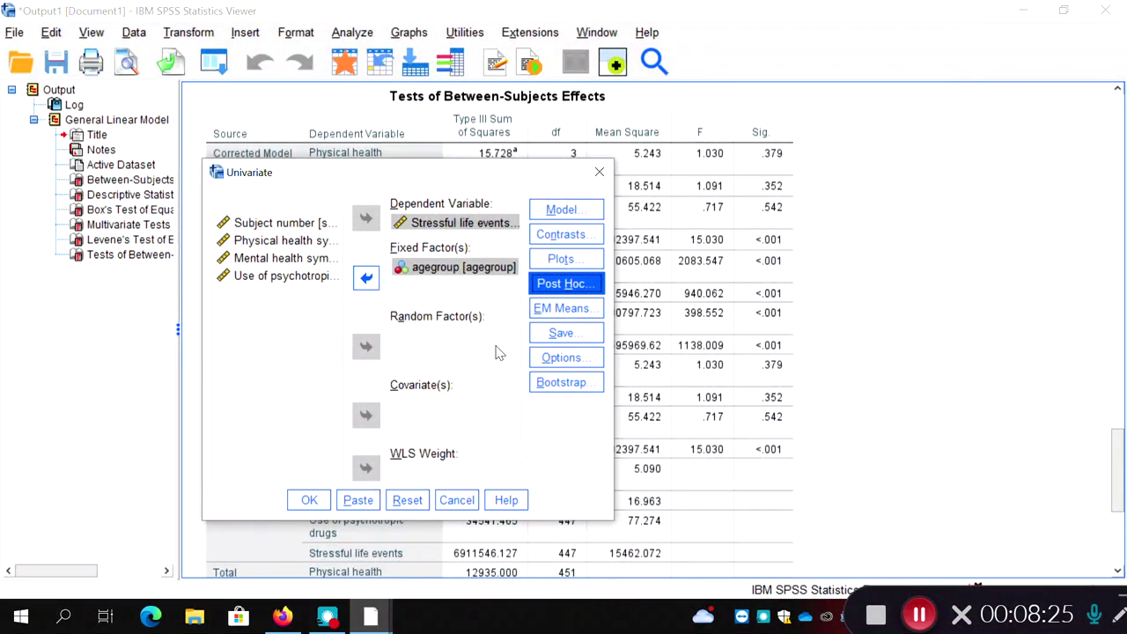
pyautogui.click(580, 318)
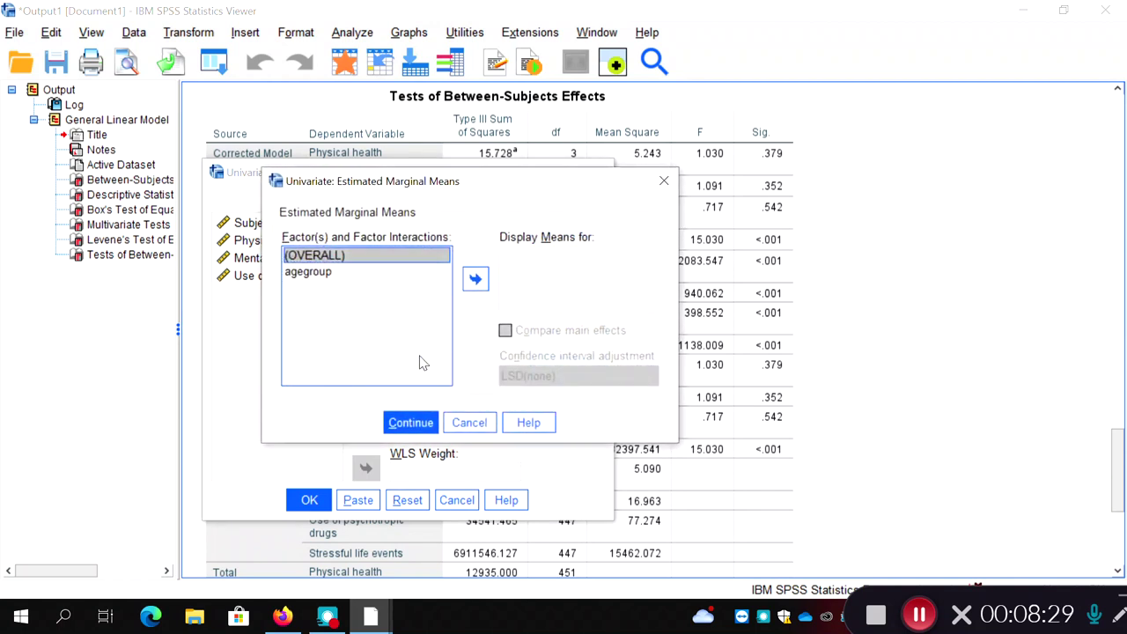
pyautogui.click(319, 272)
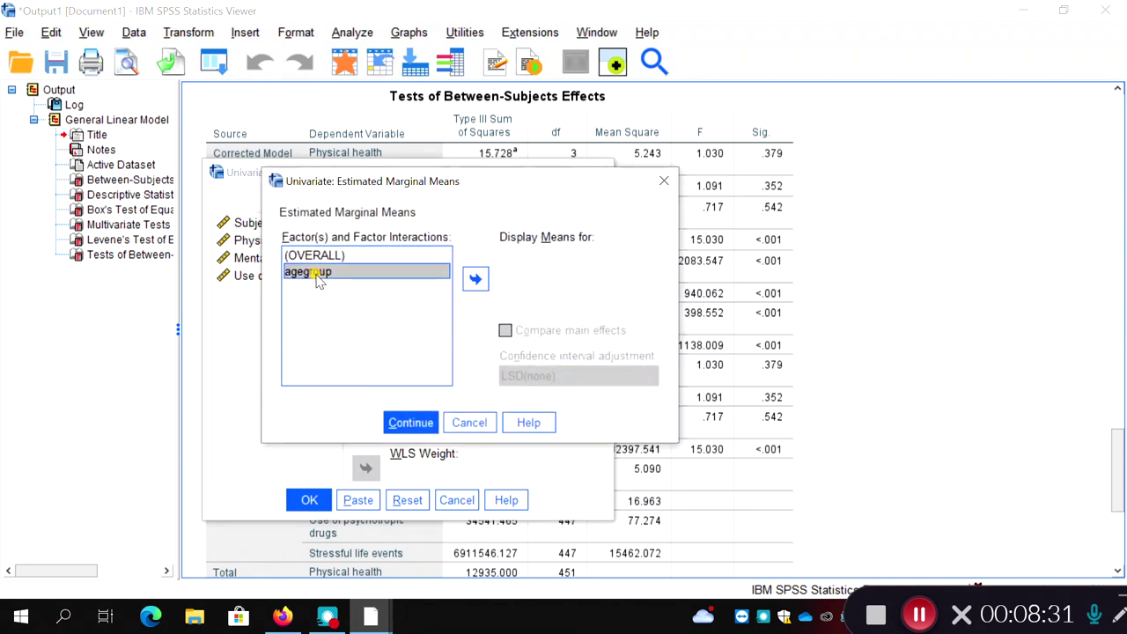
pyautogui.click(468, 280)
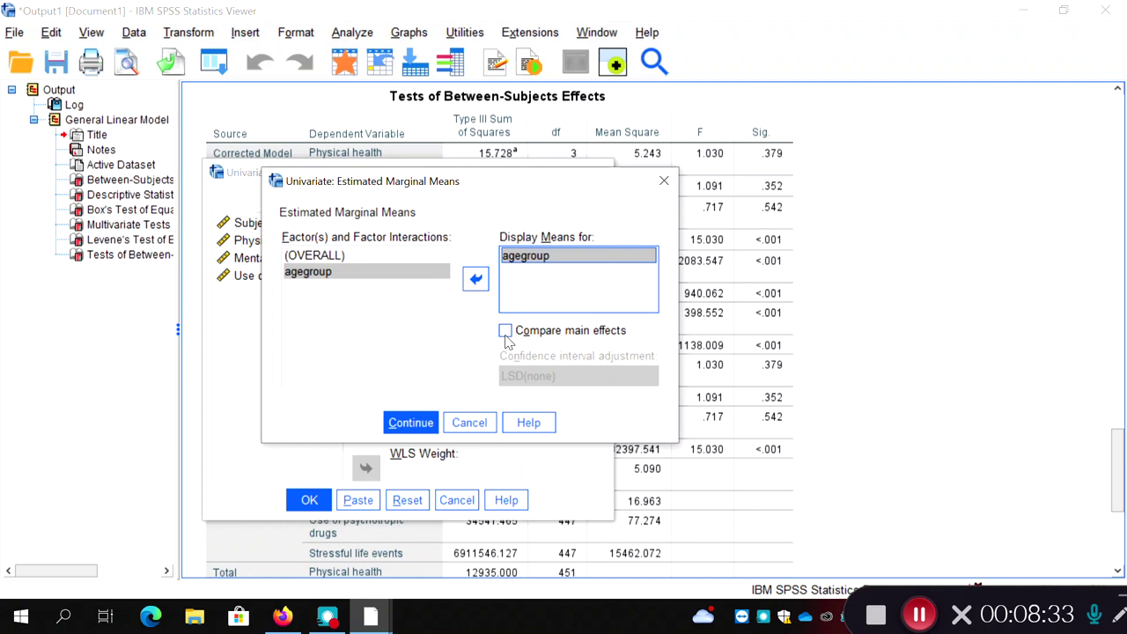
pyautogui.click(505, 331)
pyautogui.click(650, 378)
pyautogui.click(656, 389)
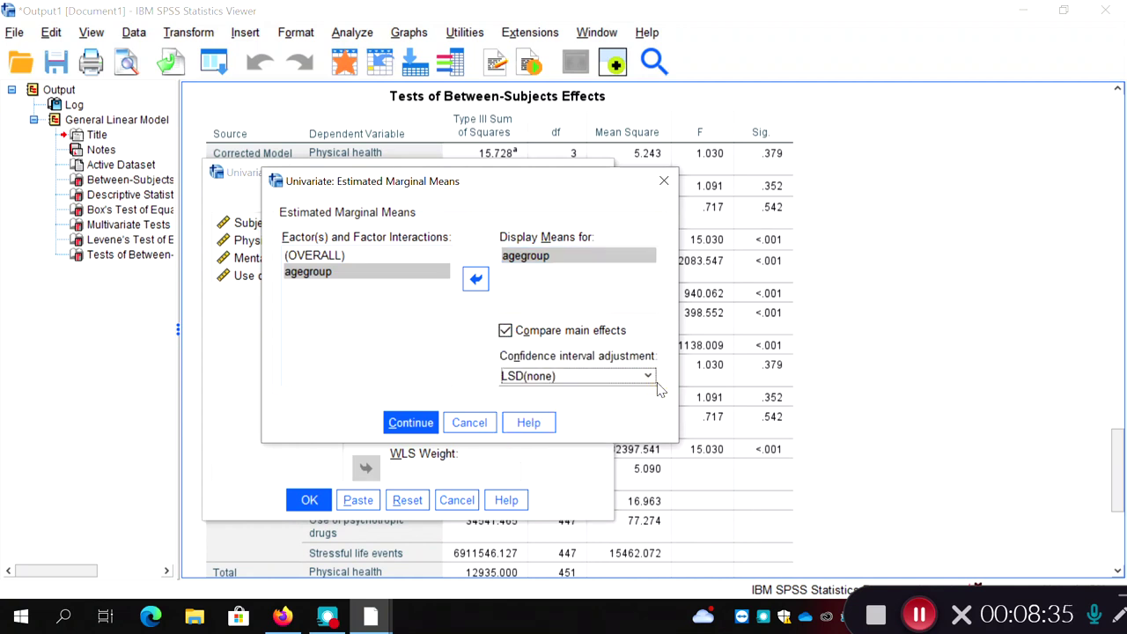
pyautogui.click(649, 377)
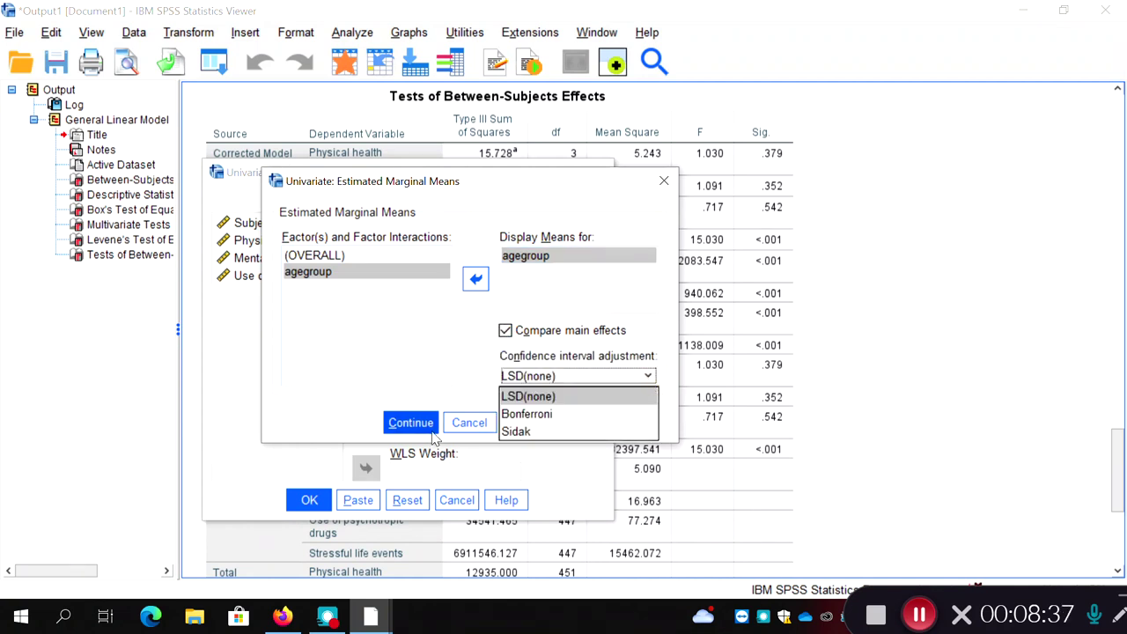
pyautogui.click(462, 424)
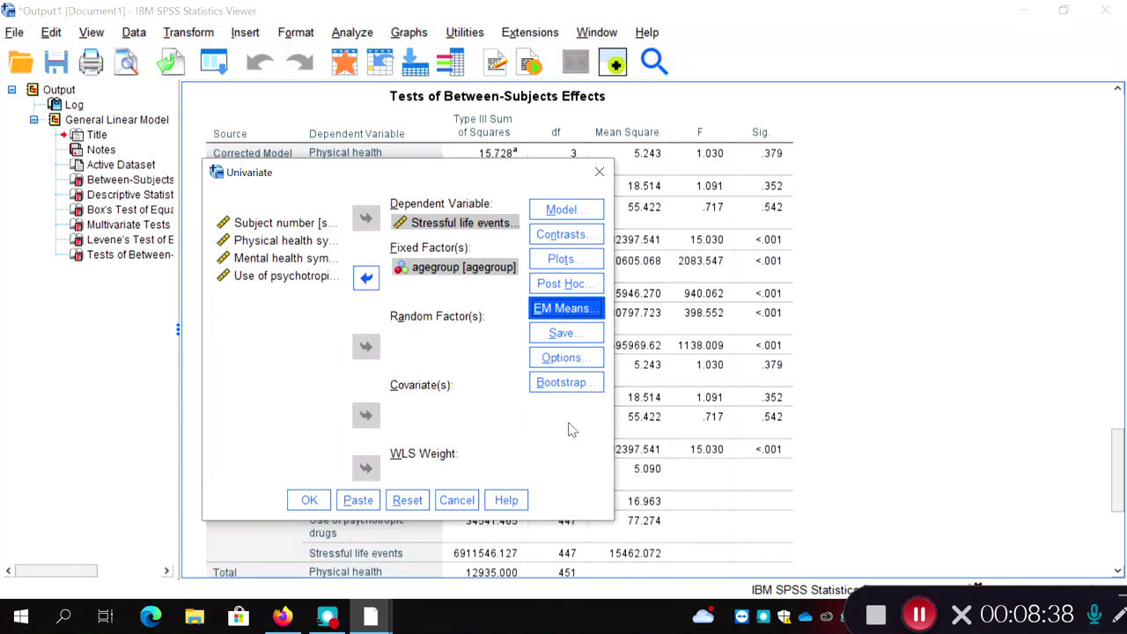
pyautogui.click(566, 360)
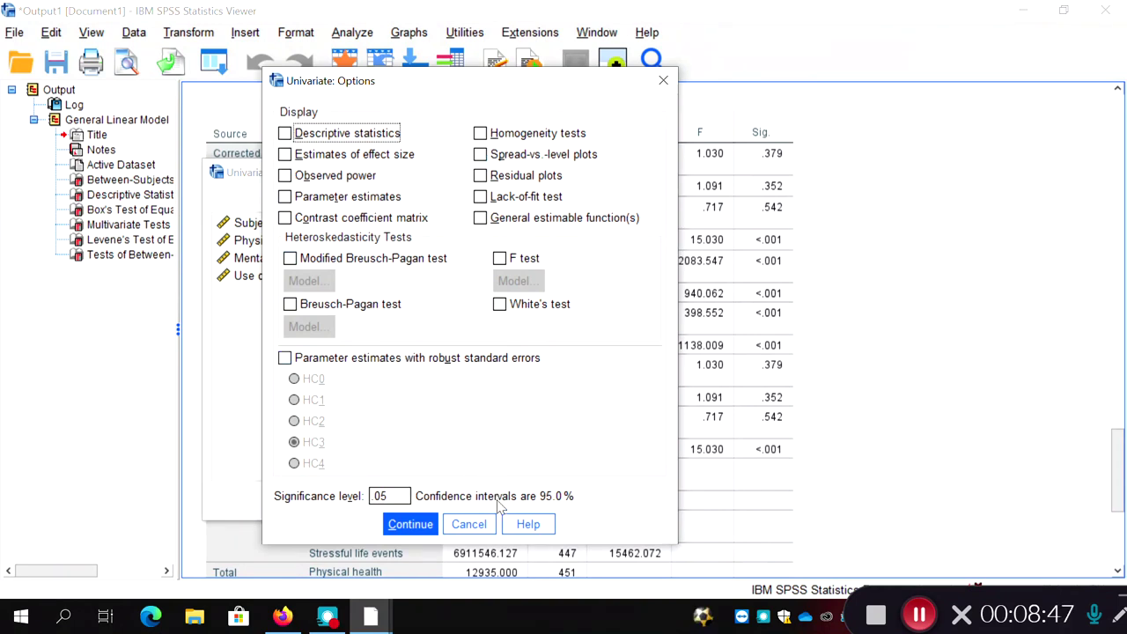
pyautogui.click(469, 524)
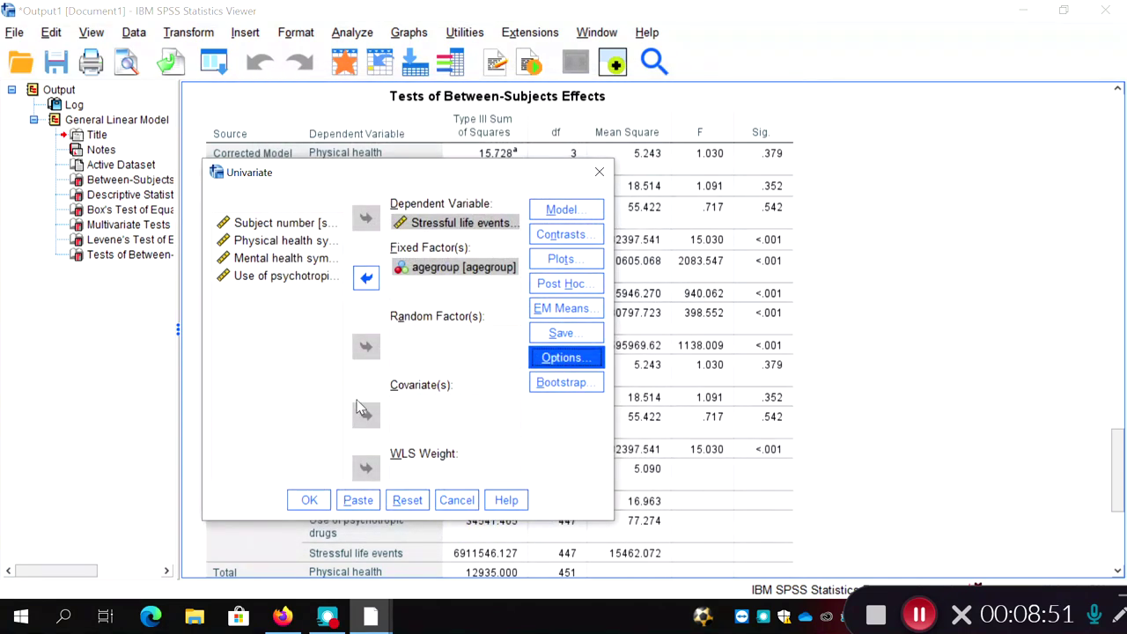
pyautogui.click(408, 500)
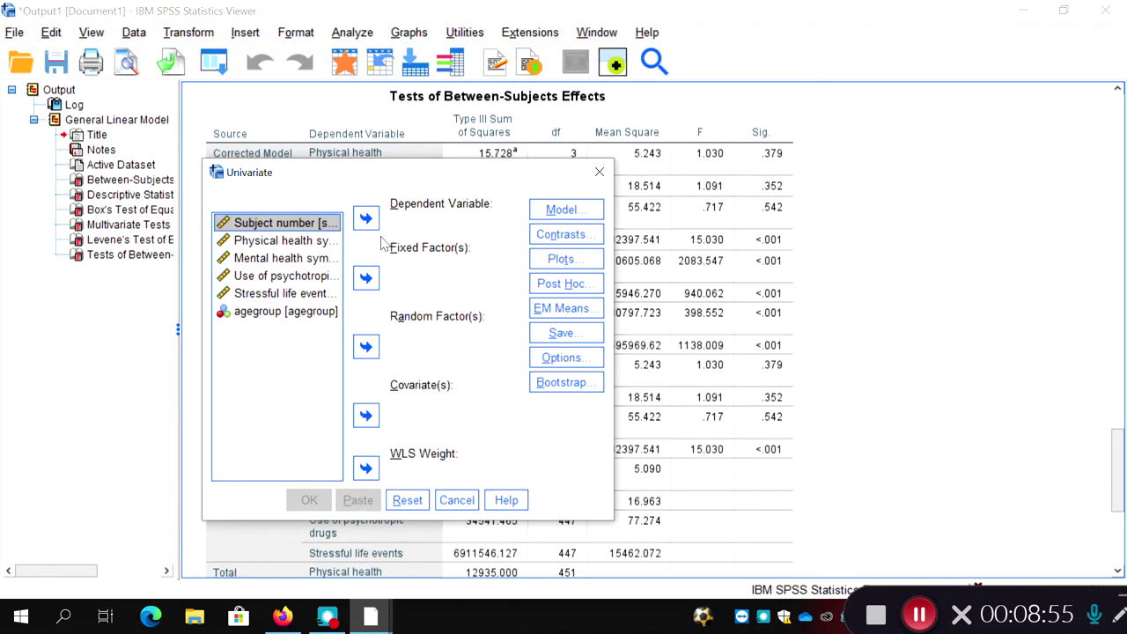
pyautogui.click(459, 500)
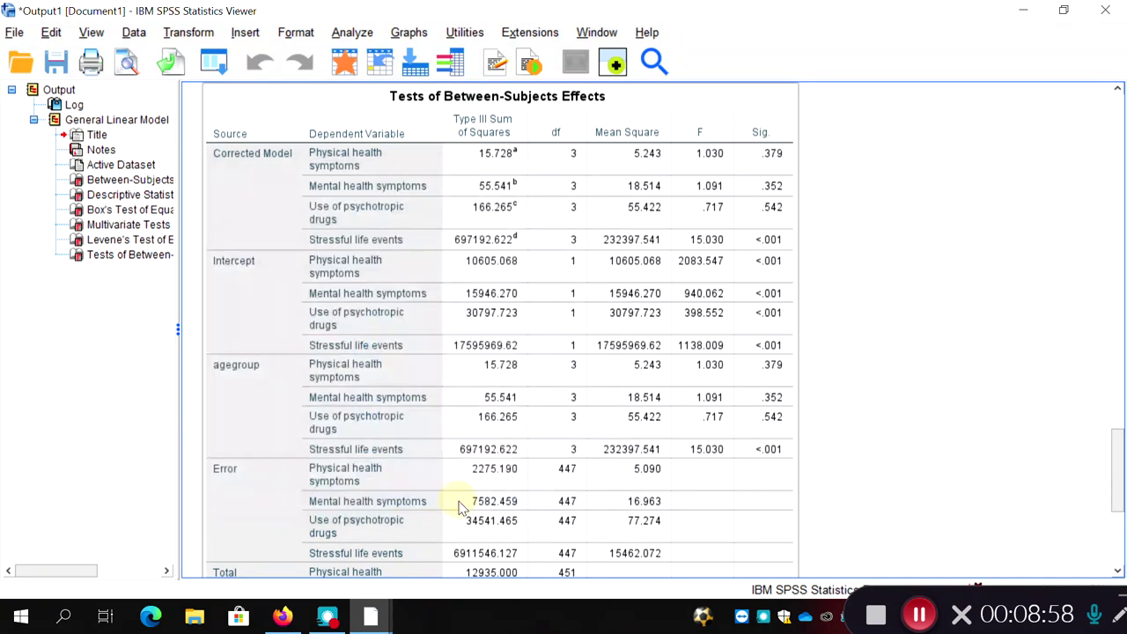
pyautogui.click(351, 33)
pyautogui.moveTo(410, 181)
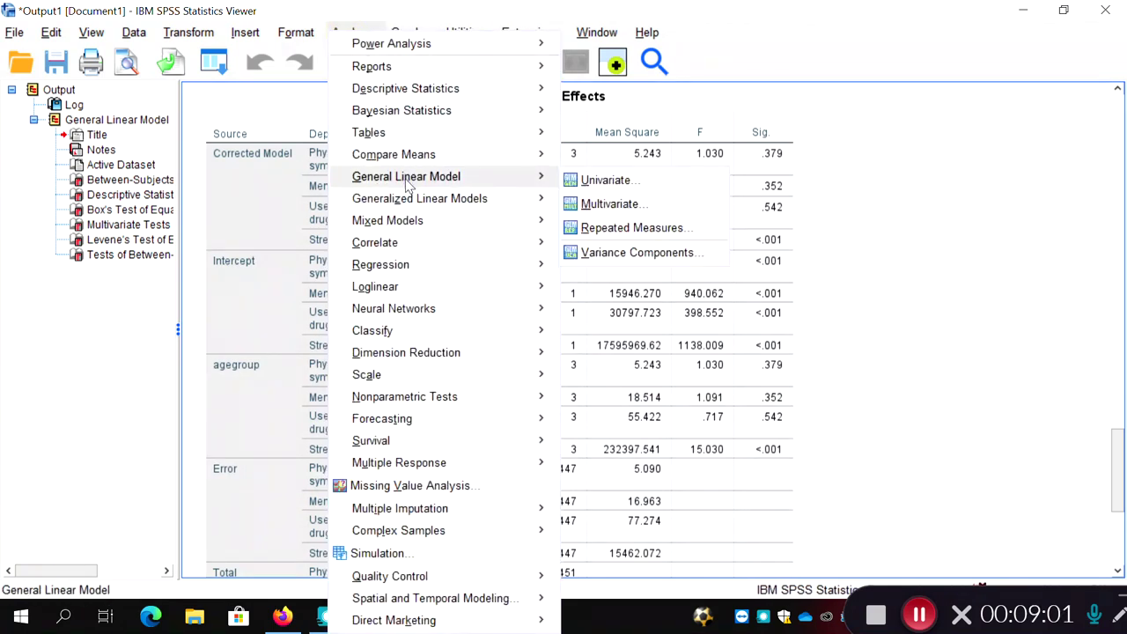
pyautogui.click(612, 185)
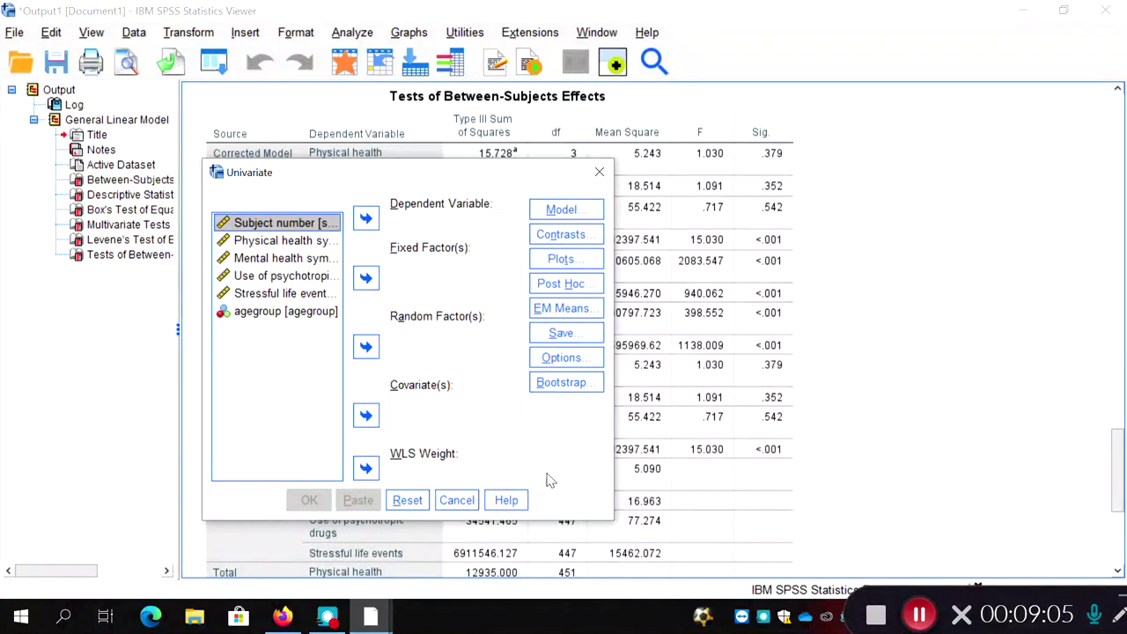
pyautogui.click(457, 501)
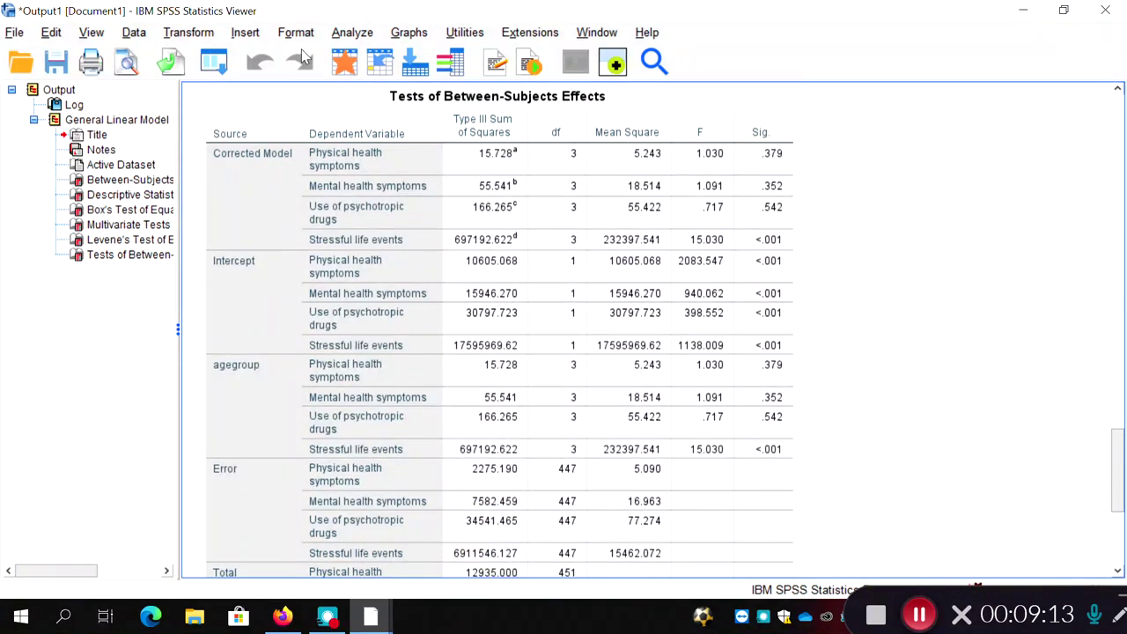
# Set up a One-Way ANOVA with Stressful life events [stress] as the dependent variable and agegroup as the factor.
pyautogui.click(357, 34)
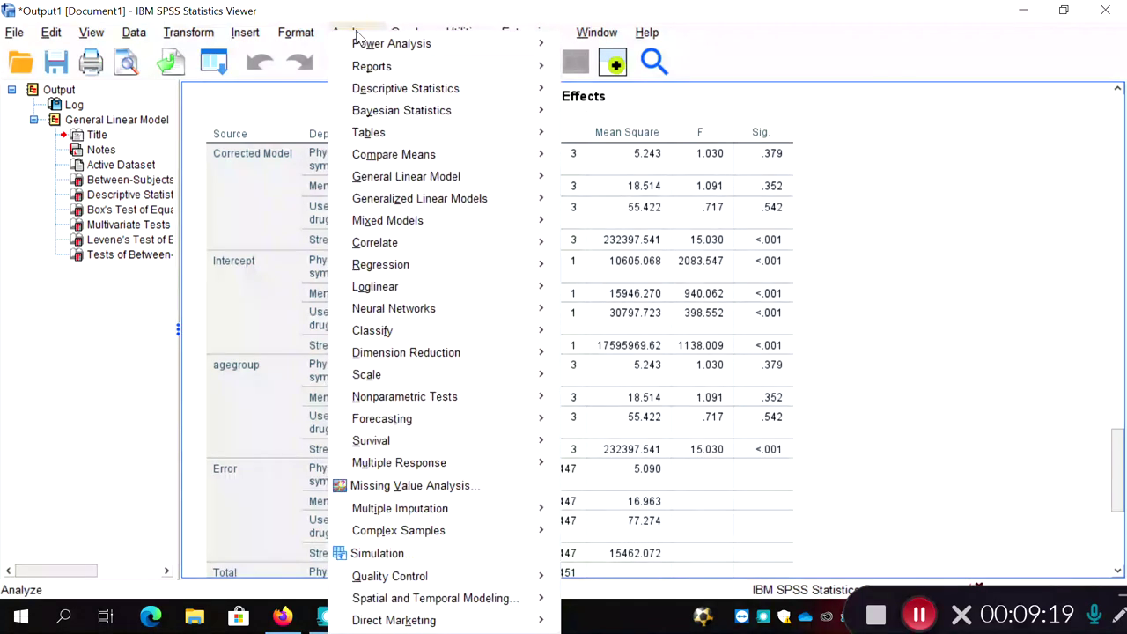
pyautogui.moveTo(406, 158)
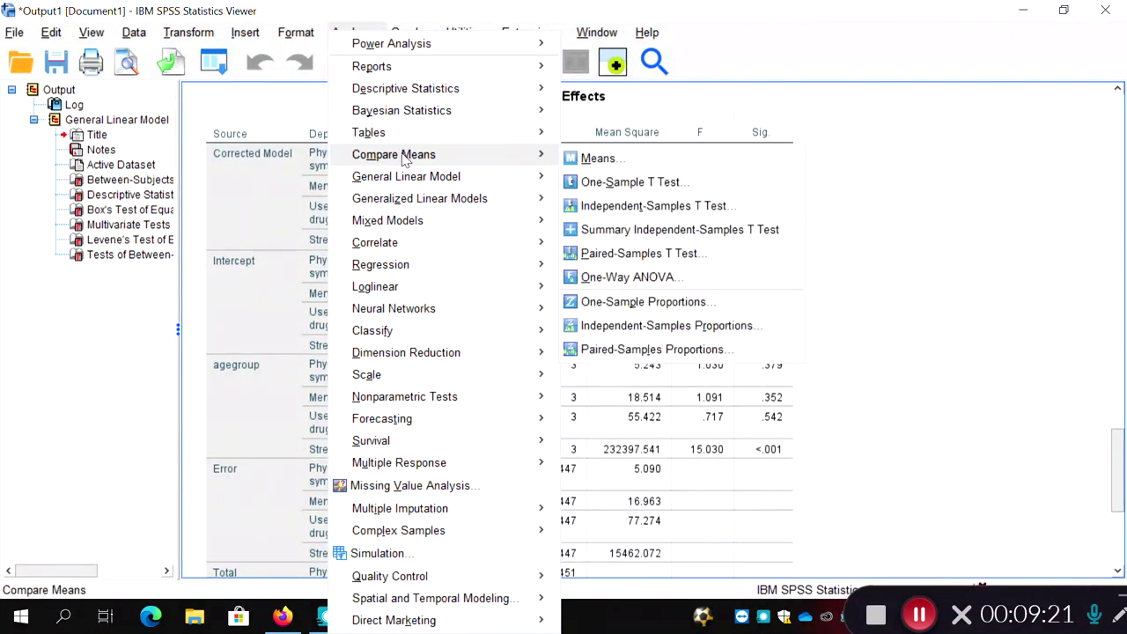
pyautogui.click(631, 280)
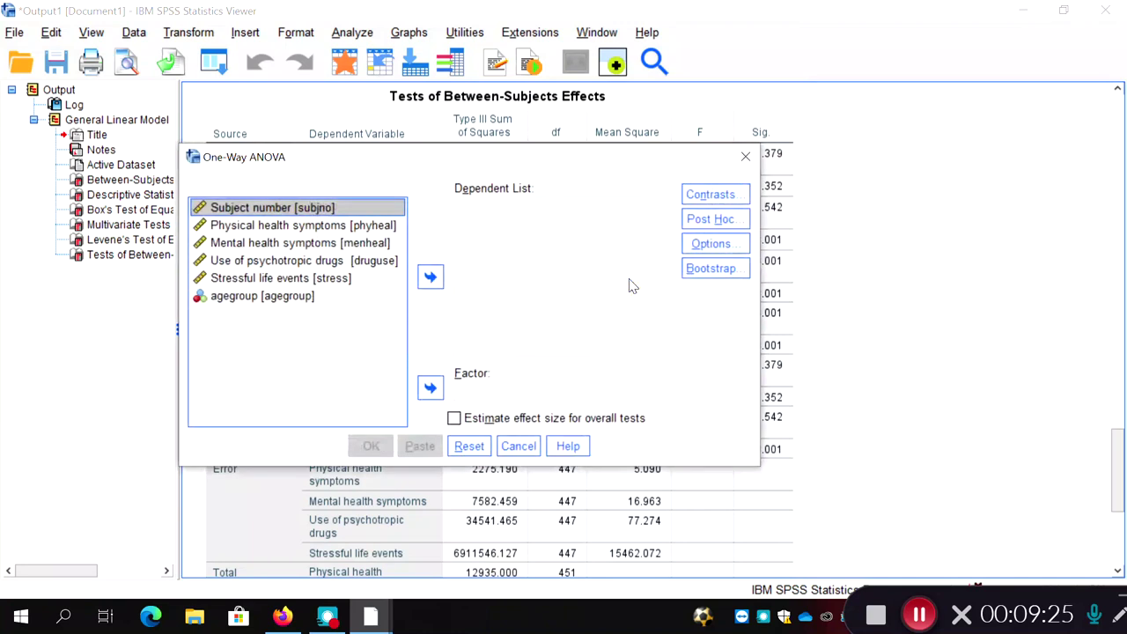
pyautogui.click(303, 280)
pyautogui.click(429, 277)
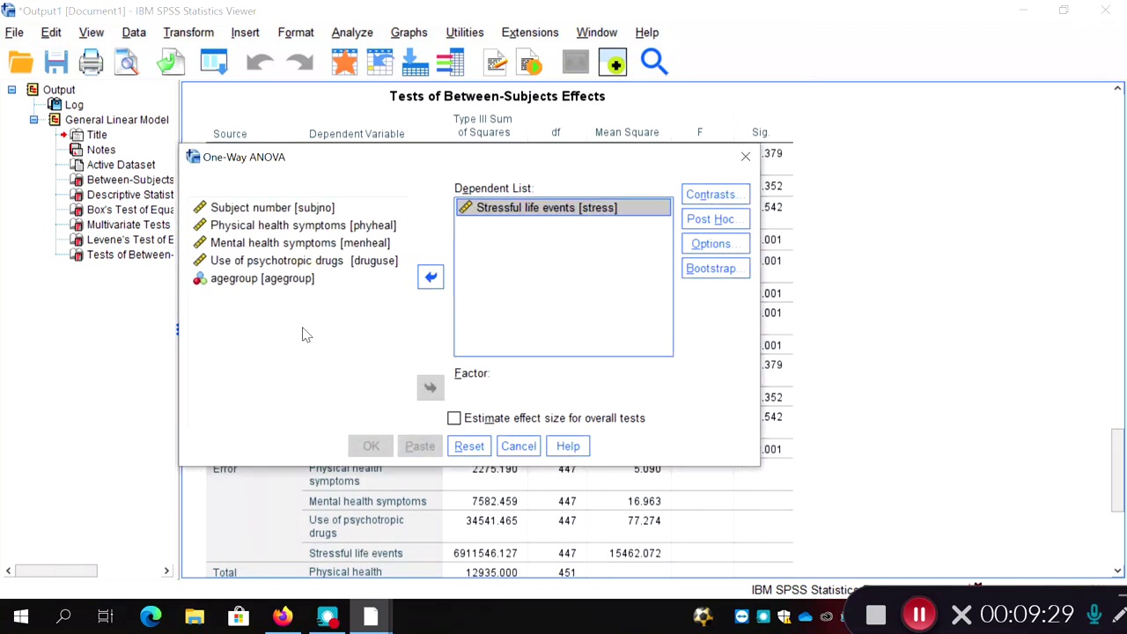
pyautogui.click(247, 280)
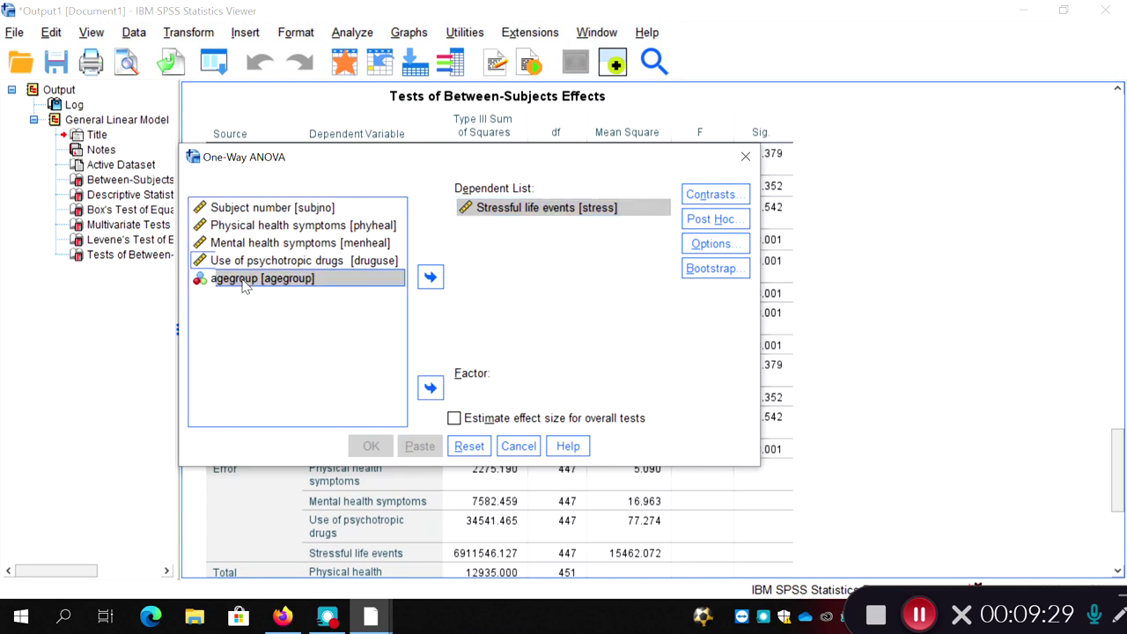
pyautogui.click(431, 388)
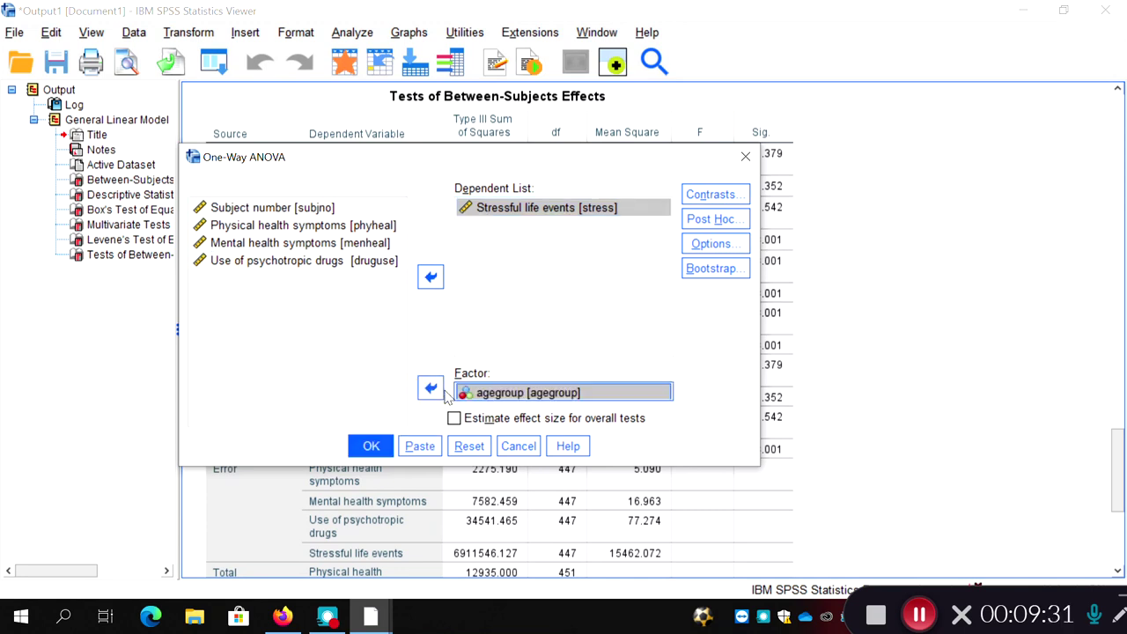
# Include the Welch test in the One-Way ANOVA and run the analysis.
pyautogui.click(712, 245)
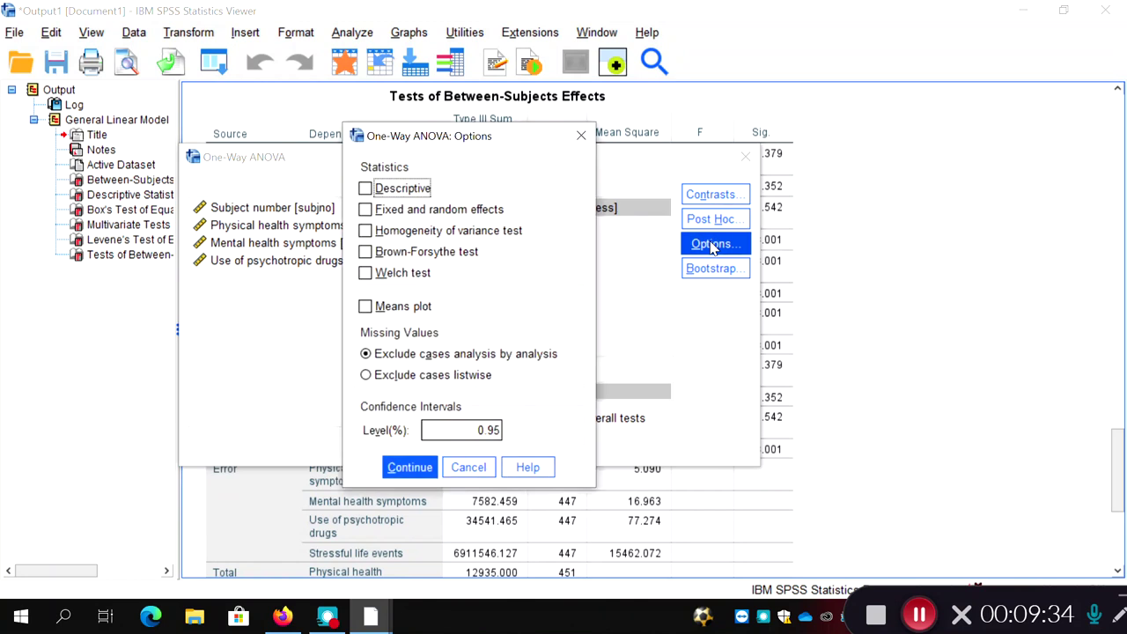
pyautogui.click(367, 274)
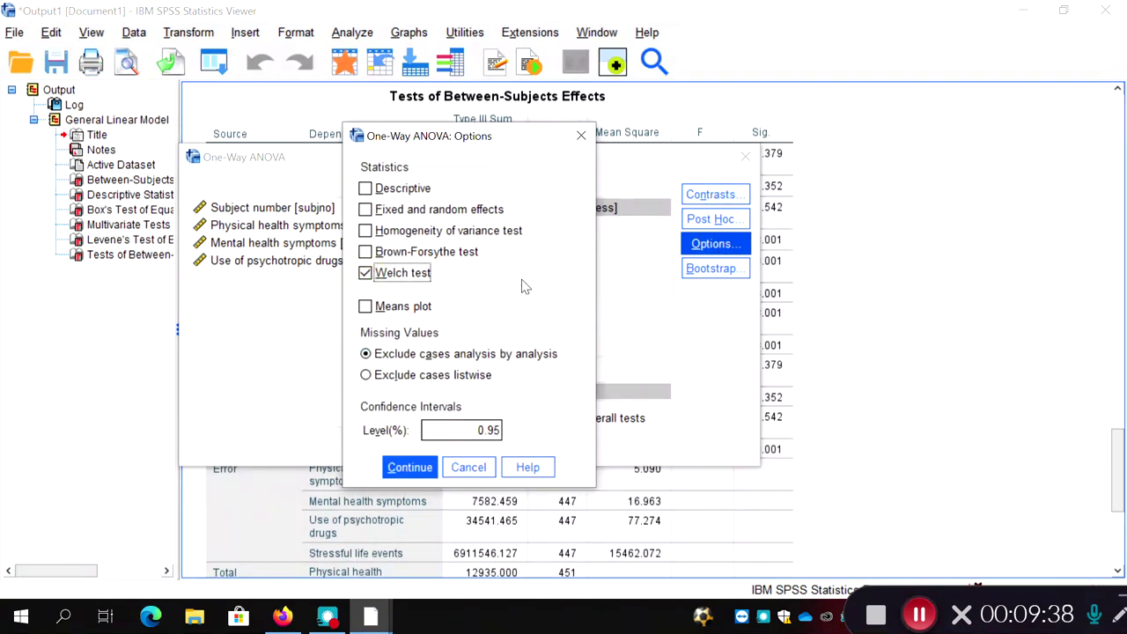
pyautogui.click(408, 467)
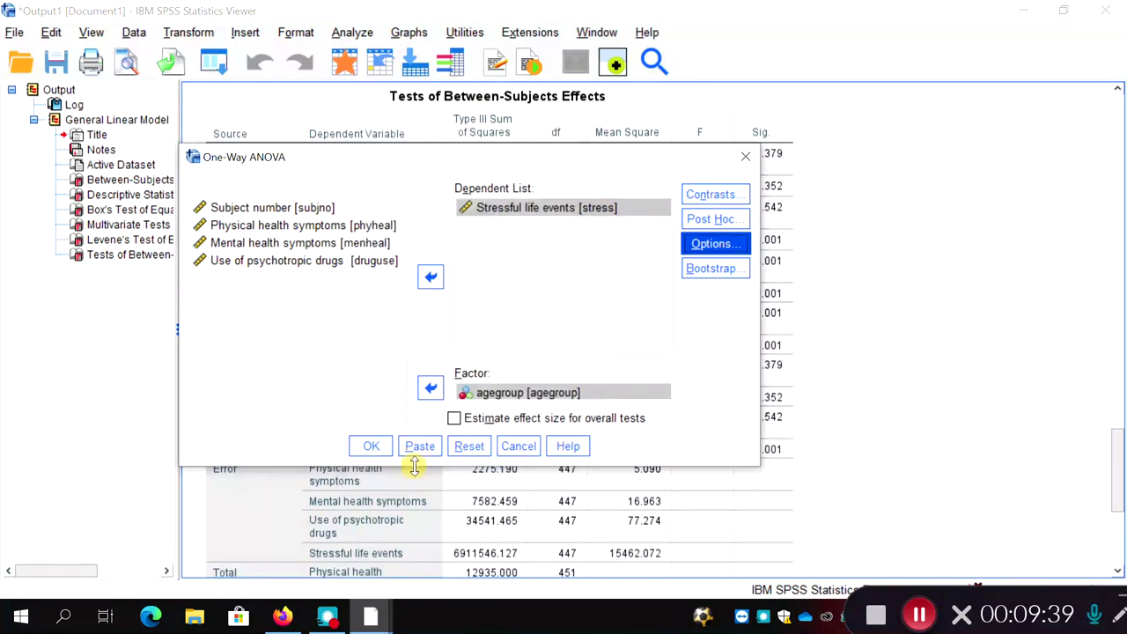
pyautogui.click(371, 447)
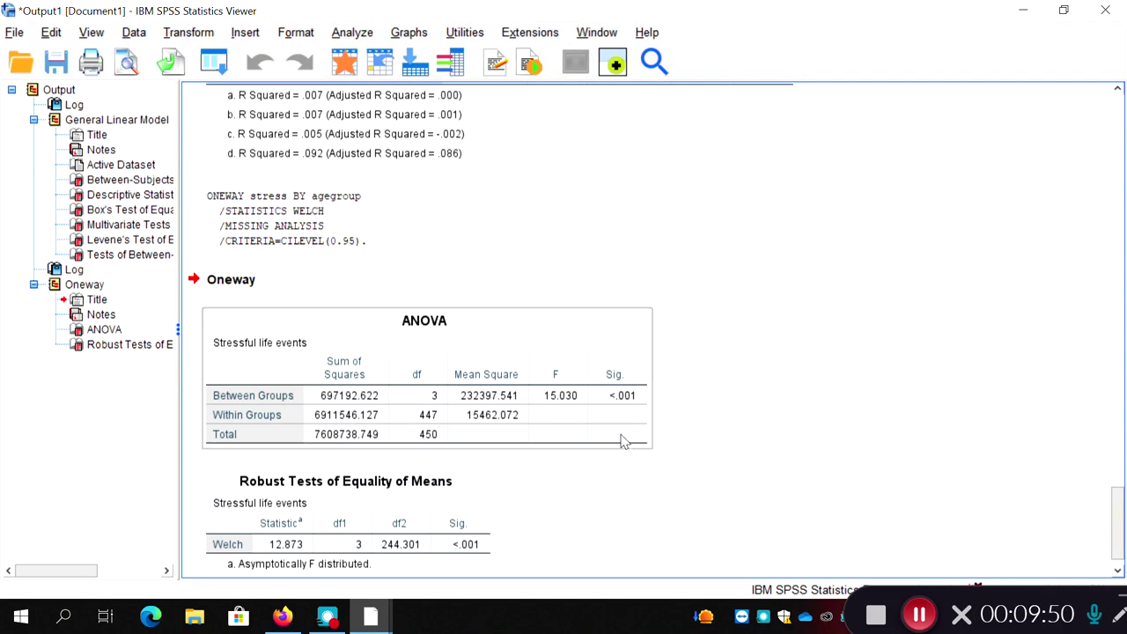
# Examine the agegroup rows in Tests of Between-Subjects Effects, then the Oneway ANOVA and the Welch row in Robust Tests of Equality of Means.
pyautogui.moveTo(1115, 523); pyautogui.dragTo(1123, 450)
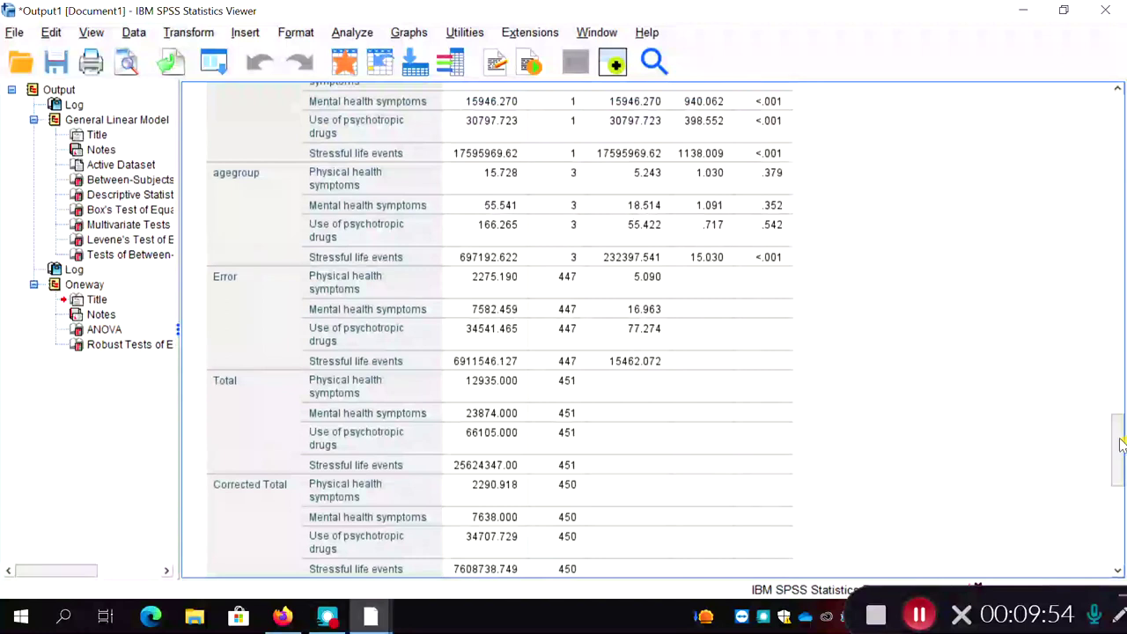
pyautogui.moveTo(1121, 440); pyautogui.dragTo(1118, 550)
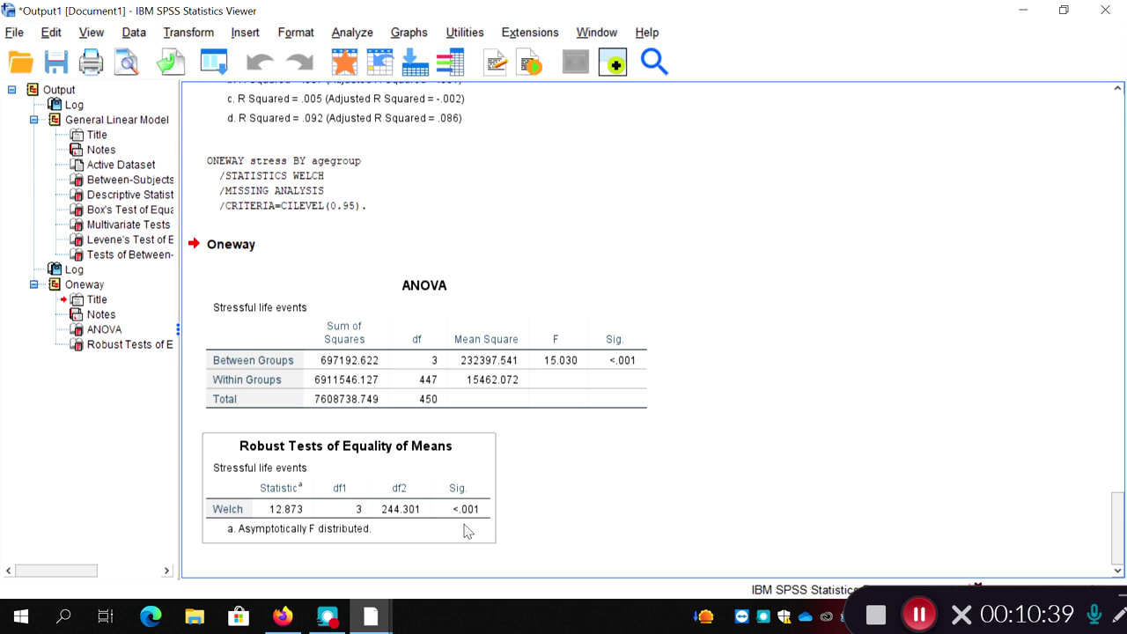
pyautogui.click(796, 476)
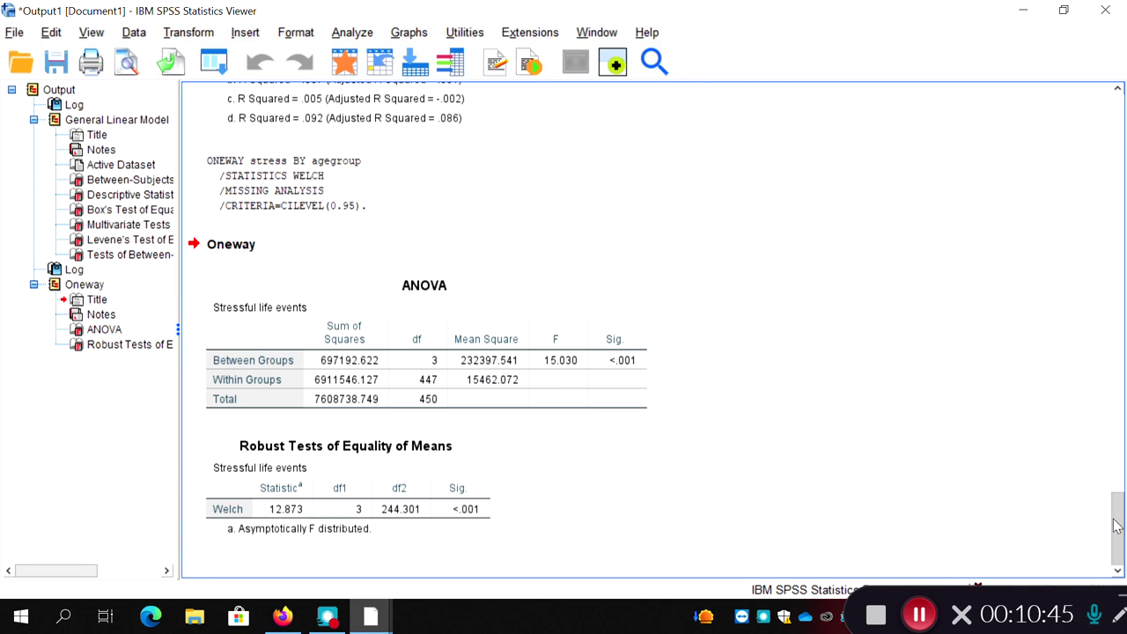
# Set up a Univariate general linear model with Stressful life events as the dependent variable and agegroup as the fixed factor.
pyautogui.moveTo(1117, 526); pyautogui.dragTo(1124, 349)
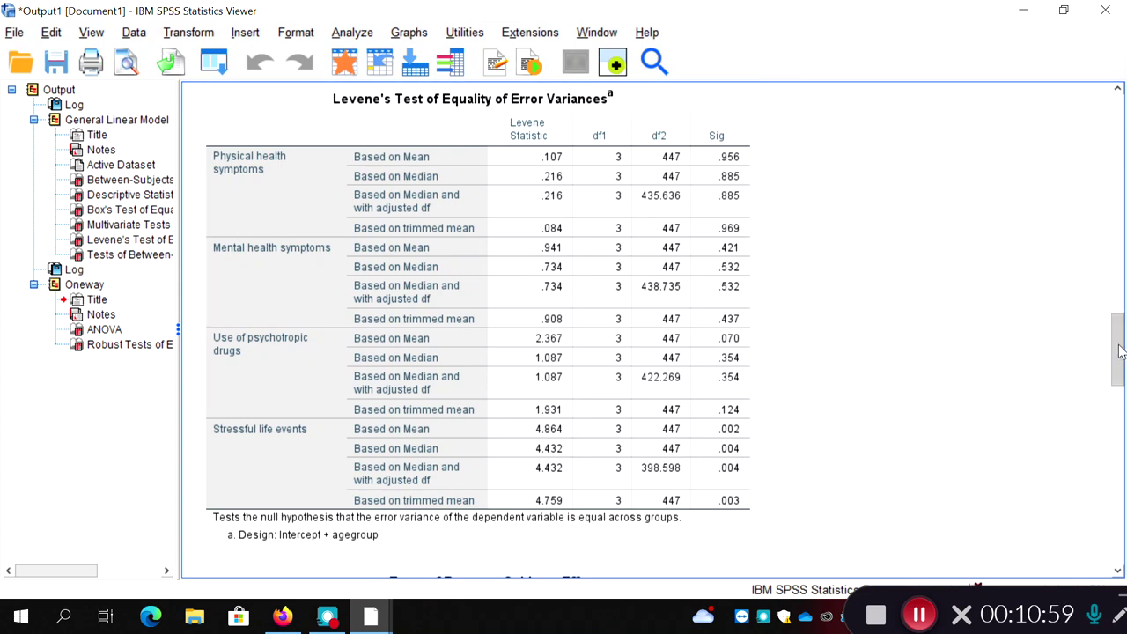
pyautogui.moveTo(1121, 351); pyautogui.dragTo(1113, 568)
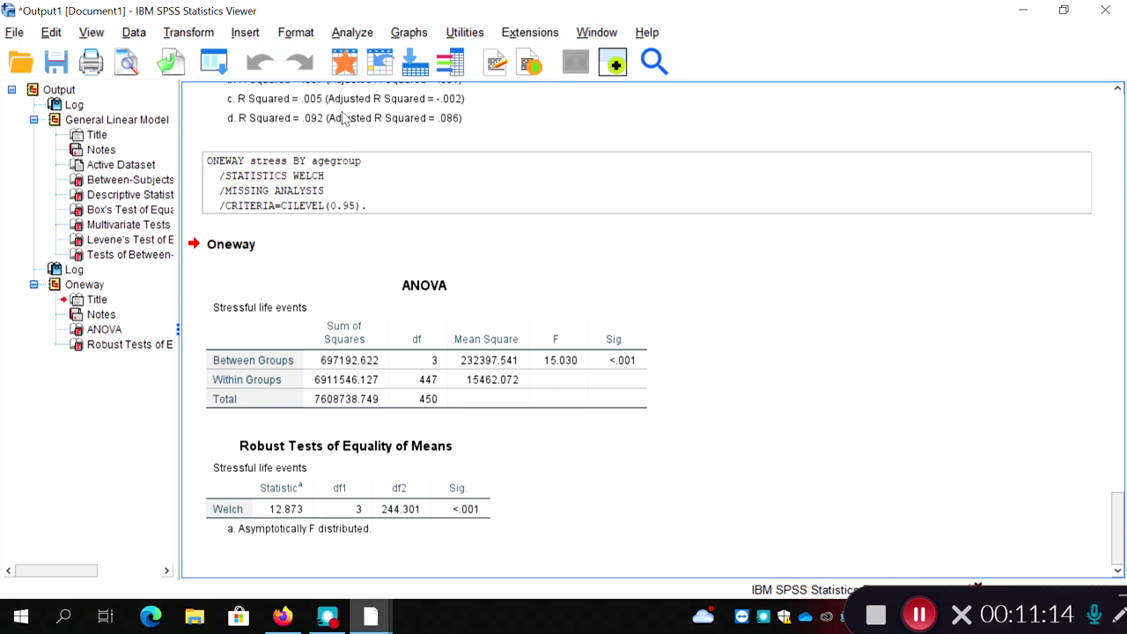
pyautogui.click(349, 35)
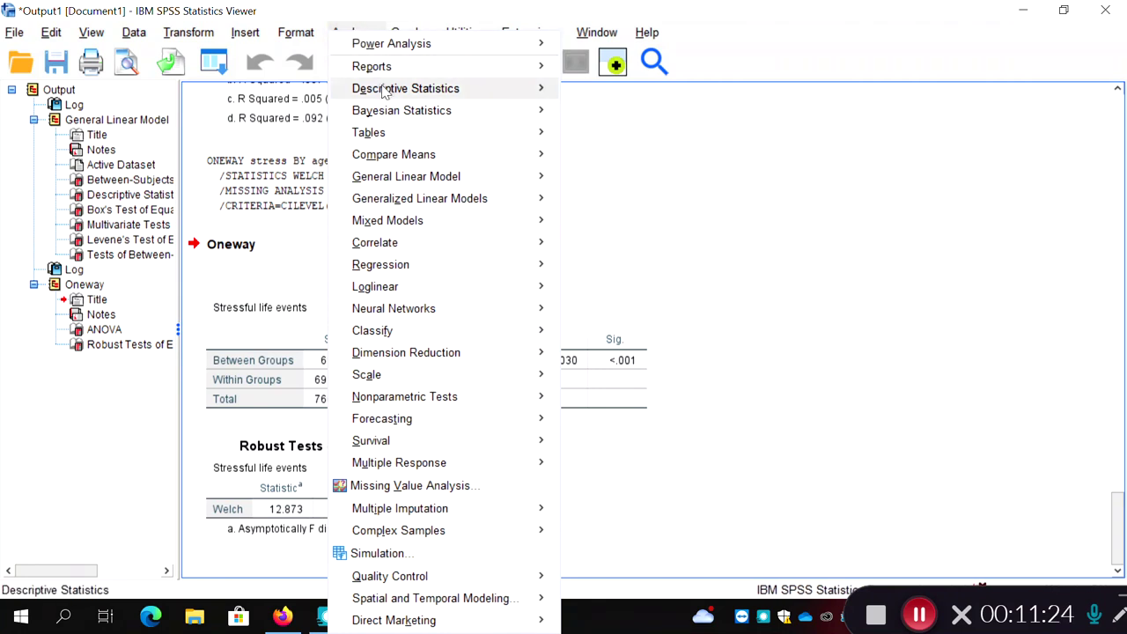
pyautogui.moveTo(401, 182)
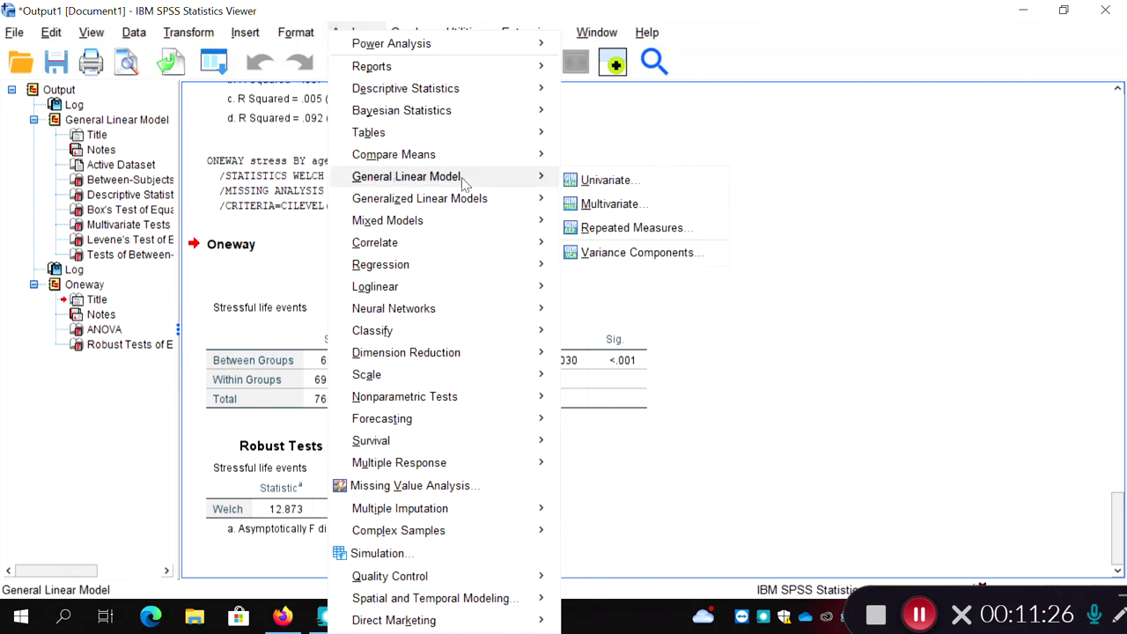
pyautogui.click(608, 182)
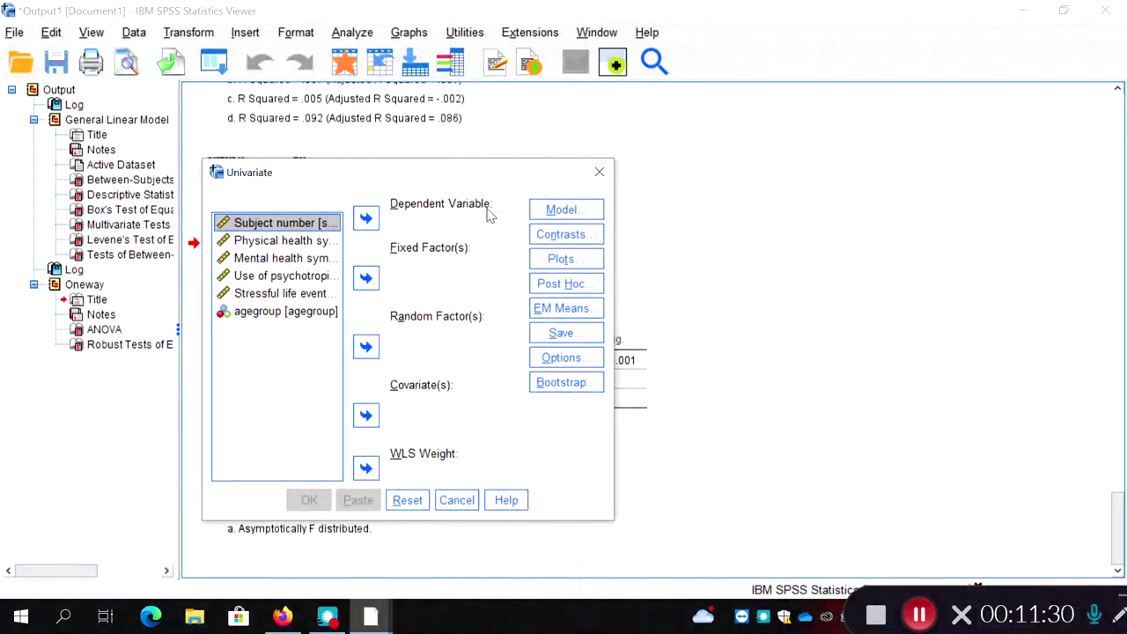
pyautogui.click(261, 319)
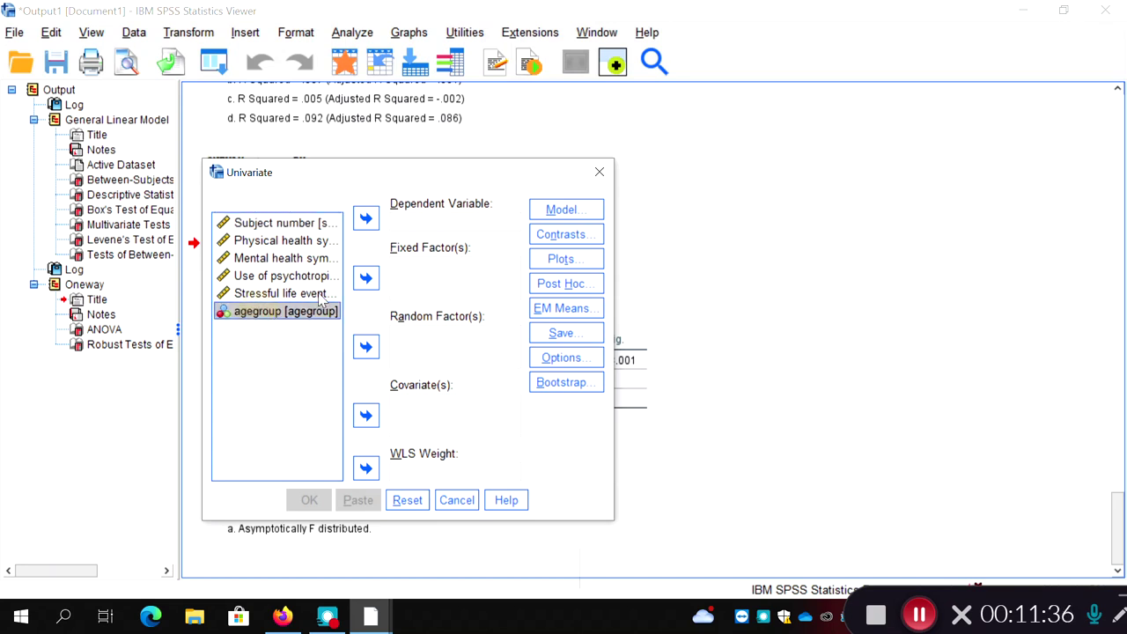
pyautogui.click(365, 280)
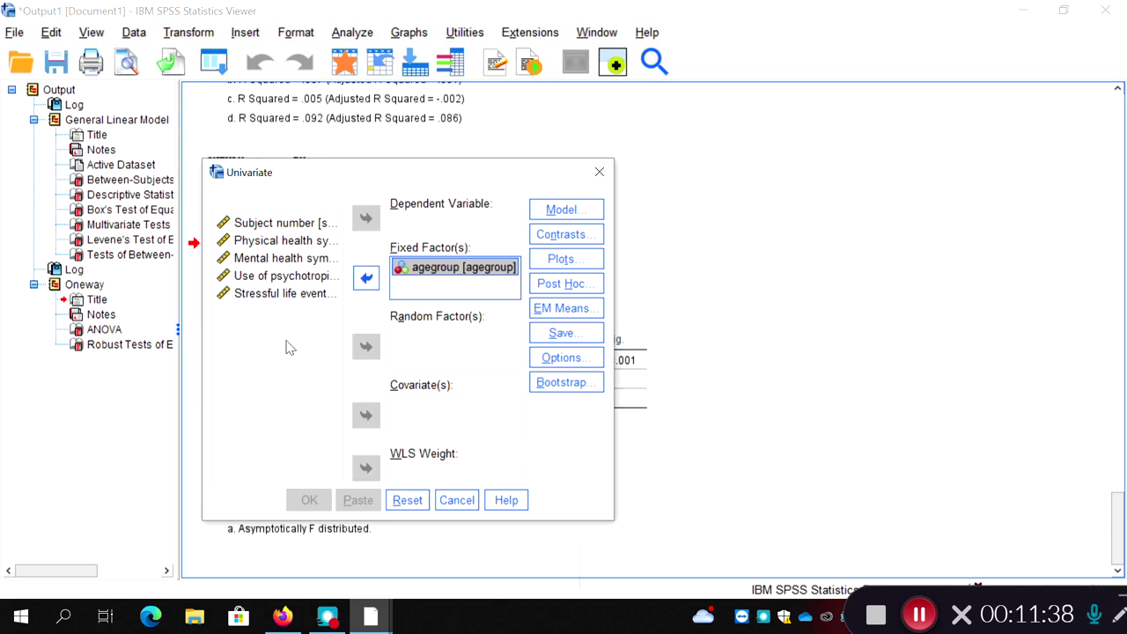
pyautogui.click(274, 299)
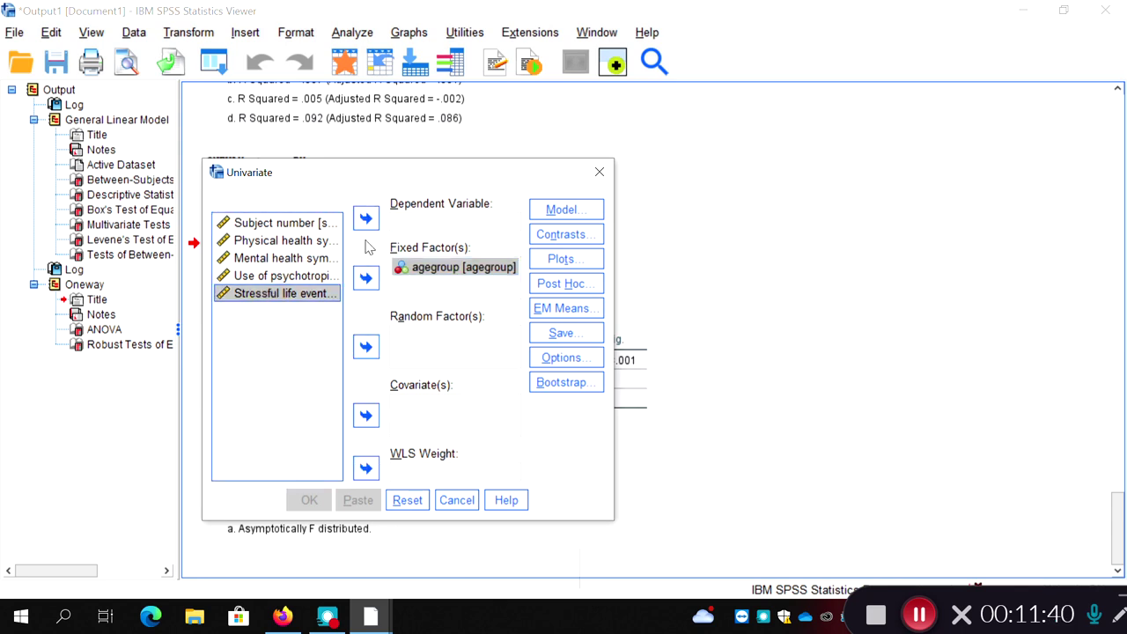
pyautogui.click(367, 219)
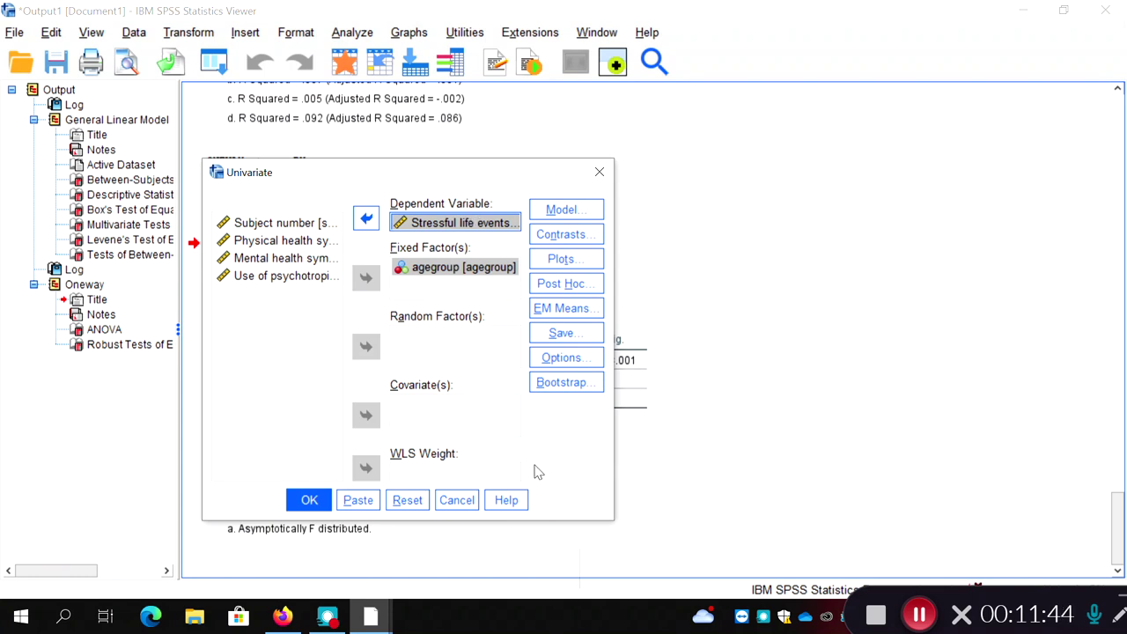
# Leave the Univariate options unchanged and run the analysis of Stressful life events by agegroup.
pyautogui.click(564, 358)
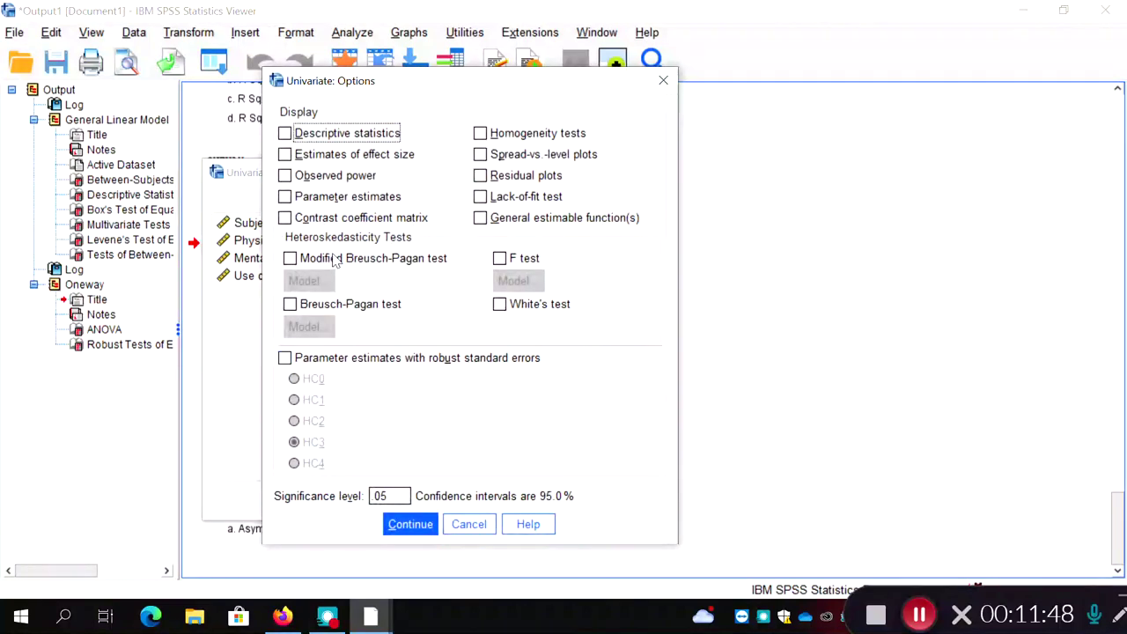
pyautogui.click(458, 528)
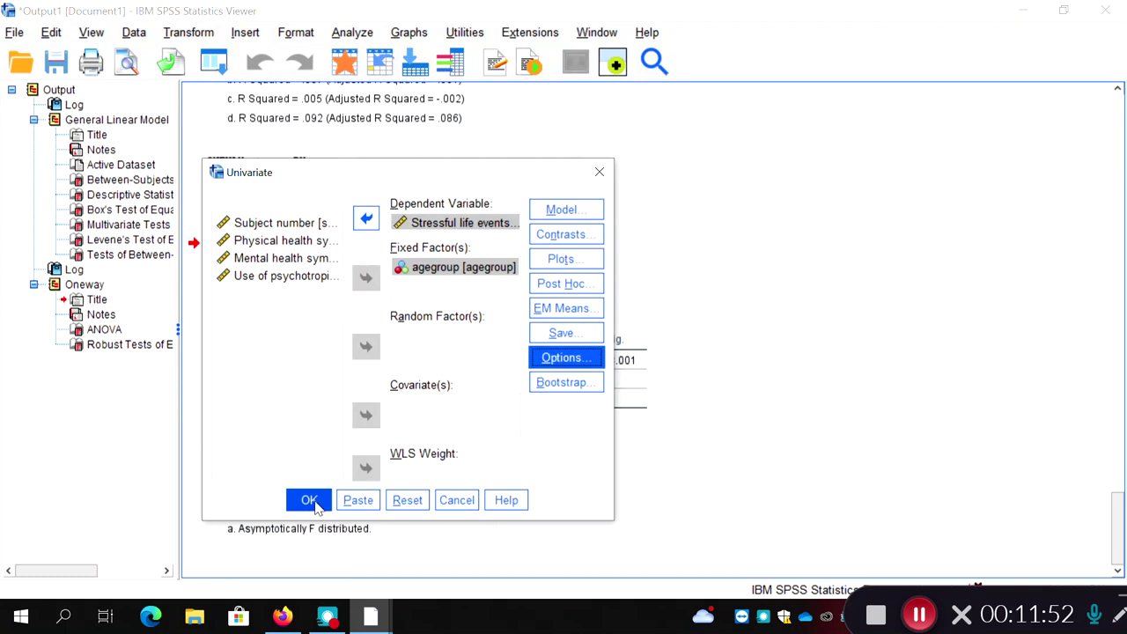
pyautogui.click(309, 500)
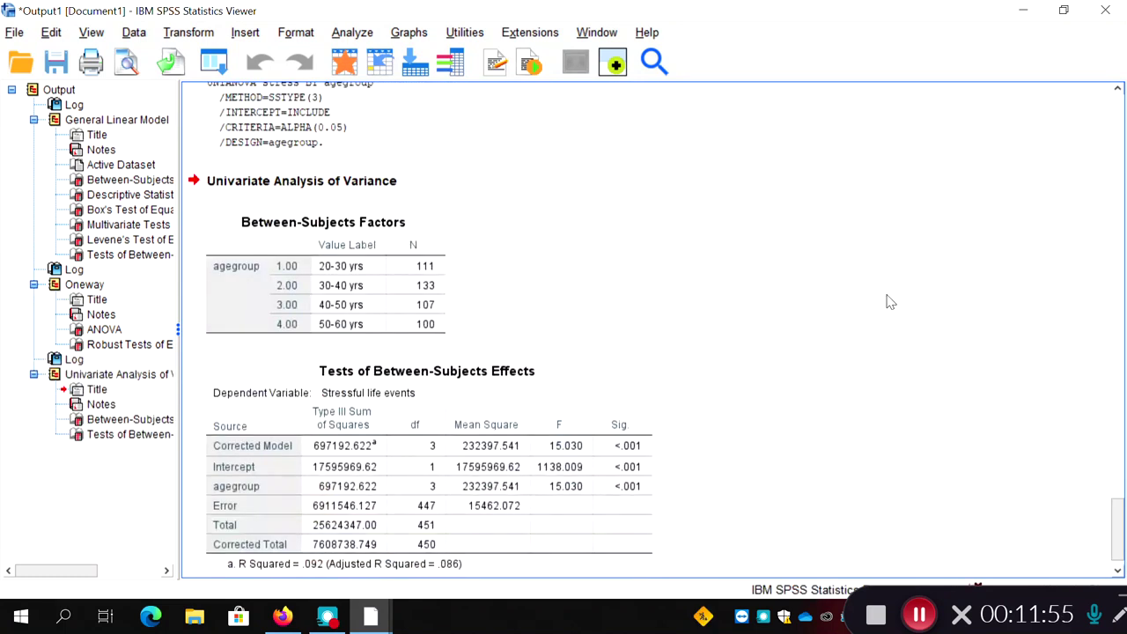
pyautogui.scroll(-1, 1117, 528)
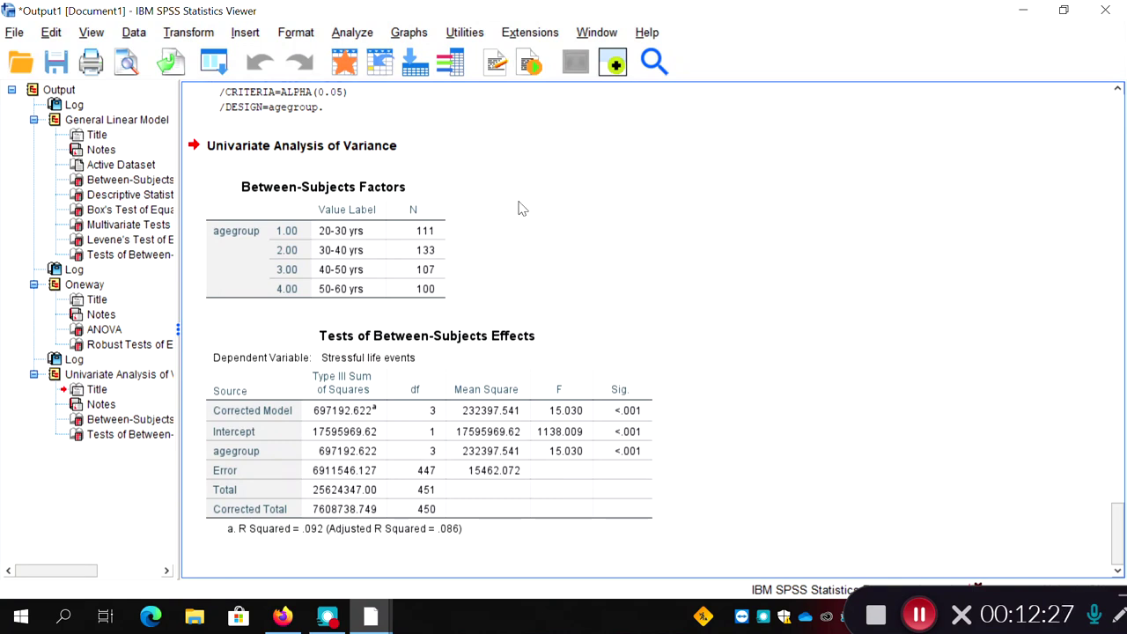
# In a new Univariate analysis, move Stressful life events from dependent variable to covariate, keeping agegroup as the fixed factor.
pyautogui.click(352, 33)
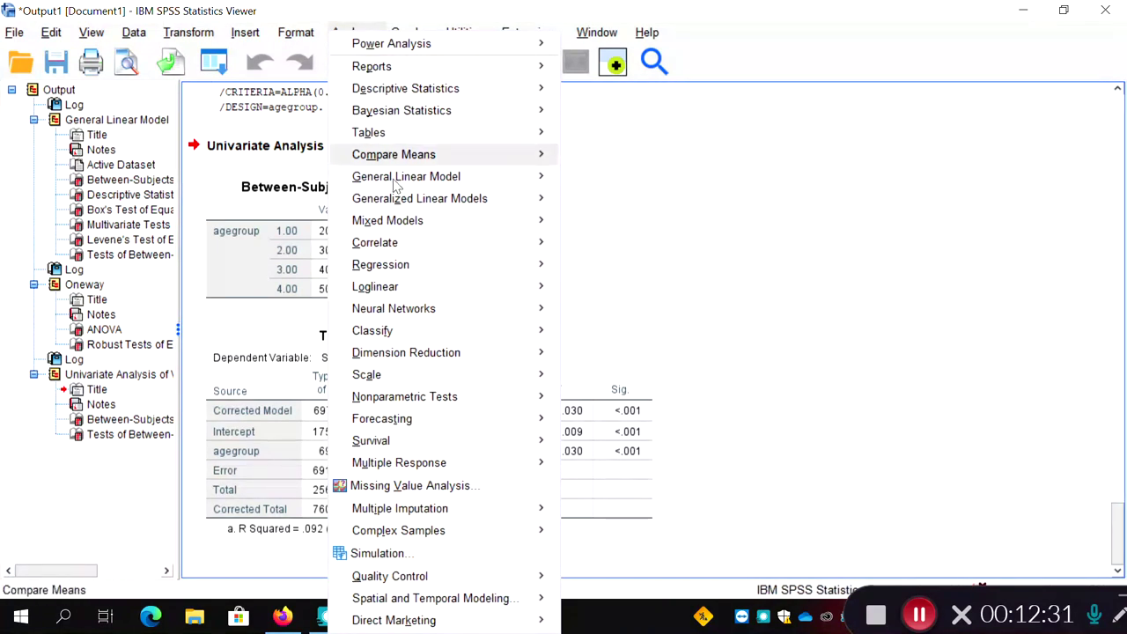
pyautogui.moveTo(541, 172)
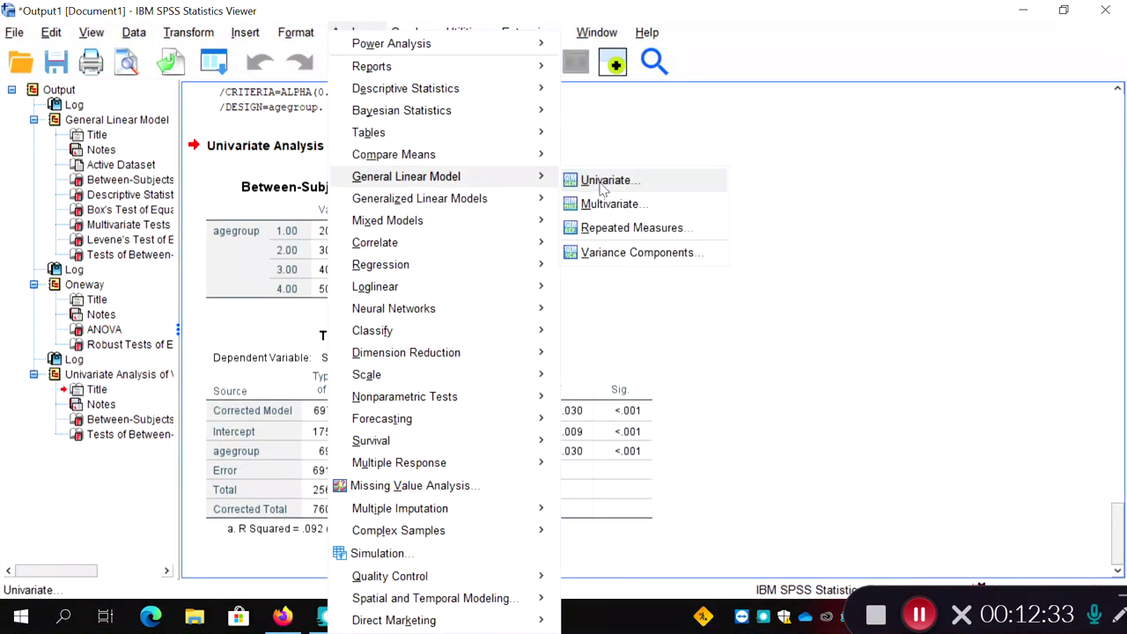
pyautogui.click(586, 183)
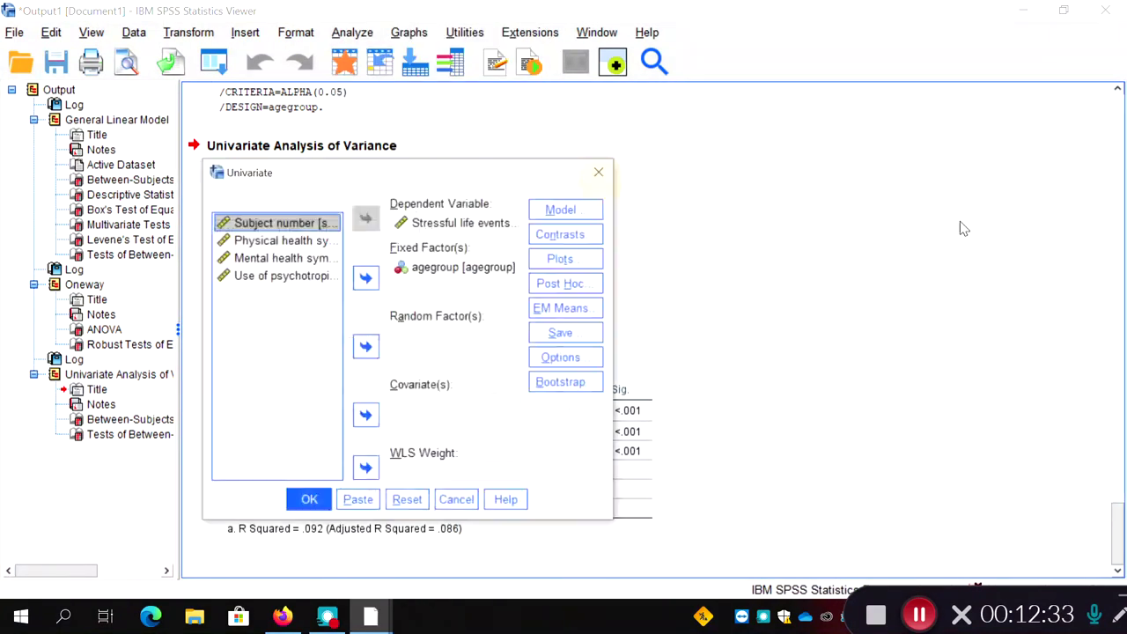
pyautogui.click(448, 223)
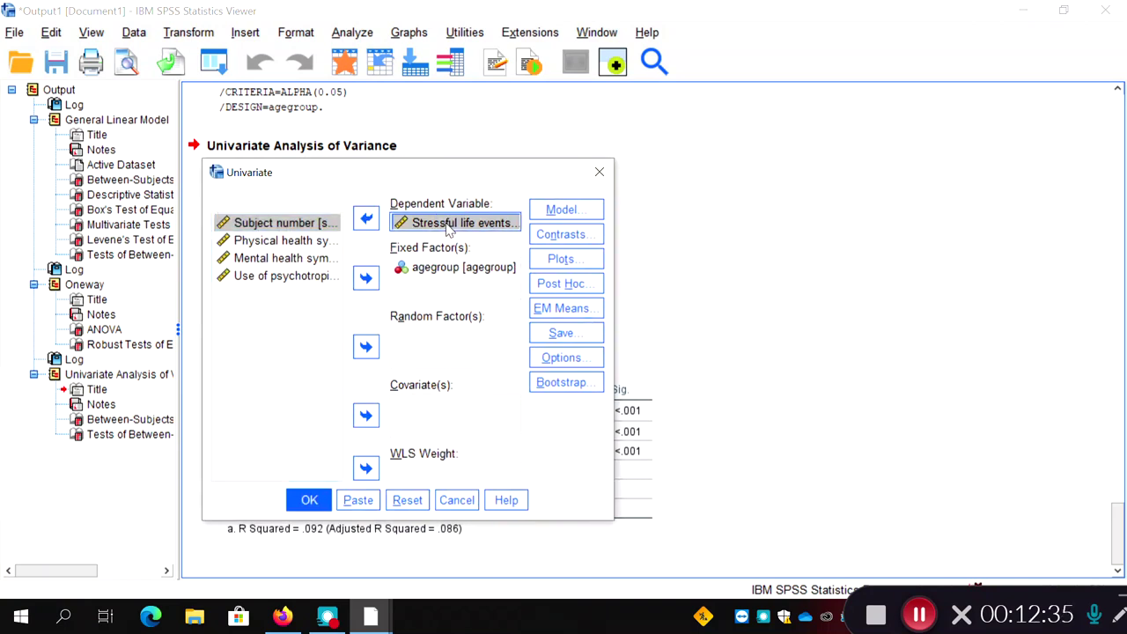
pyautogui.click(366, 219)
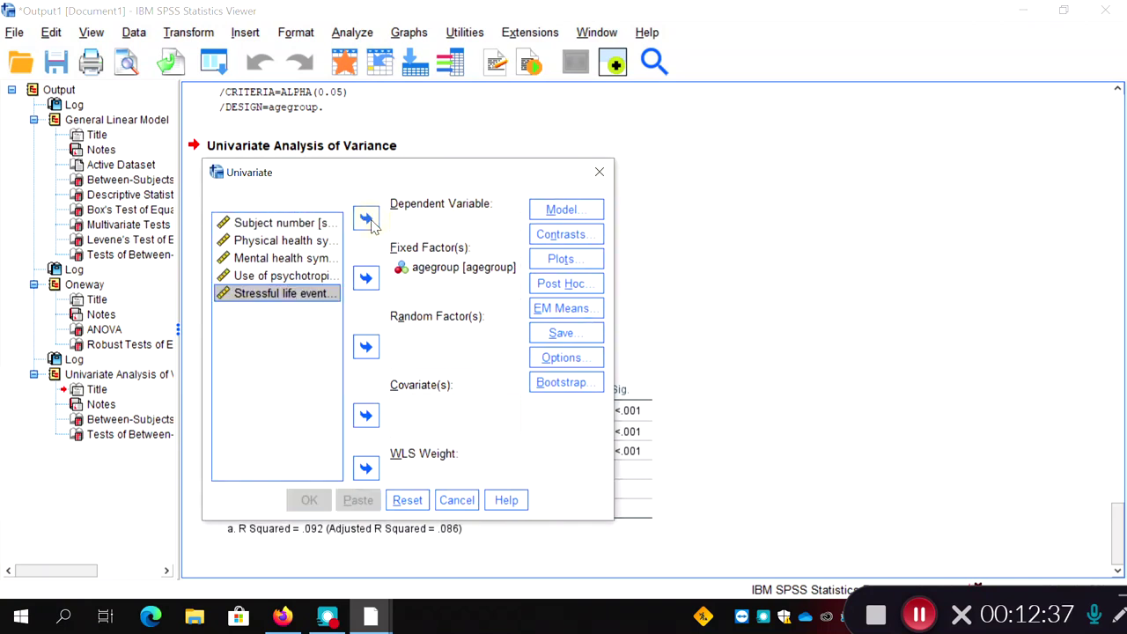
pyautogui.click(366, 415)
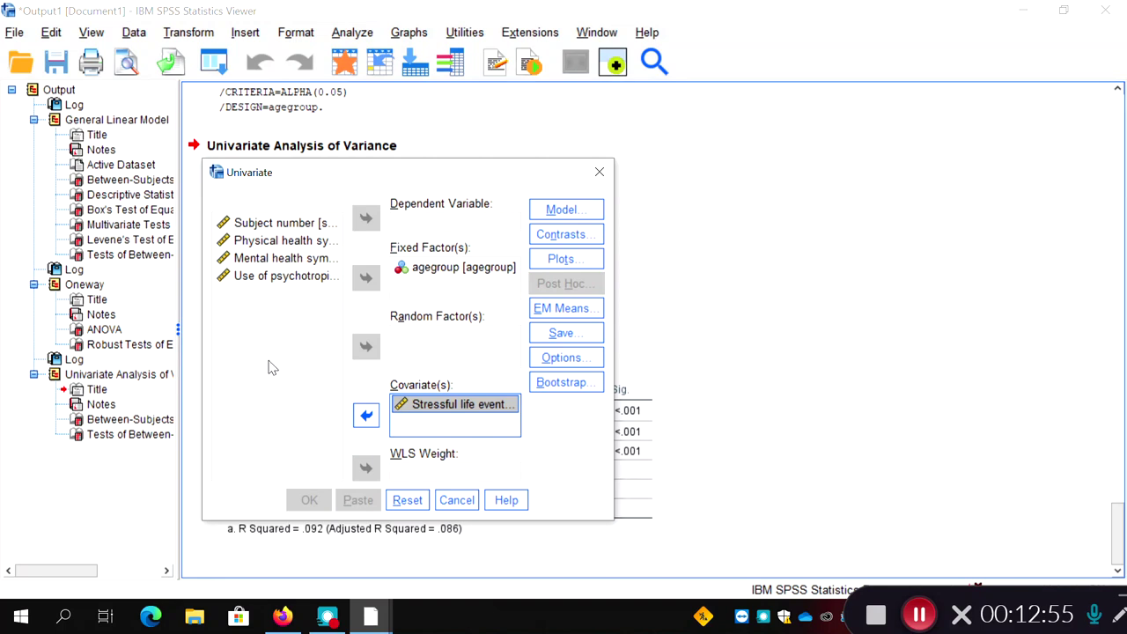
# Assign Physical health symptoms as the dependent variable, run the Univariate analysis and review its Tests of Between-Subjects Effects.
pyautogui.click(283, 245)
pyautogui.click(365, 219)
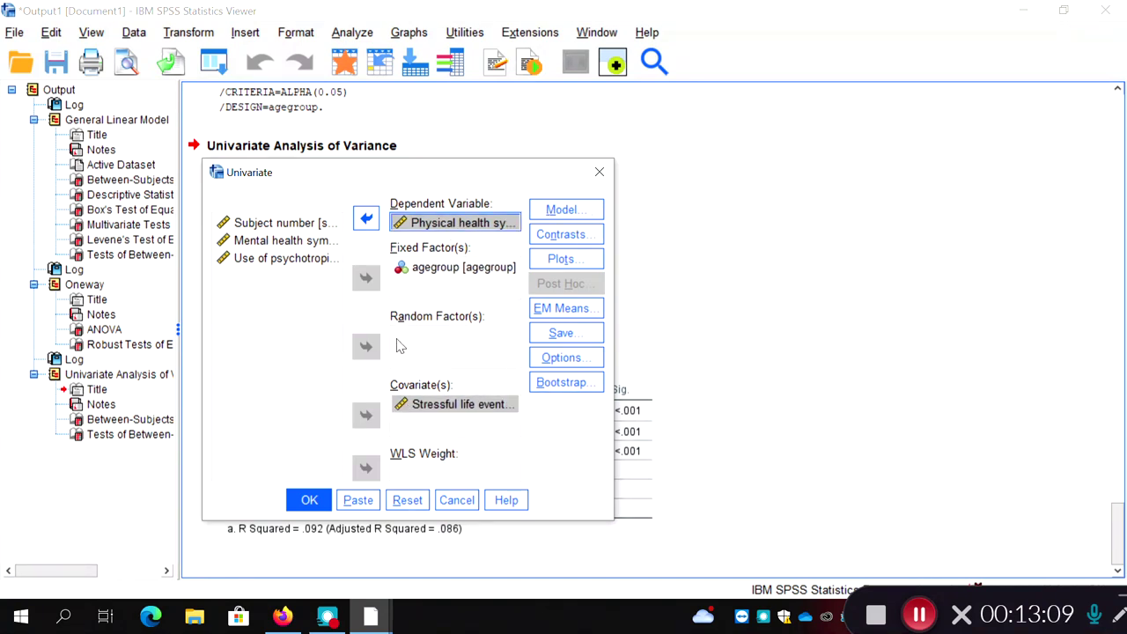
pyautogui.click(310, 500)
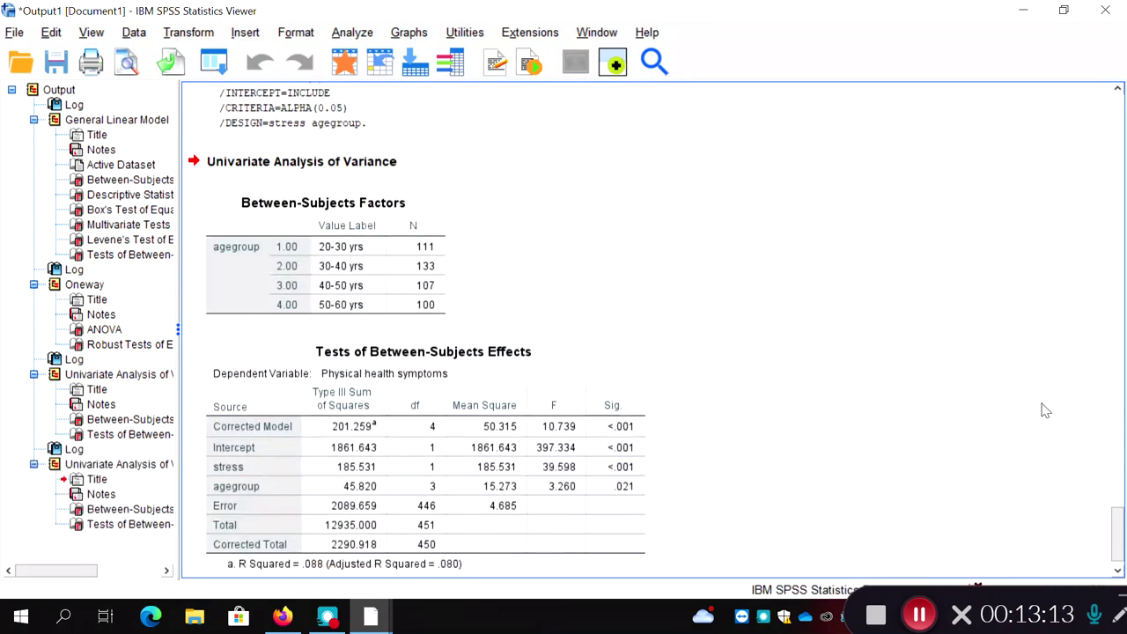
pyautogui.scroll(-2, 1117, 528)
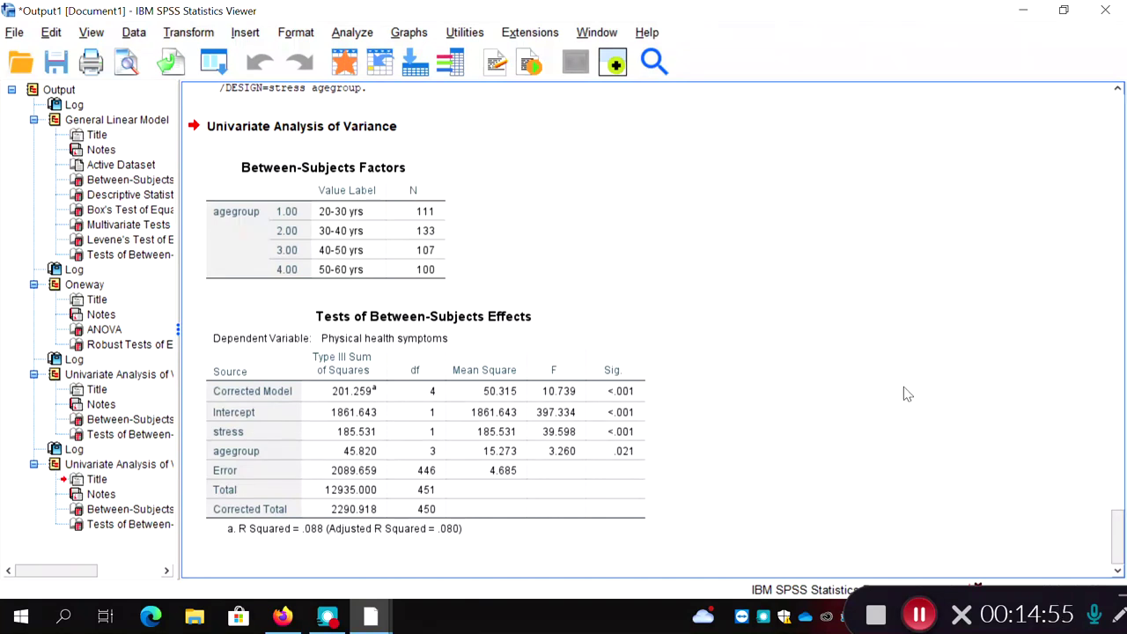
# In a new Univariate analysis, move Physical health symptoms from dependent variable to the covariates alongside Stressful life events.
pyautogui.click(352, 31)
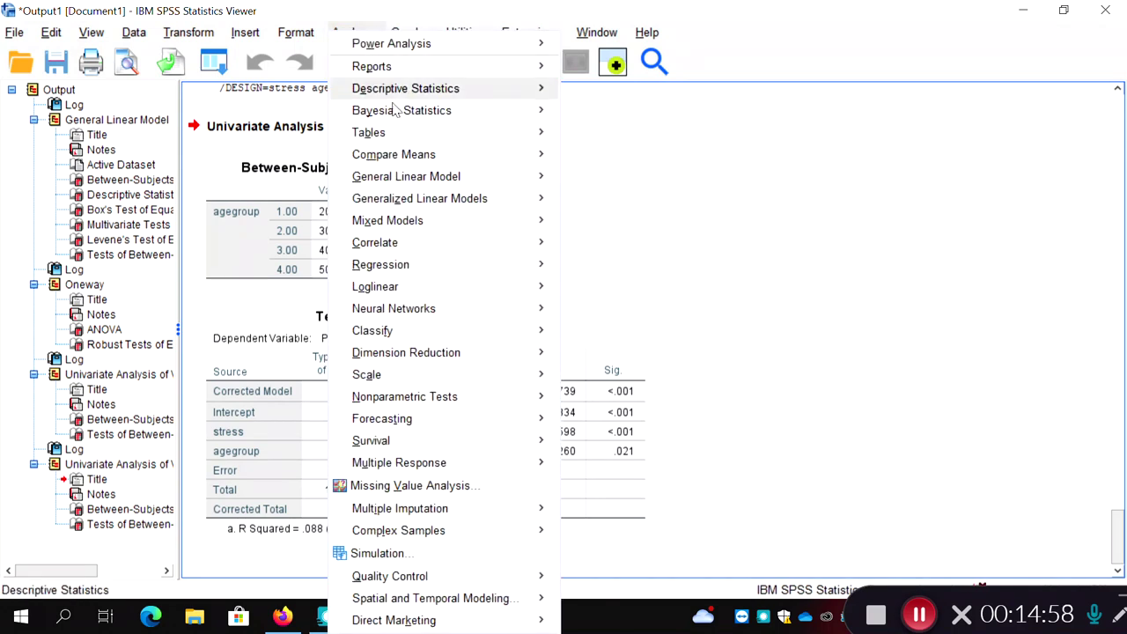
pyautogui.moveTo(503, 176)
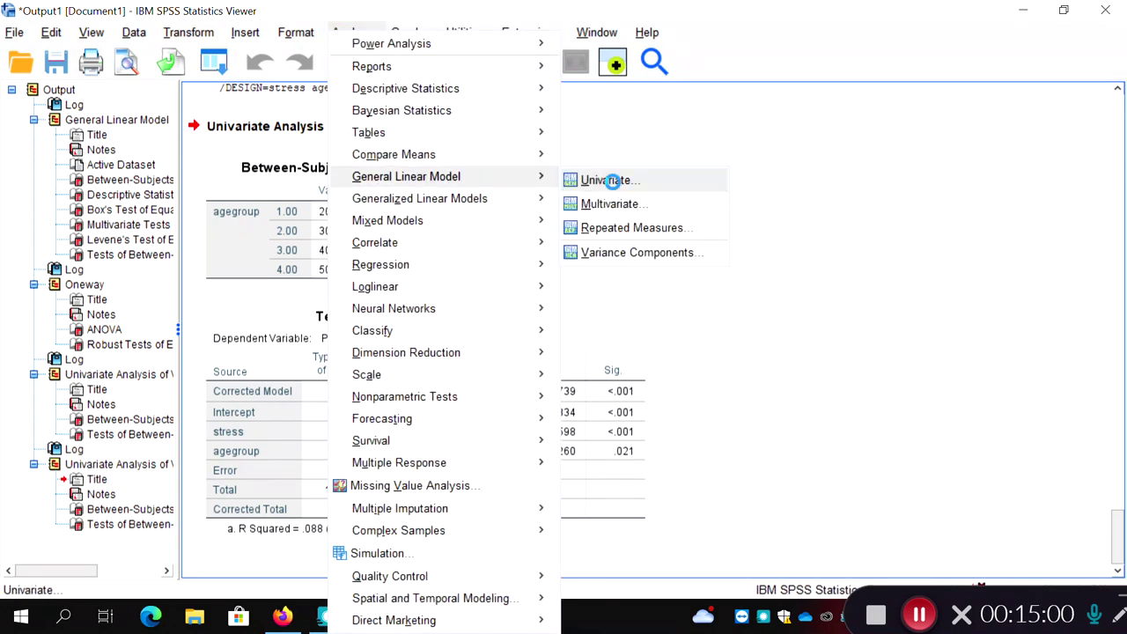
pyautogui.click(589, 178)
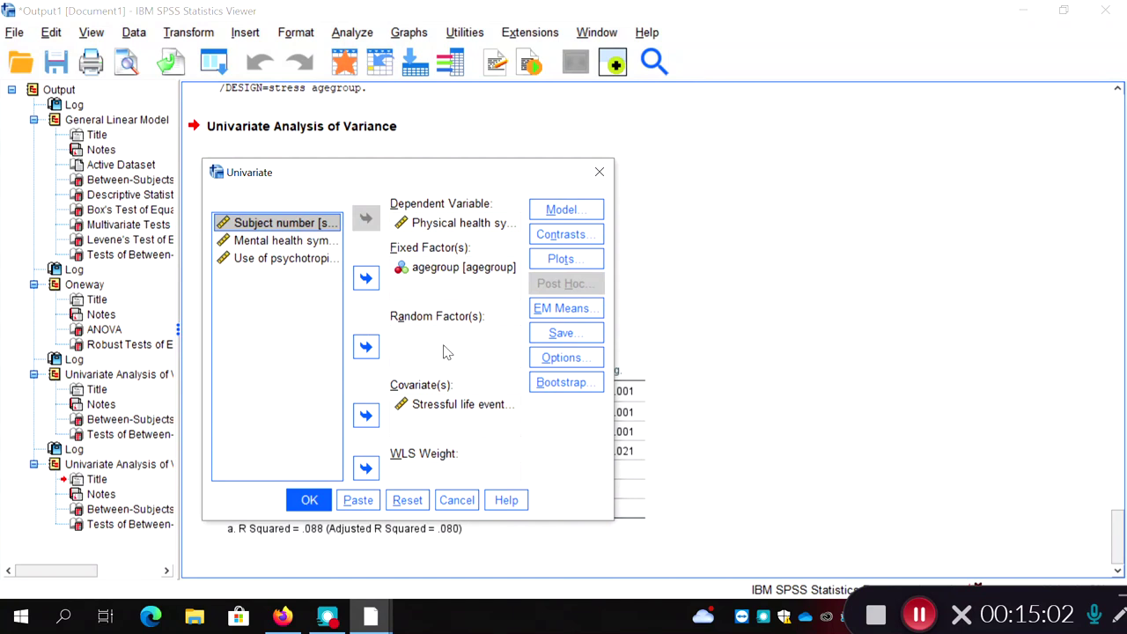
pyautogui.click(400, 224)
pyautogui.click(366, 218)
pyautogui.click(366, 414)
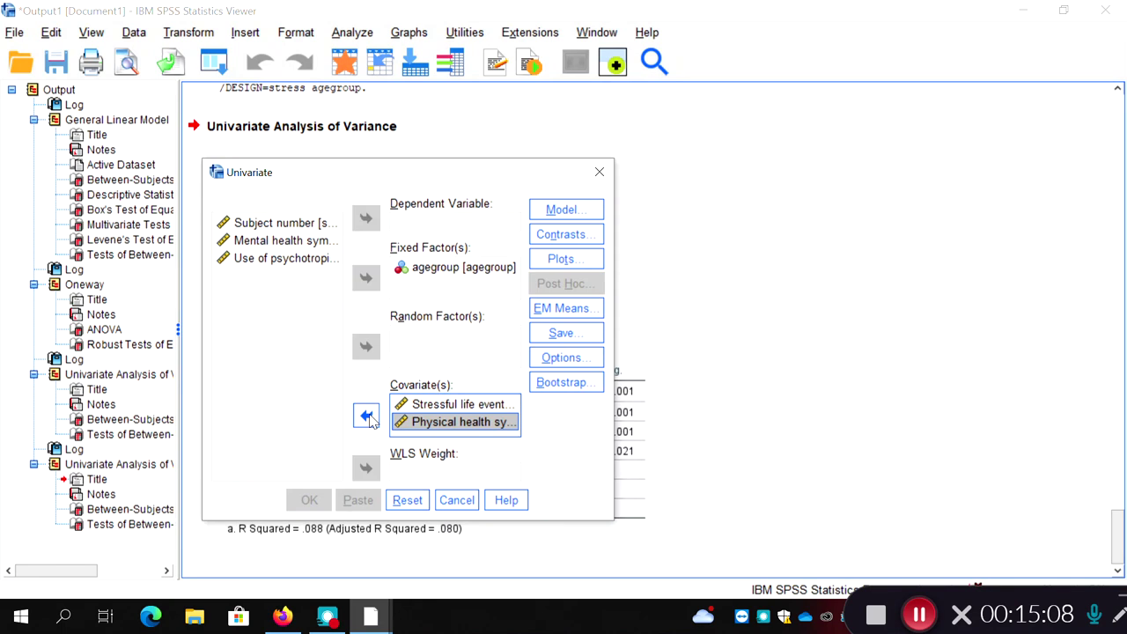
# Assign Mental health symptoms as the dependent variable, run the Univariate analysis and review its Tests of Between-Subjects Effects.
pyautogui.click(278, 240)
pyautogui.click(366, 219)
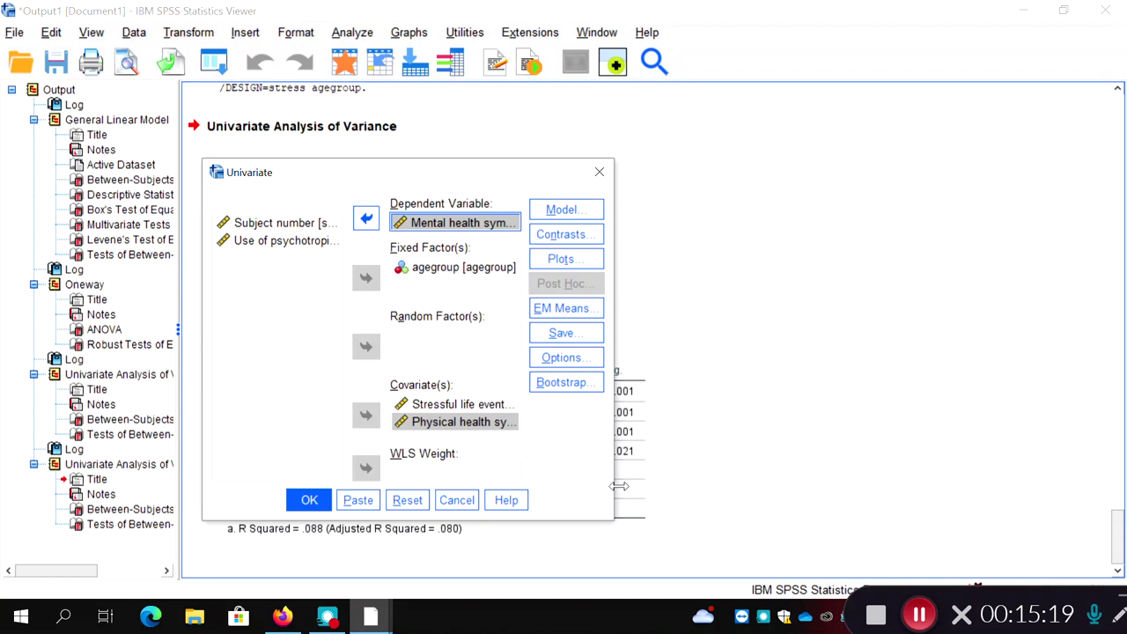
pyautogui.click(310, 501)
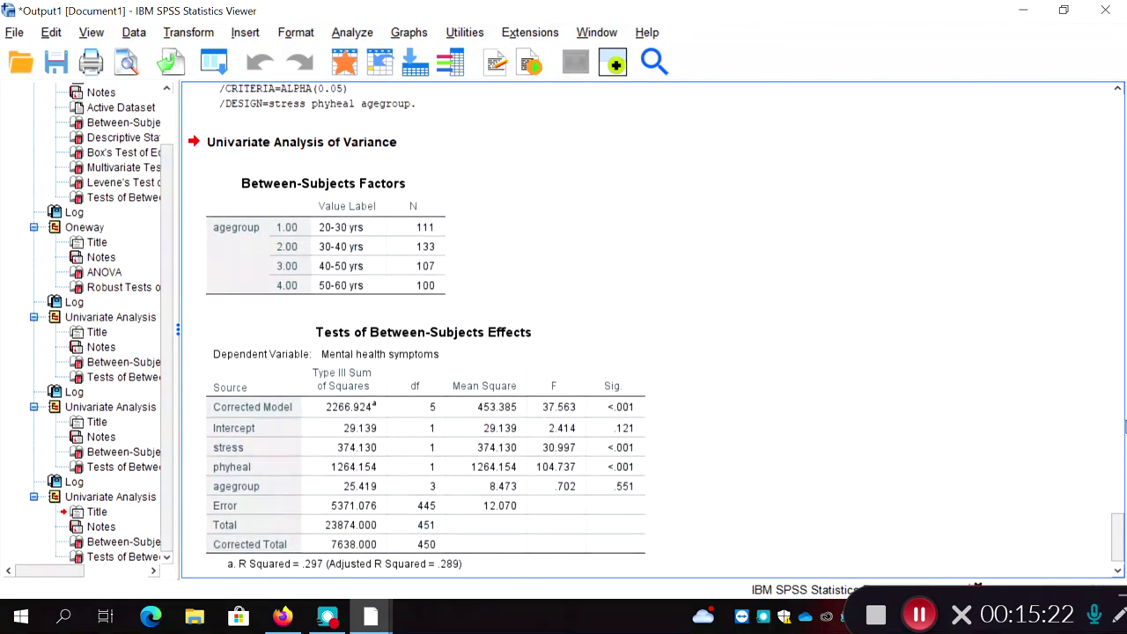
pyautogui.scroll(-1, 1120, 537)
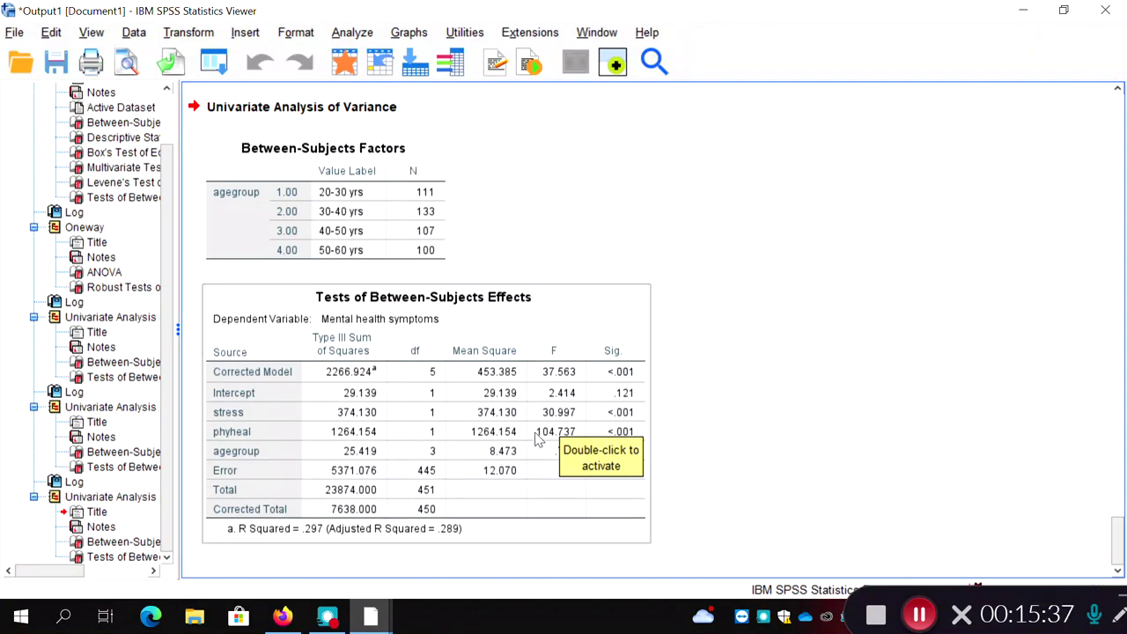
pyautogui.click(730, 509)
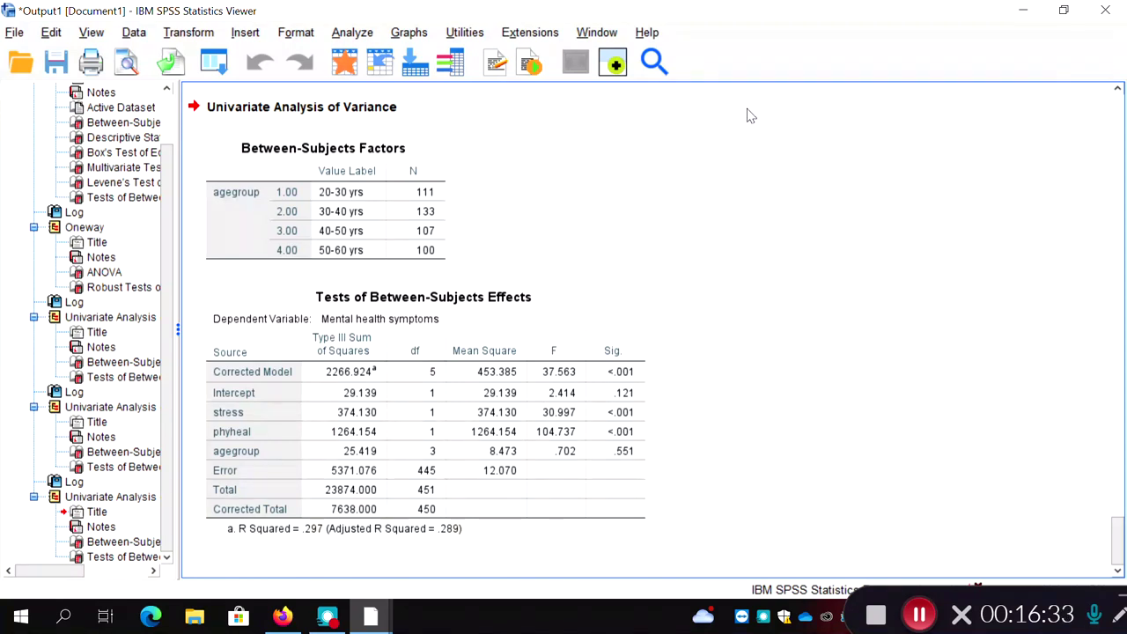
# In a new Univariate analysis, move Mental health symptoms from dependent variable to the covariates with Stressful life events and Physical health symptoms.
pyautogui.click(352, 34)
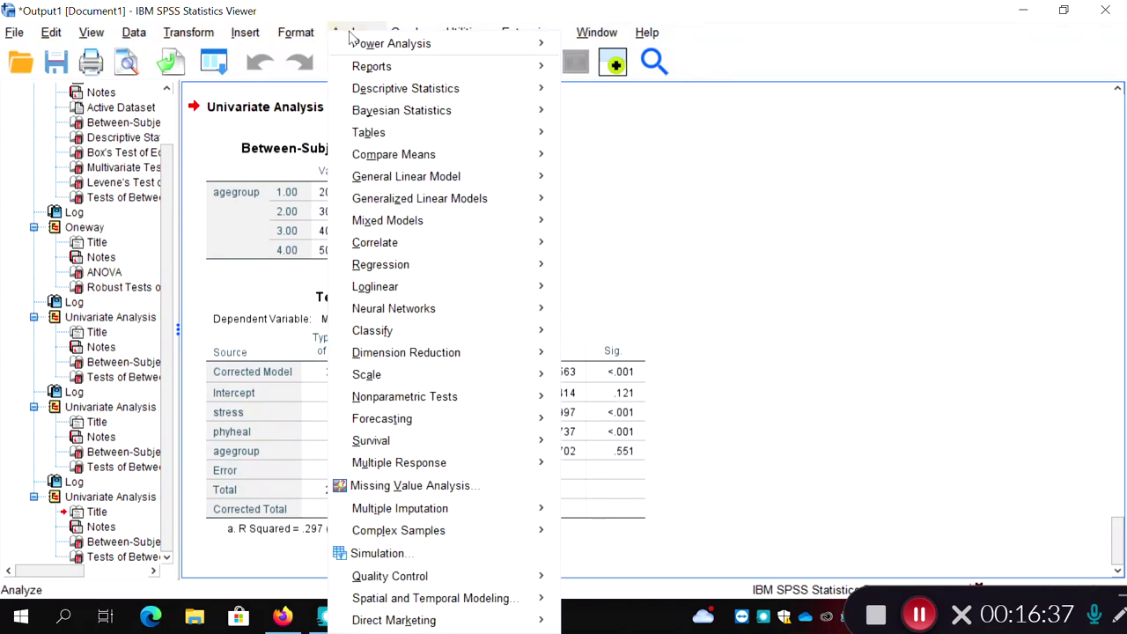
pyautogui.moveTo(429, 179)
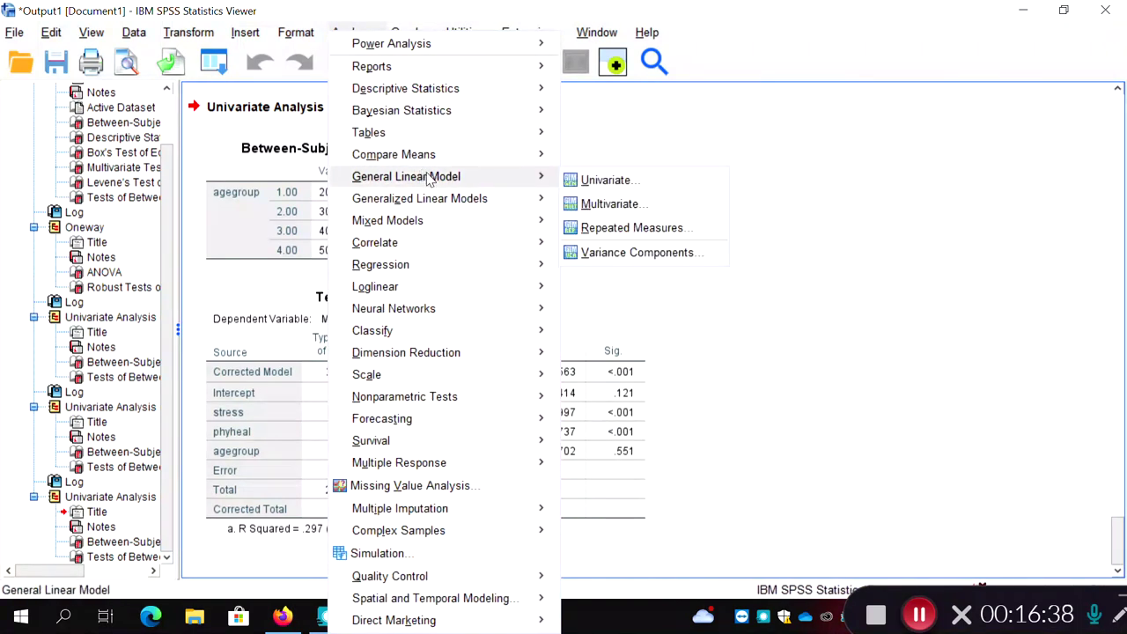
pyautogui.click(600, 180)
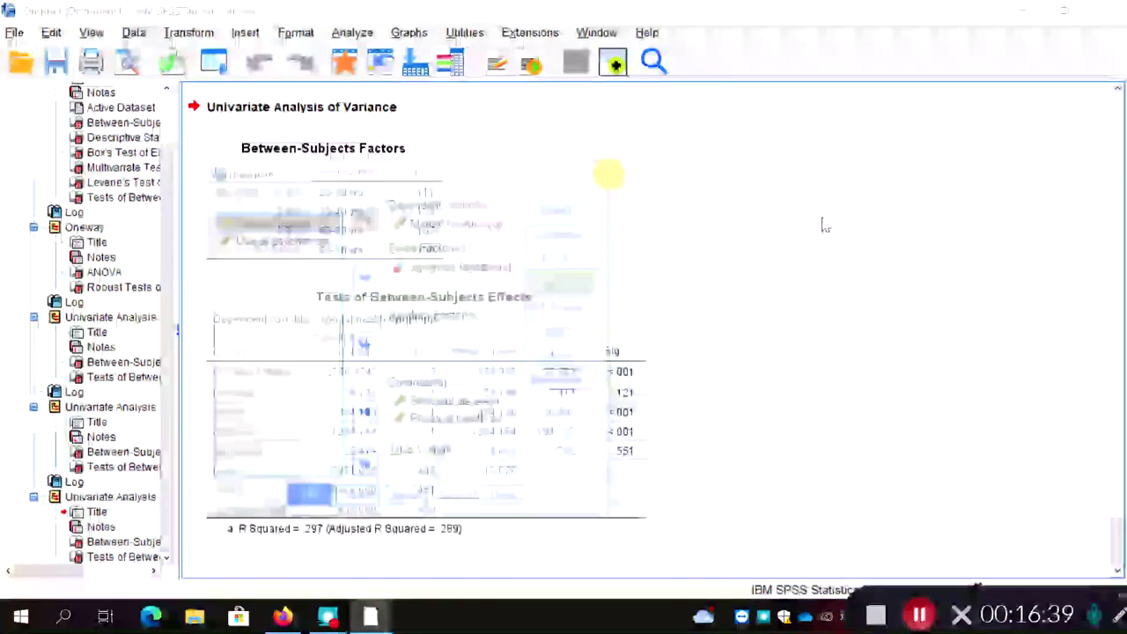
pyautogui.click(458, 225)
pyautogui.click(374, 221)
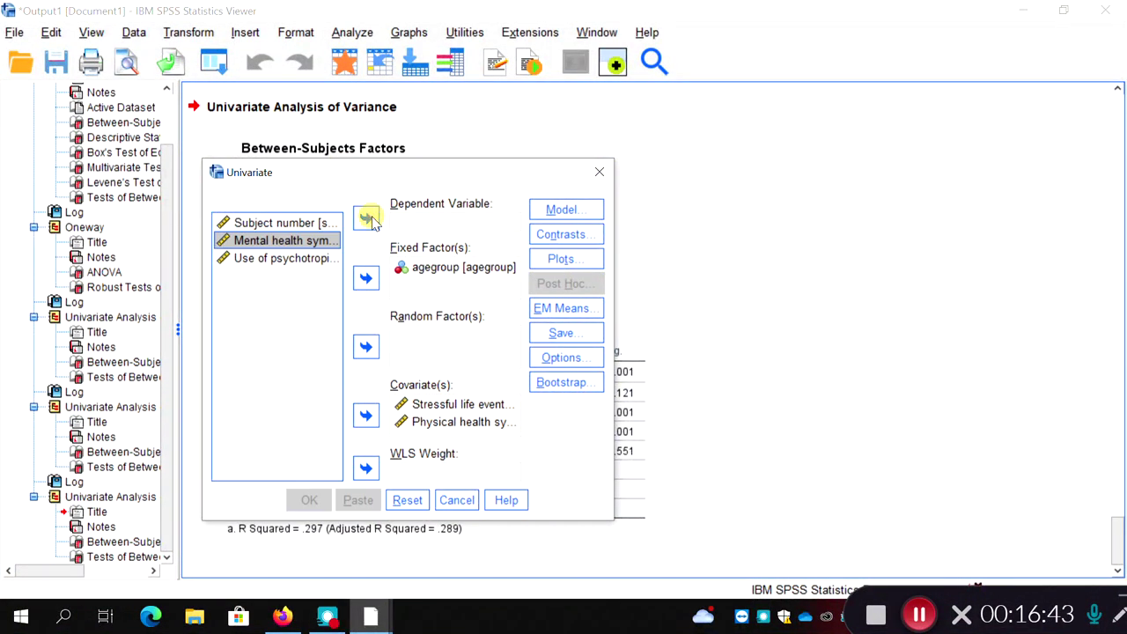
pyautogui.click(366, 416)
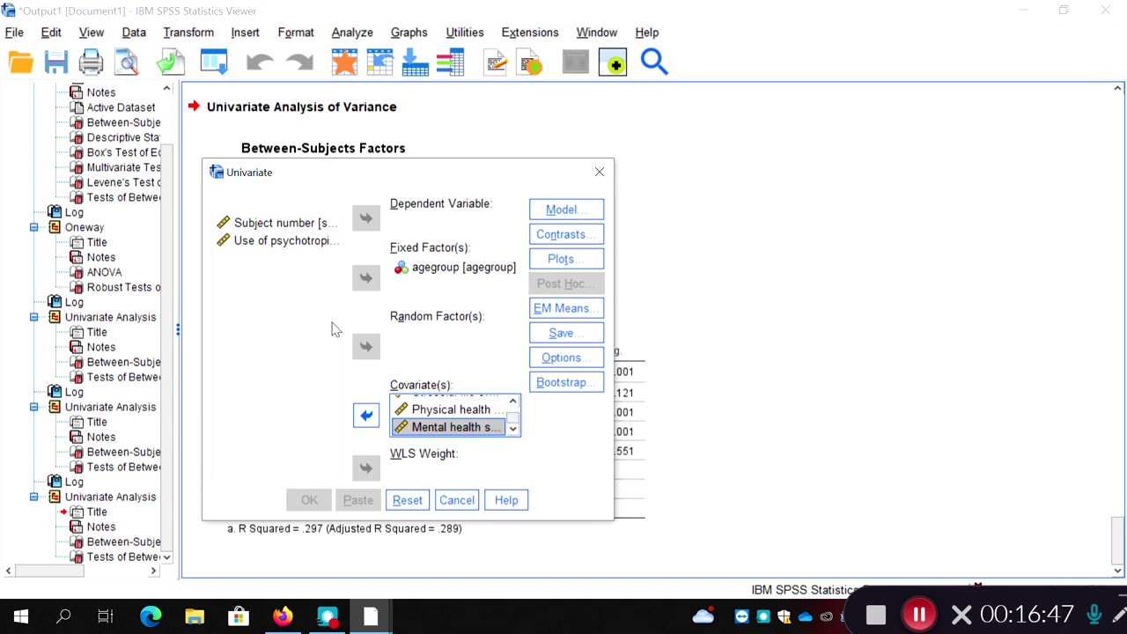
# Assign Use of psychotropic drugs as the dependent variable, run the Univariate analysis and review its Tests of Between-Subjects Effects.
pyautogui.click(298, 245)
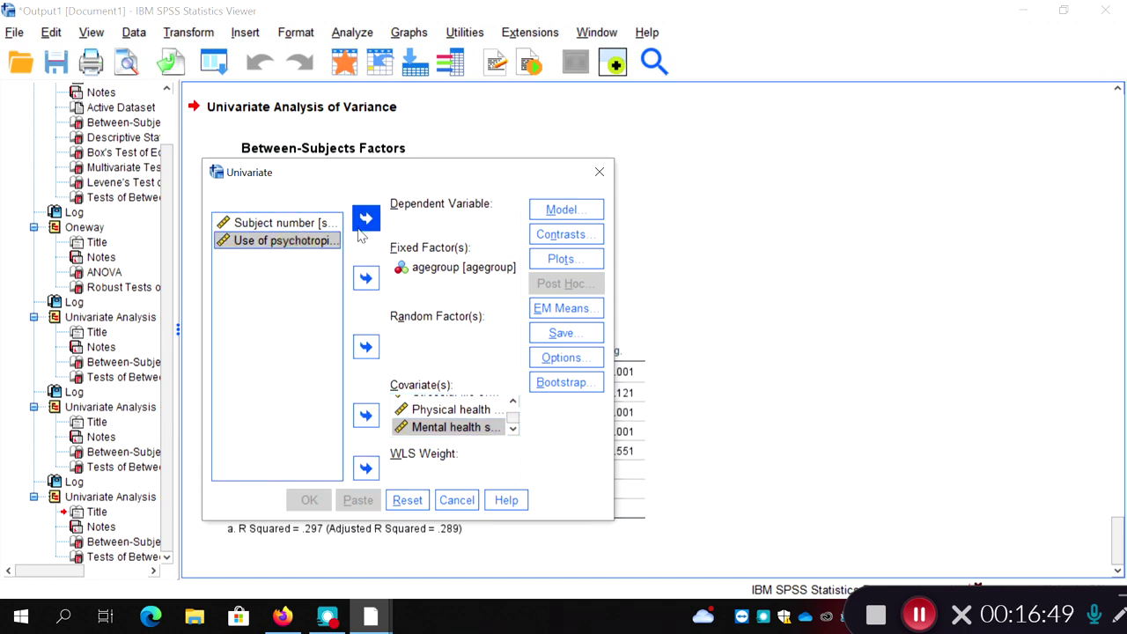
pyautogui.click(366, 217)
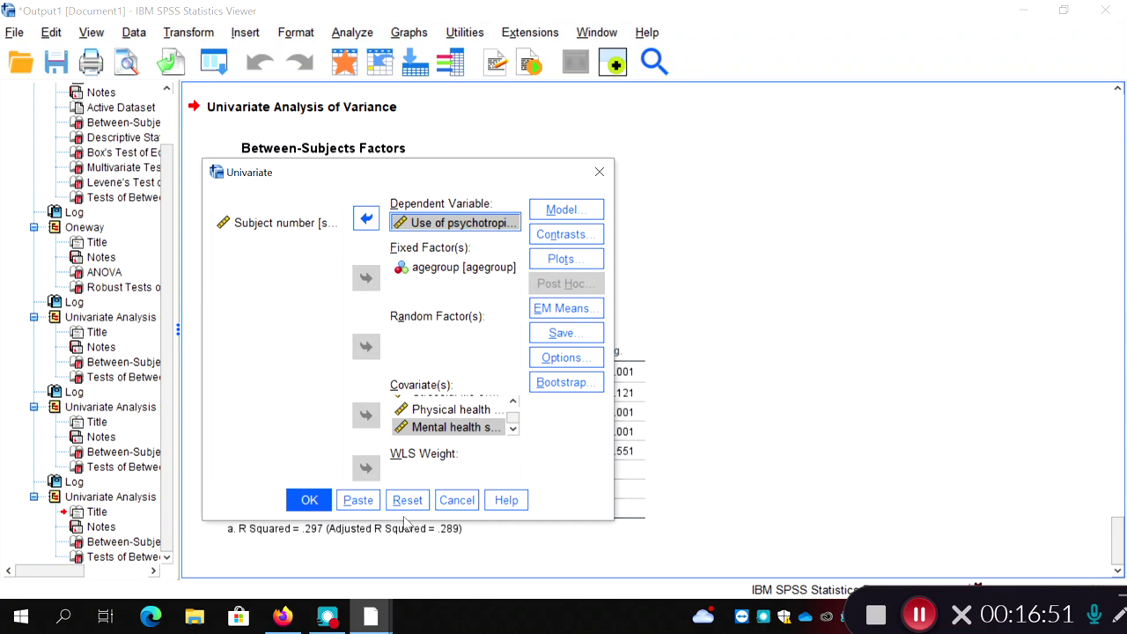
pyautogui.click(308, 500)
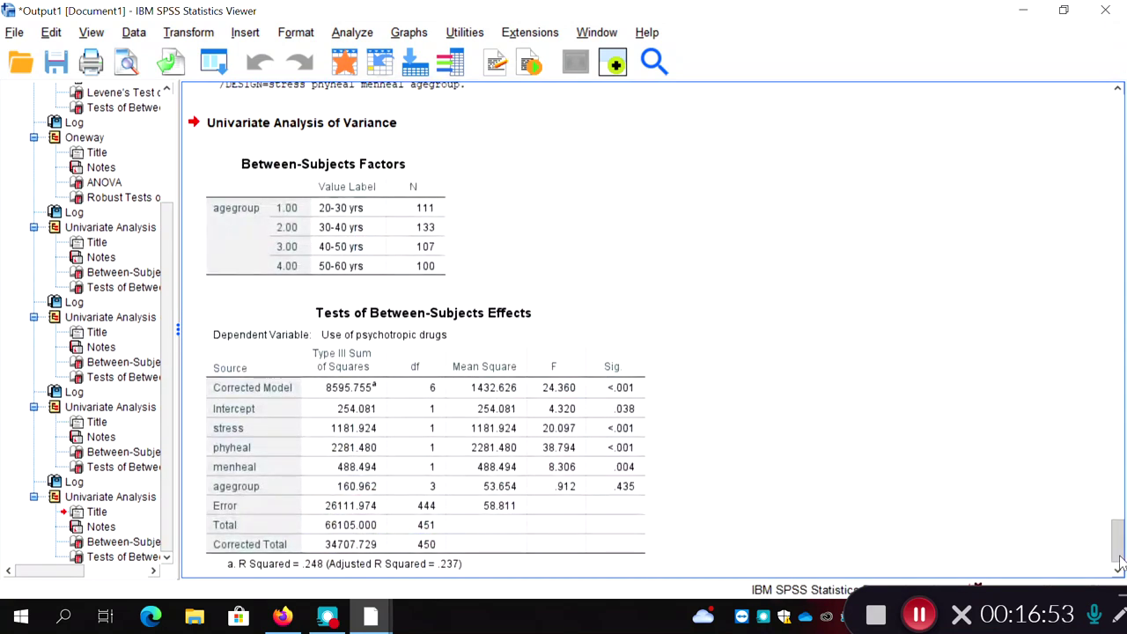
pyautogui.click(1118, 571)
pyautogui.click(1117, 570)
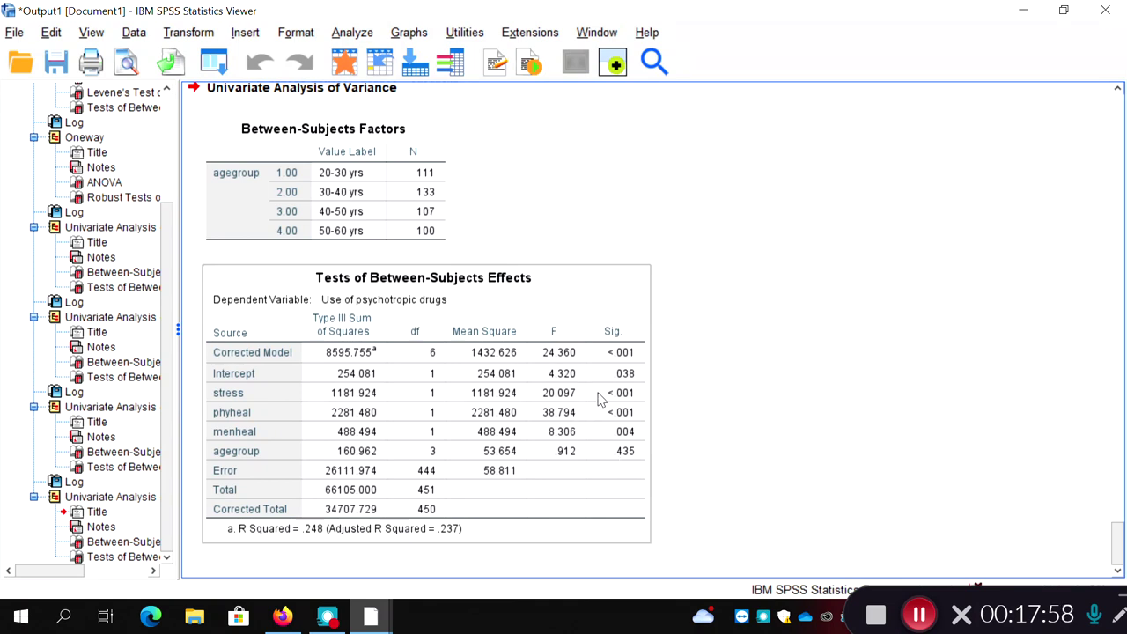
pyautogui.click(1025, 472)
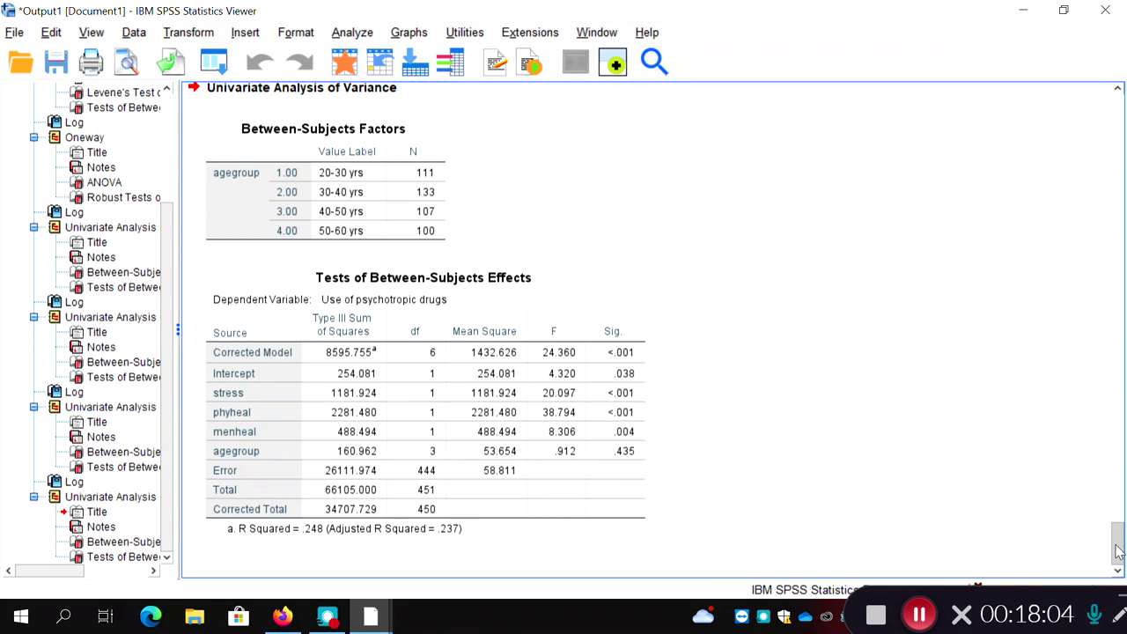
# Compare the agegroup effect in the Tests of Between-Subjects Effects tables across the four stepdown Univariate analyses.
pyautogui.moveTo(1119, 550)
pyautogui.mouseDown()
pyautogui.moveTo(1121, 560)
pyautogui.moveTo(1121, 377)
pyautogui.moveTo(1123, 407)
pyautogui.mouseUp()
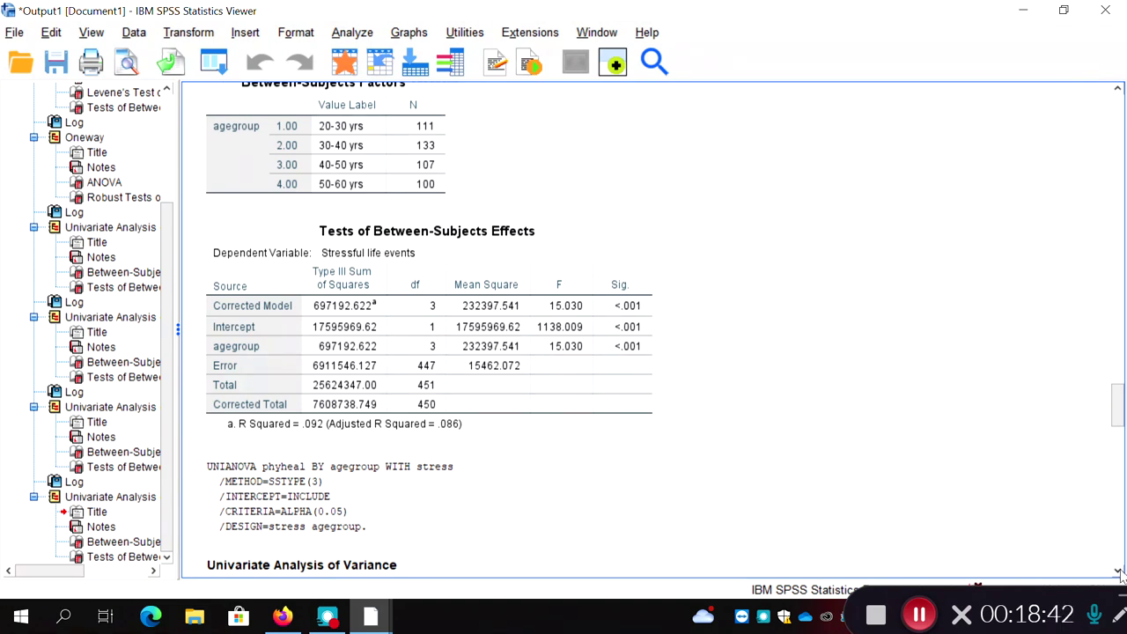
pyautogui.scroll(-6, 1120, 573)
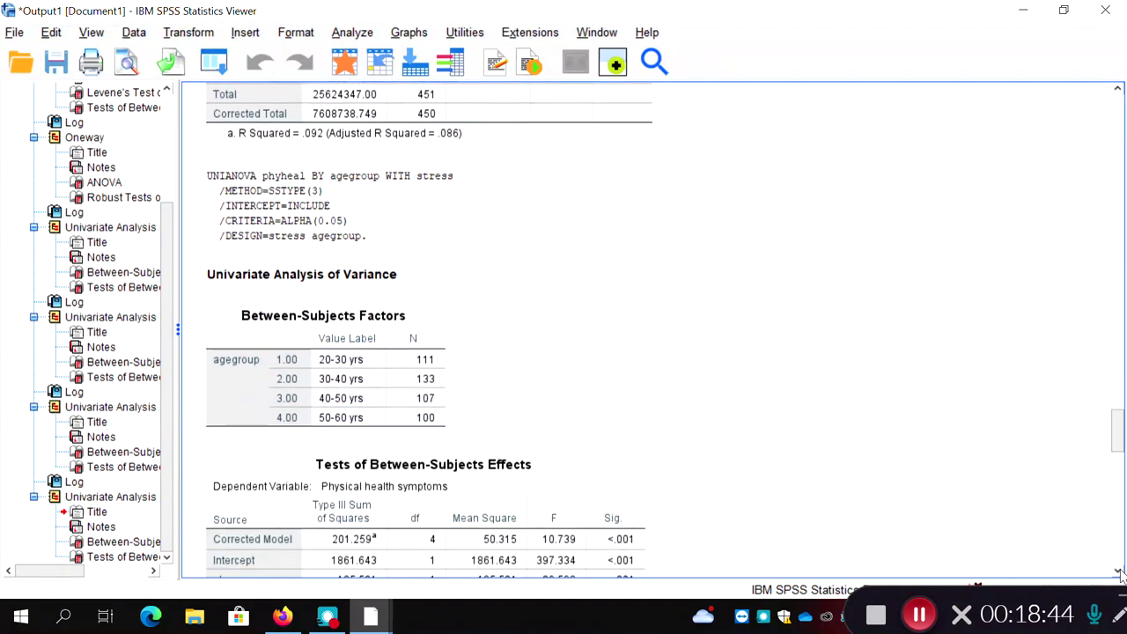
pyautogui.scroll(-4, 1121, 572)
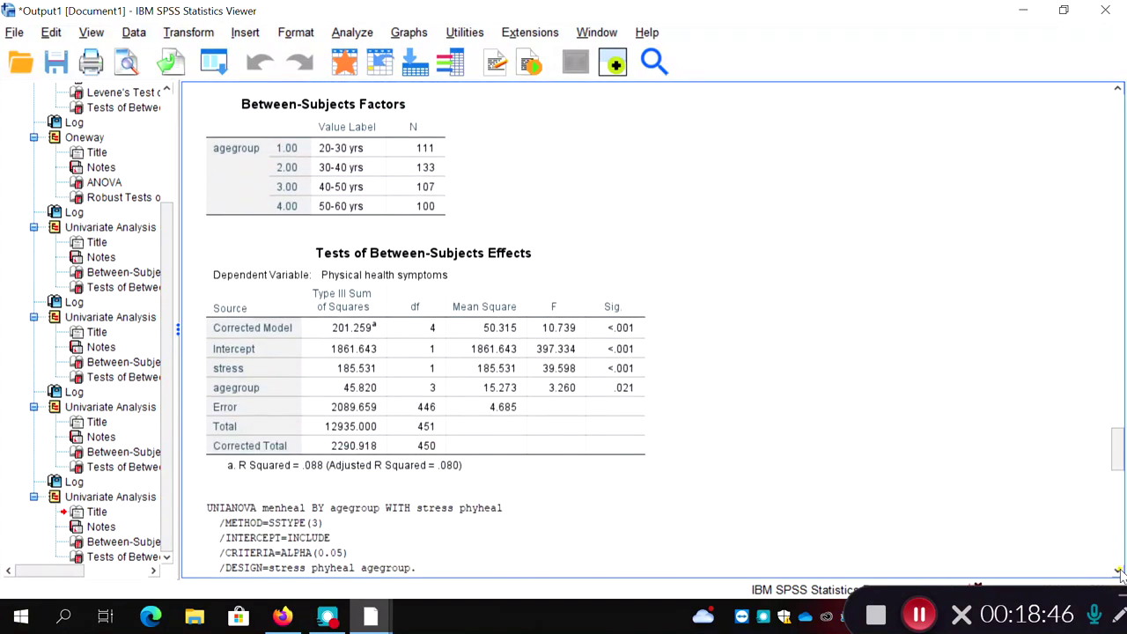
pyautogui.scroll(-8, 1121, 573)
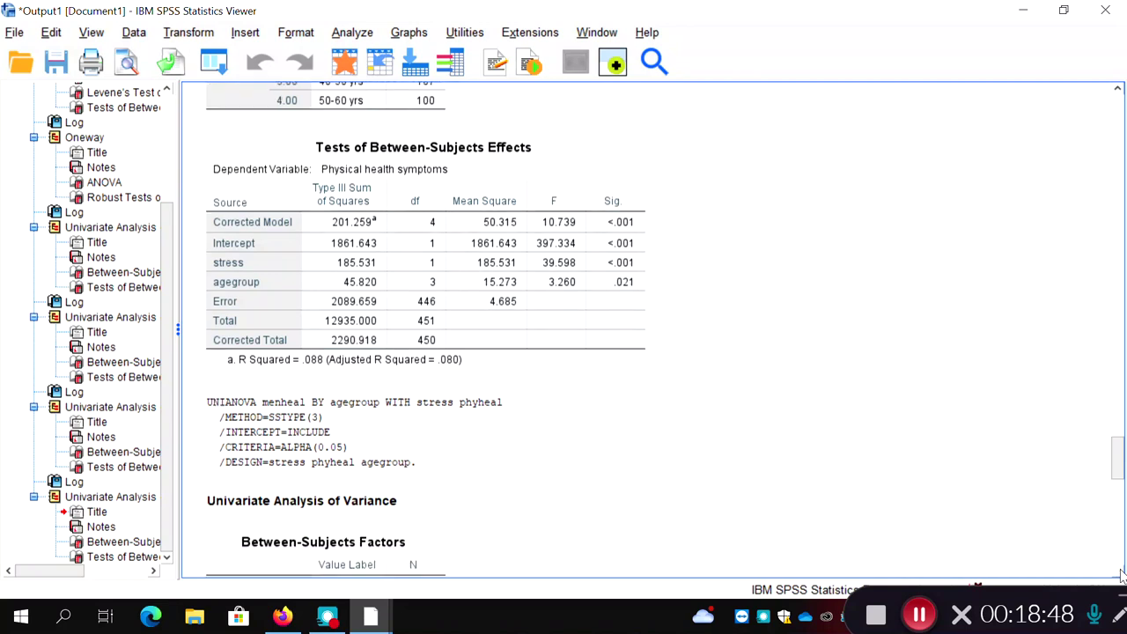
pyautogui.scroll(-7, 1120, 573)
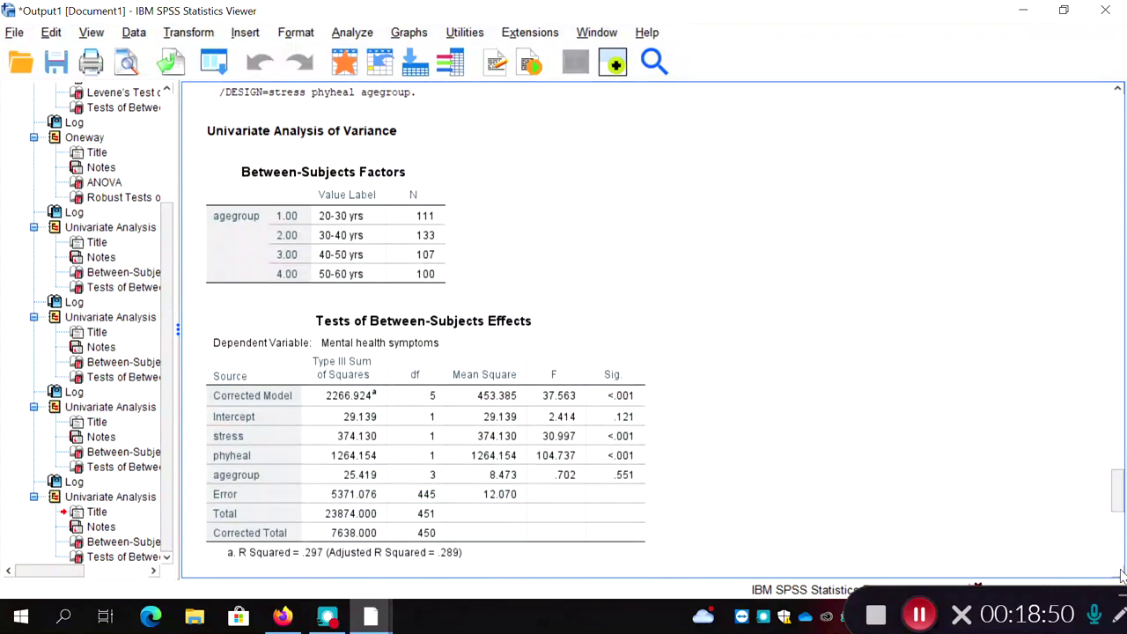
pyautogui.scroll(-5, 1120, 572)
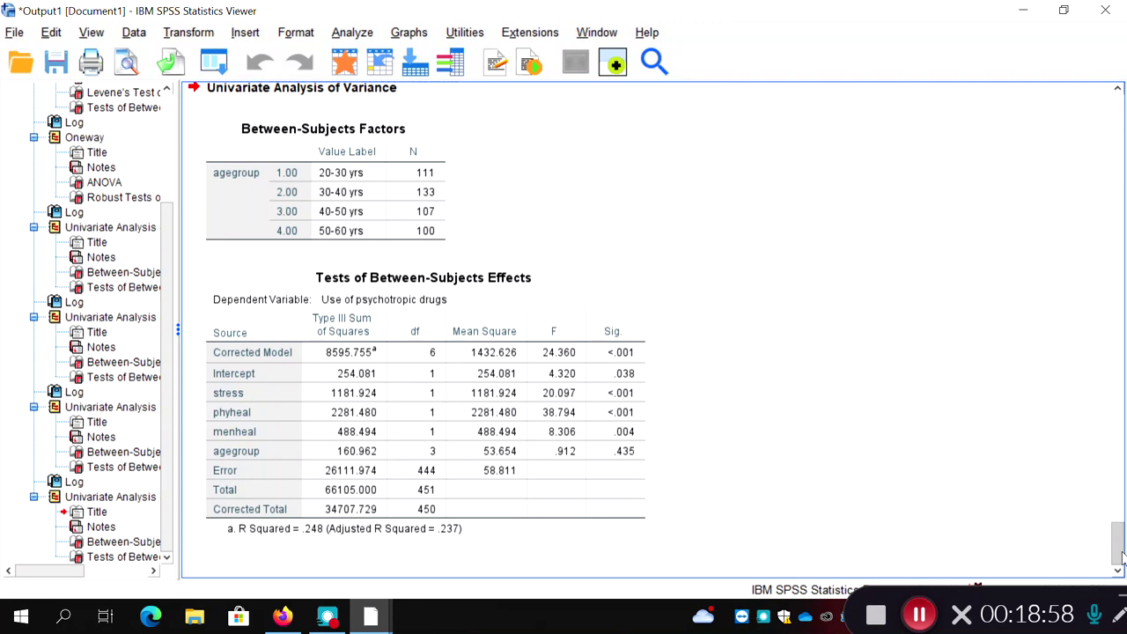
pyautogui.moveTo(1121, 555)
pyautogui.mouseDown()
pyautogui.moveTo(1116, 532)
pyautogui.moveTo(1119, 571)
pyautogui.mouseUp()
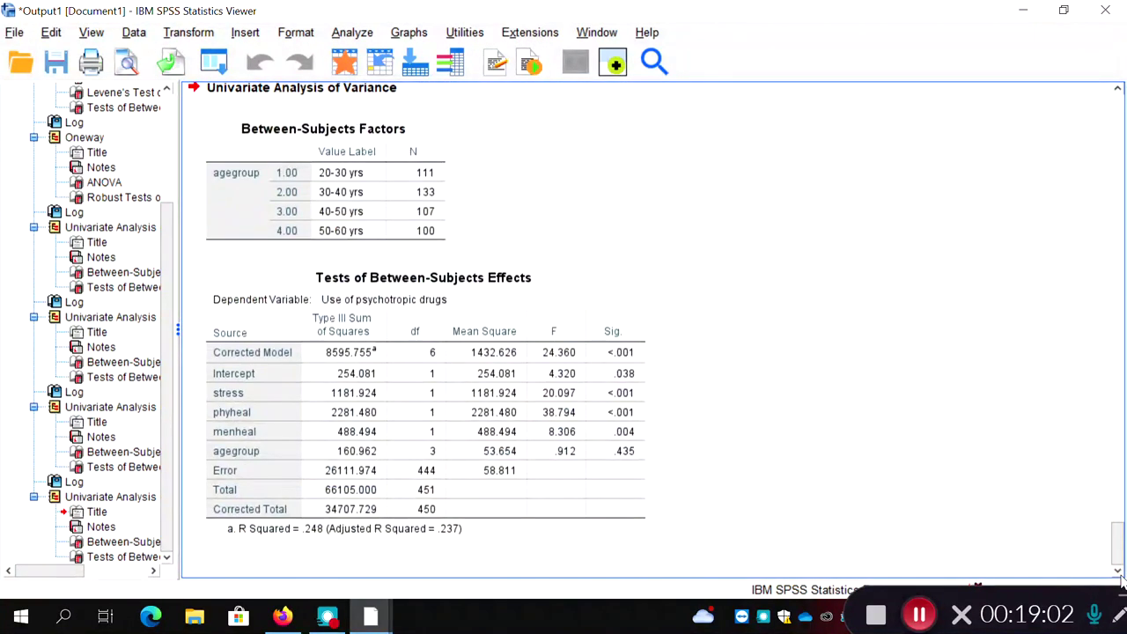
pyautogui.scroll(3, 1120, 572)
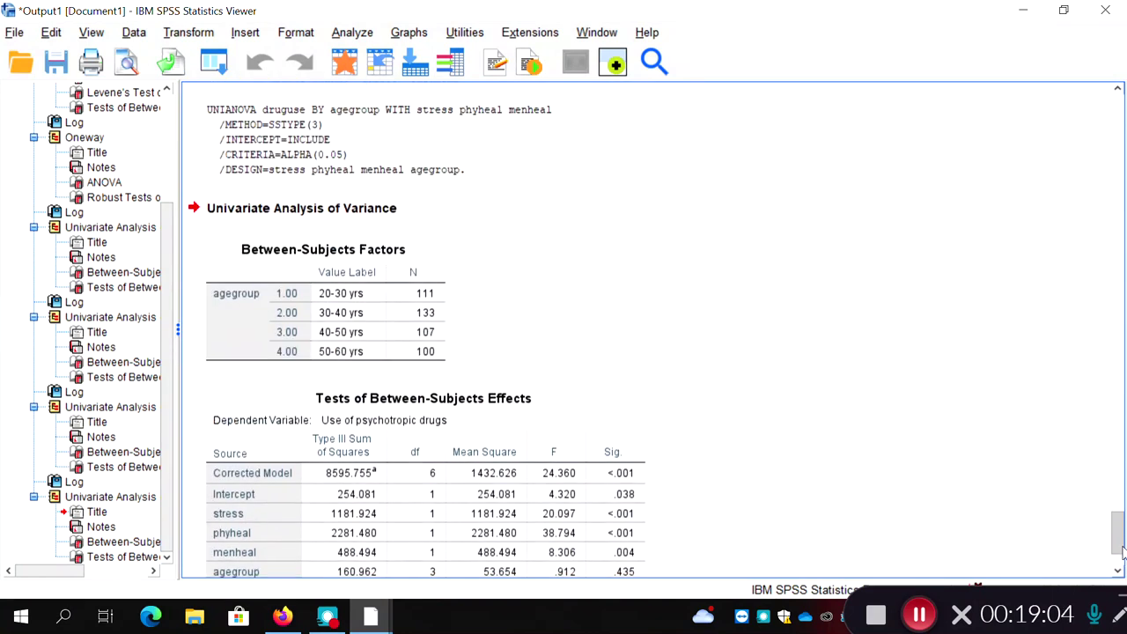
pyautogui.scroll(-3, 1120, 573)
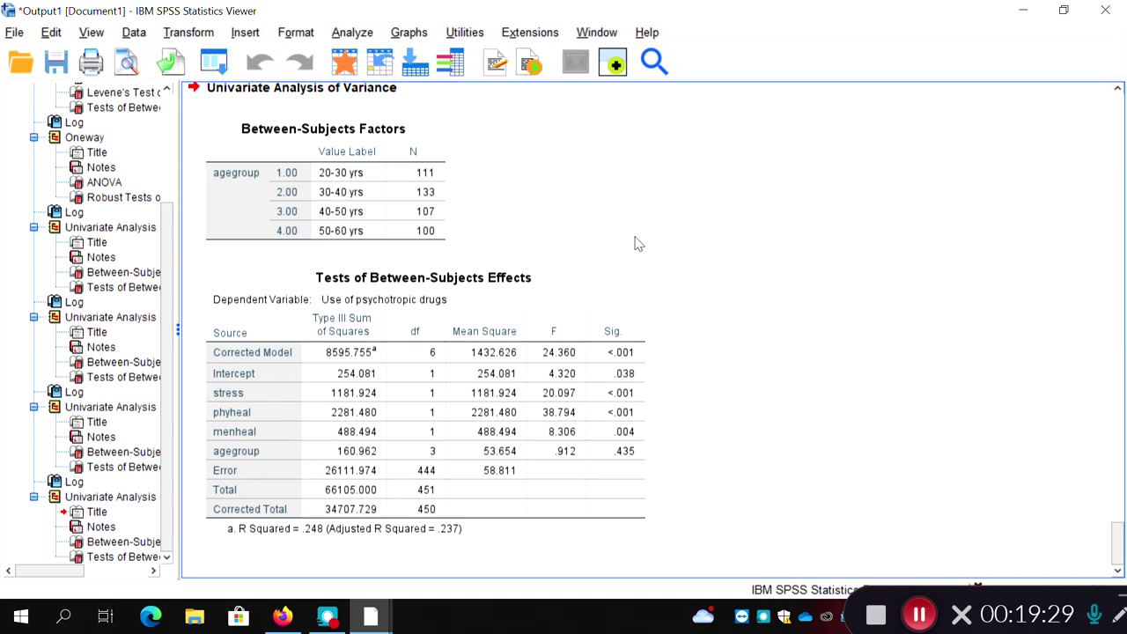
pyautogui.click(361, 187)
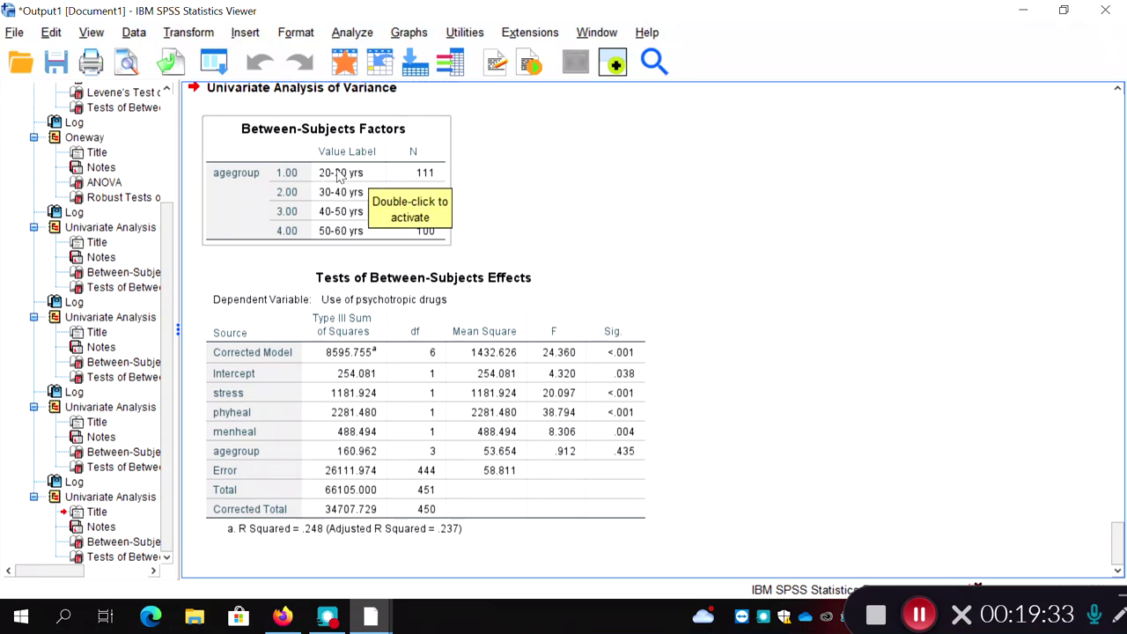
pyautogui.click(755, 190)
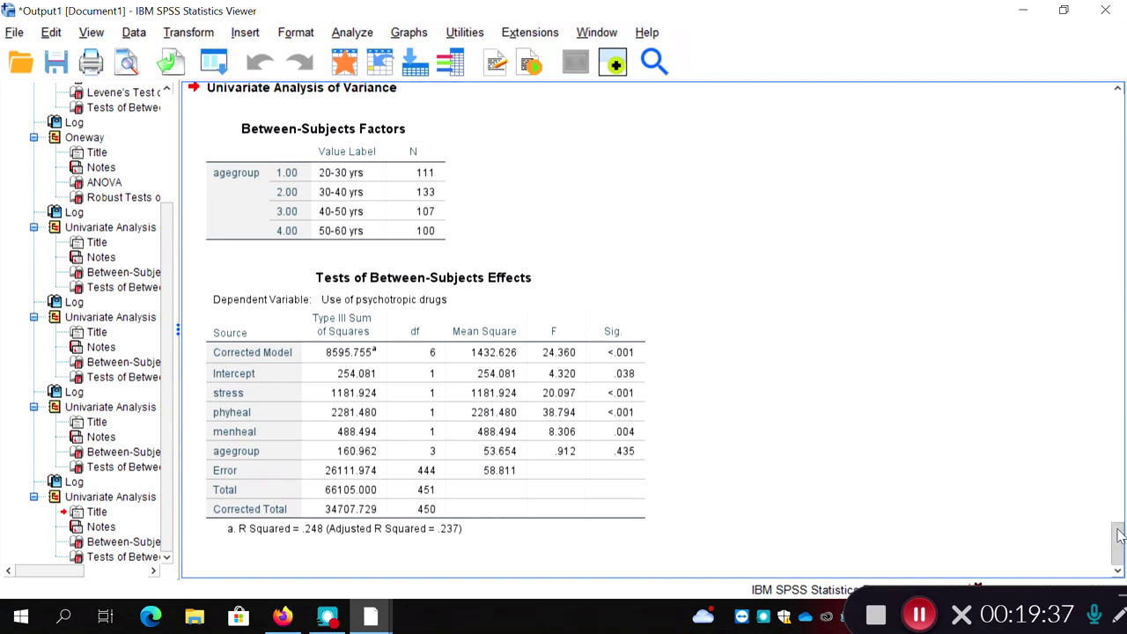
# Examine the age-group means for Stressful life events in the MANOVA's Descriptive Statistics table.
pyautogui.moveTo(1120, 534); pyautogui.dragTo(1123, 140)
pyautogui.click(470, 493)
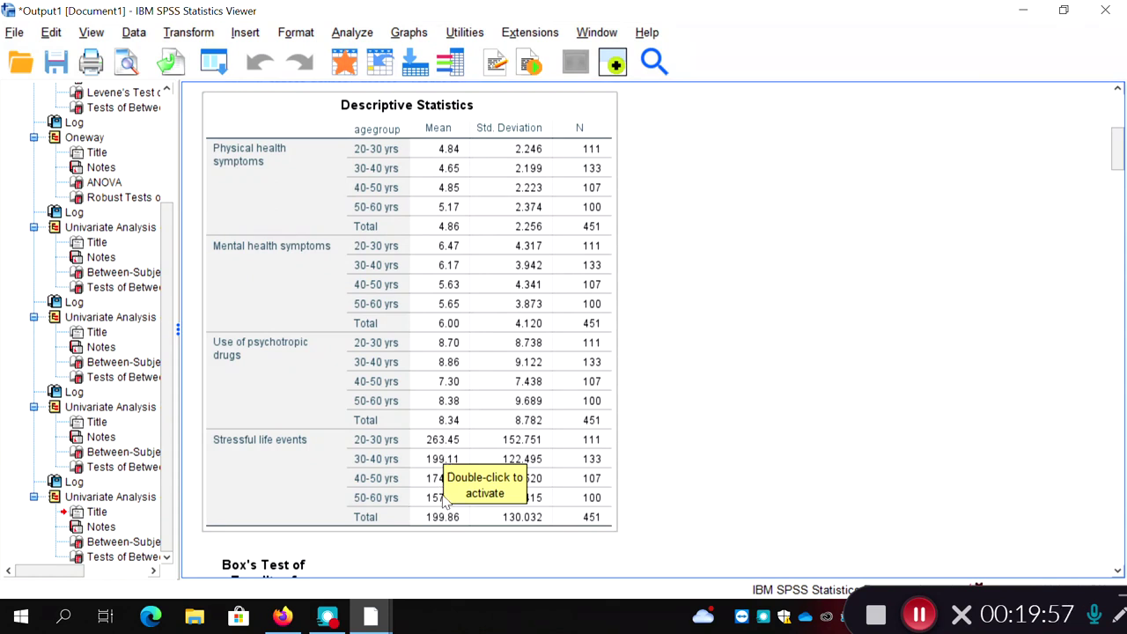
pyautogui.click(958, 450)
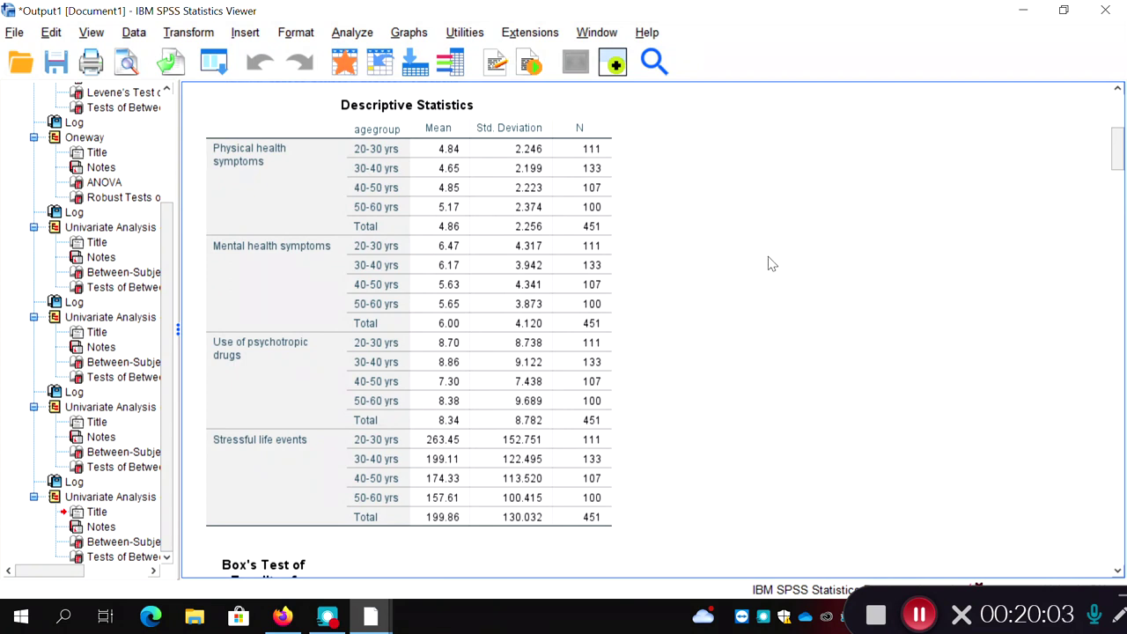
# Reset the Univariate analysis, then assign agegroup as the fixed factor and Stressful life events as the dependent variable.
pyautogui.click(353, 33)
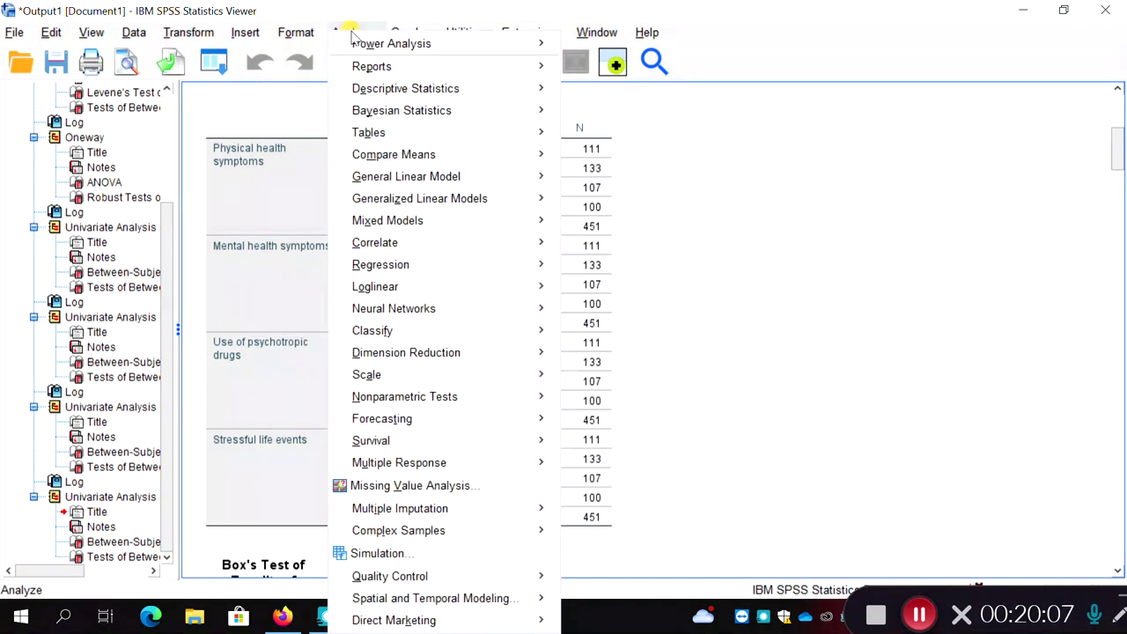
pyautogui.moveTo(398, 180)
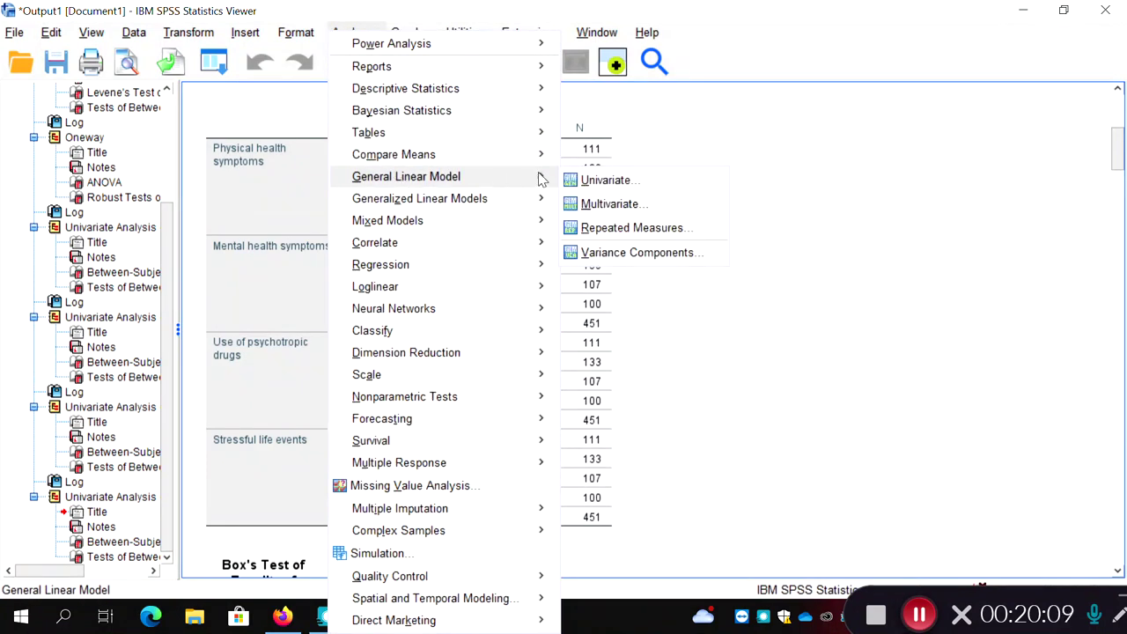
pyautogui.click(604, 181)
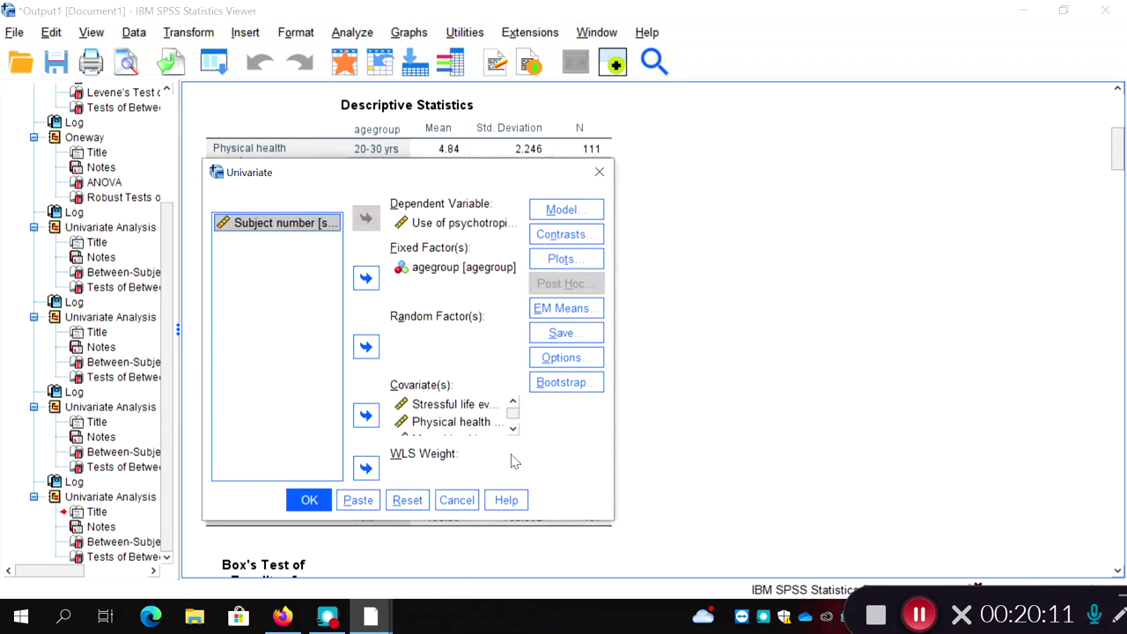
pyautogui.click(408, 501)
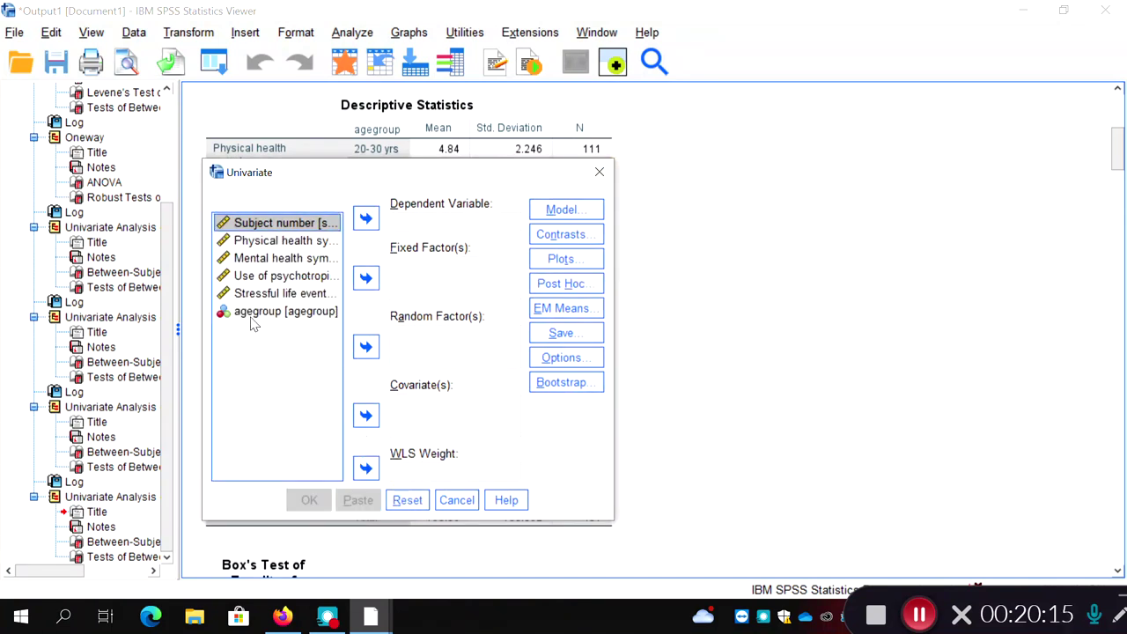
pyautogui.click(264, 313)
pyautogui.click(366, 279)
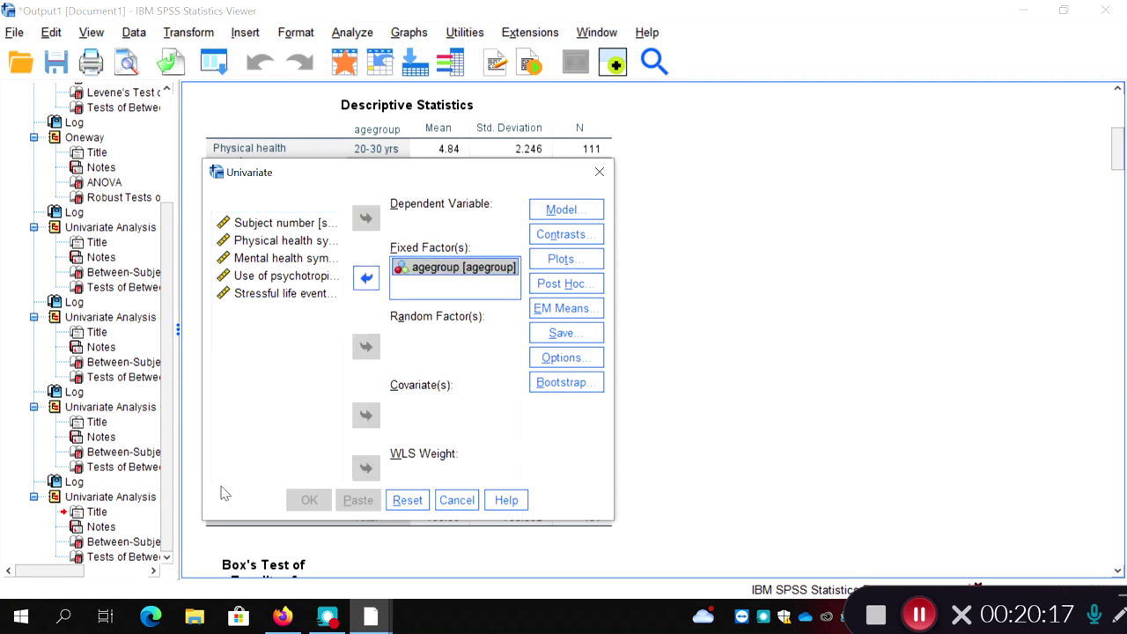
pyautogui.click(290, 296)
pyautogui.click(366, 218)
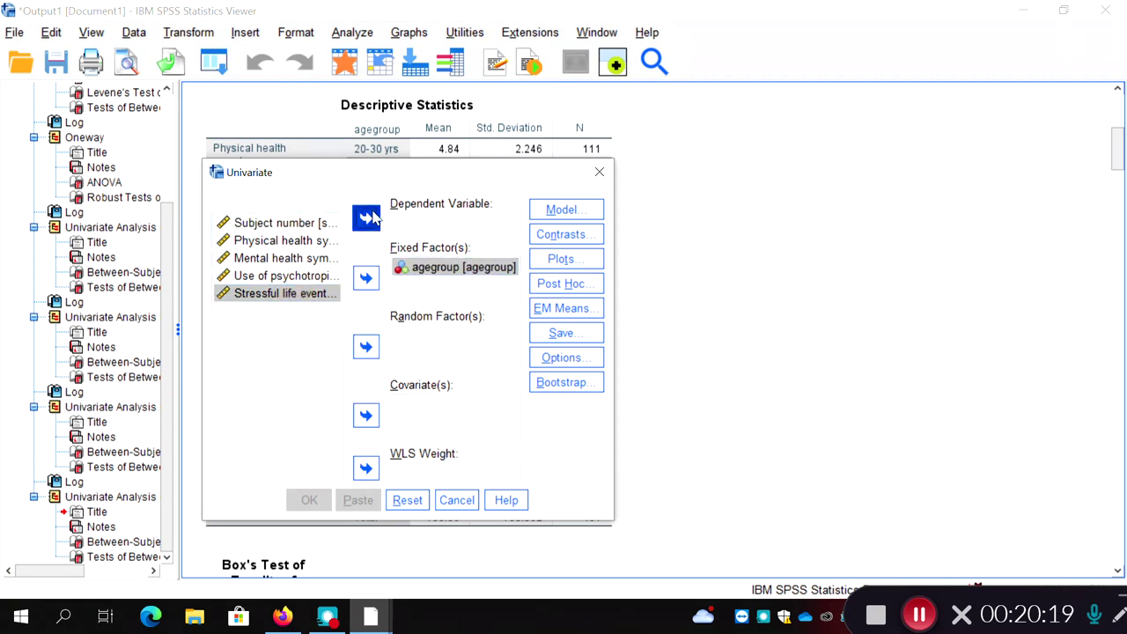
# Request Games-Howell post hoc comparisons for agegroup.
pyautogui.click(581, 285)
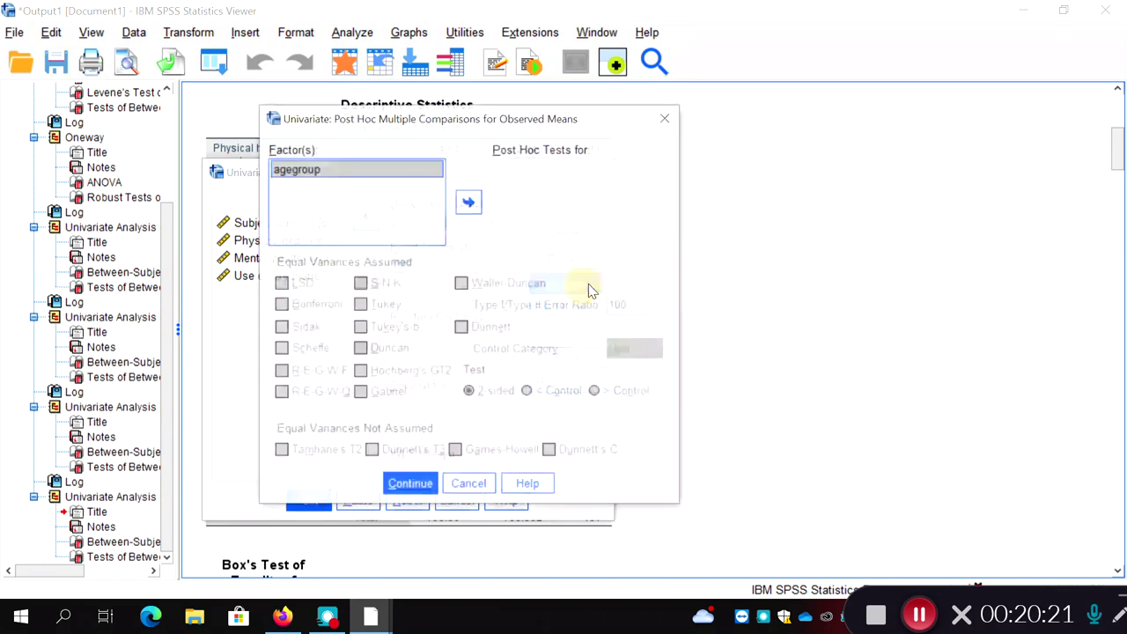
pyautogui.click(468, 201)
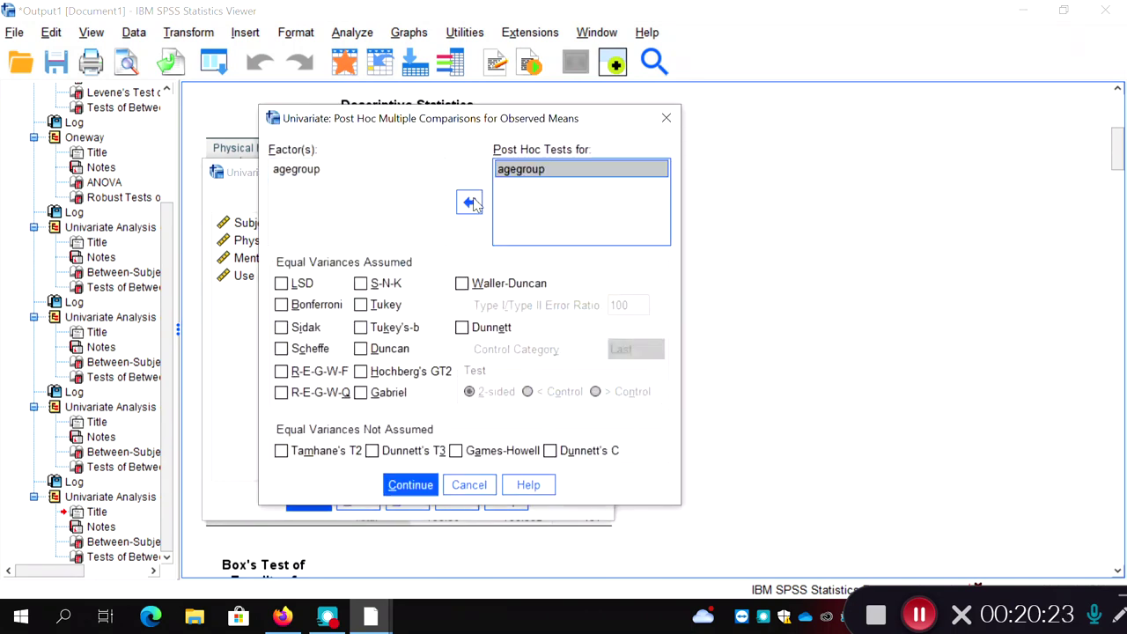
pyautogui.click(456, 451)
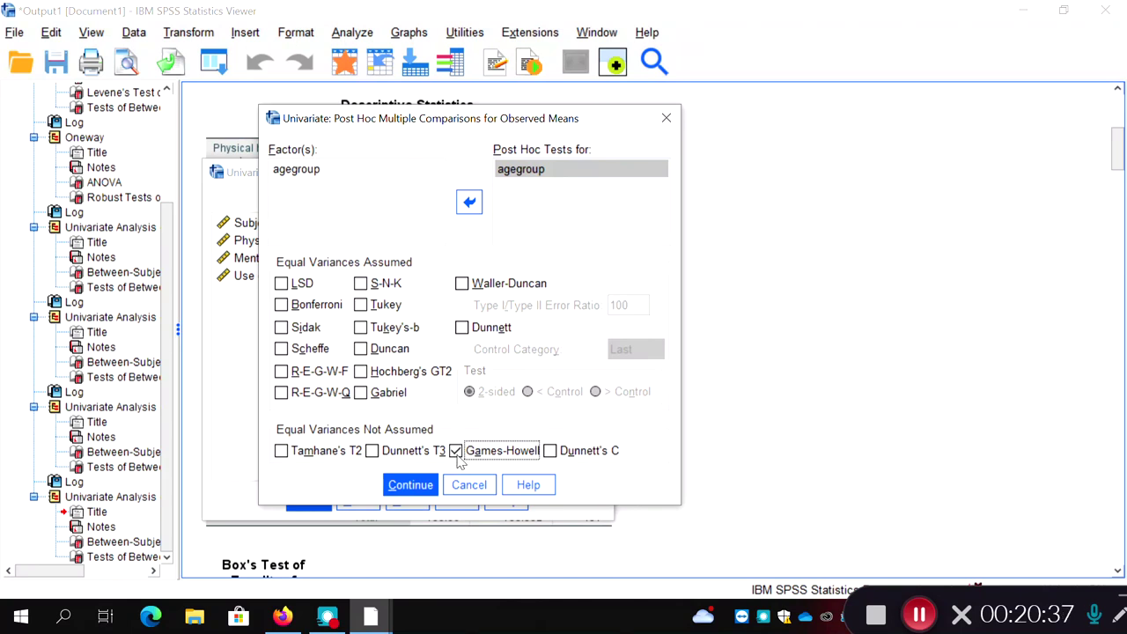
pyautogui.click(421, 490)
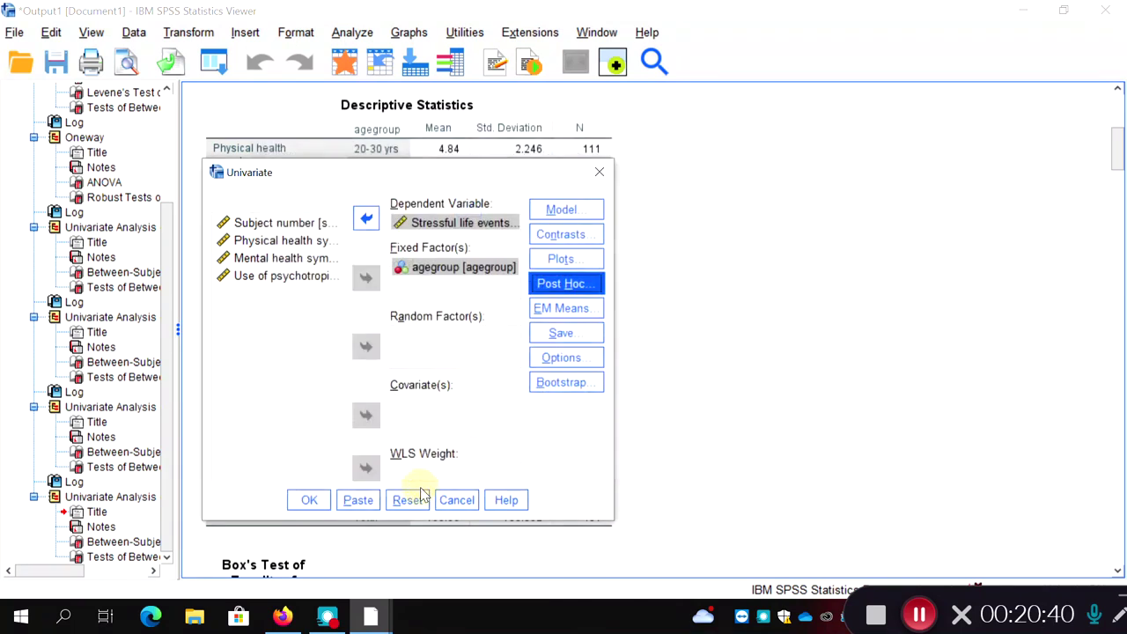
# Run the Univariate analysis of Stressful life events and review the Games-Howell Multiple Comparisons table for the age groups.
pyautogui.click(307, 504)
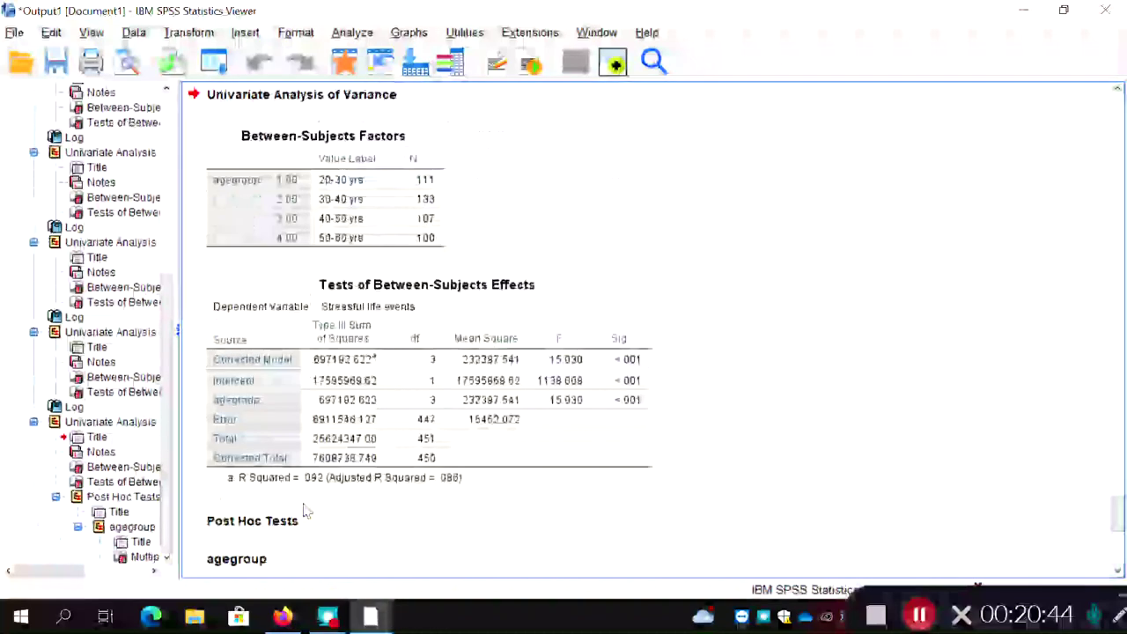
pyautogui.moveTo(1120, 511); pyautogui.dragTo(1121, 539)
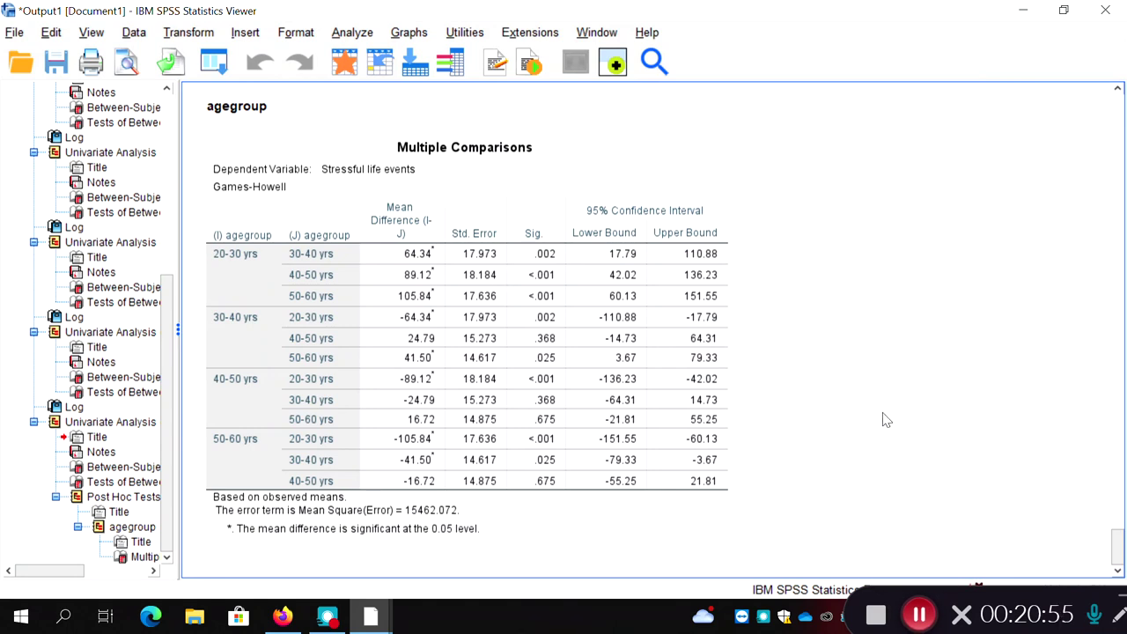
pyautogui.click(350, 282)
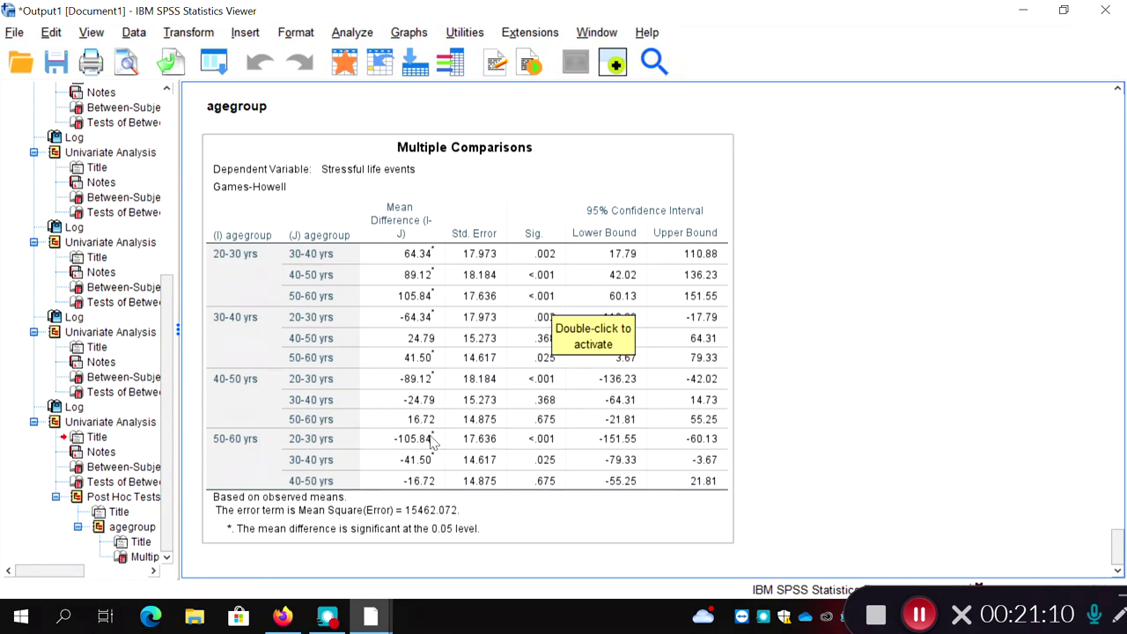
pyautogui.click(549, 548)
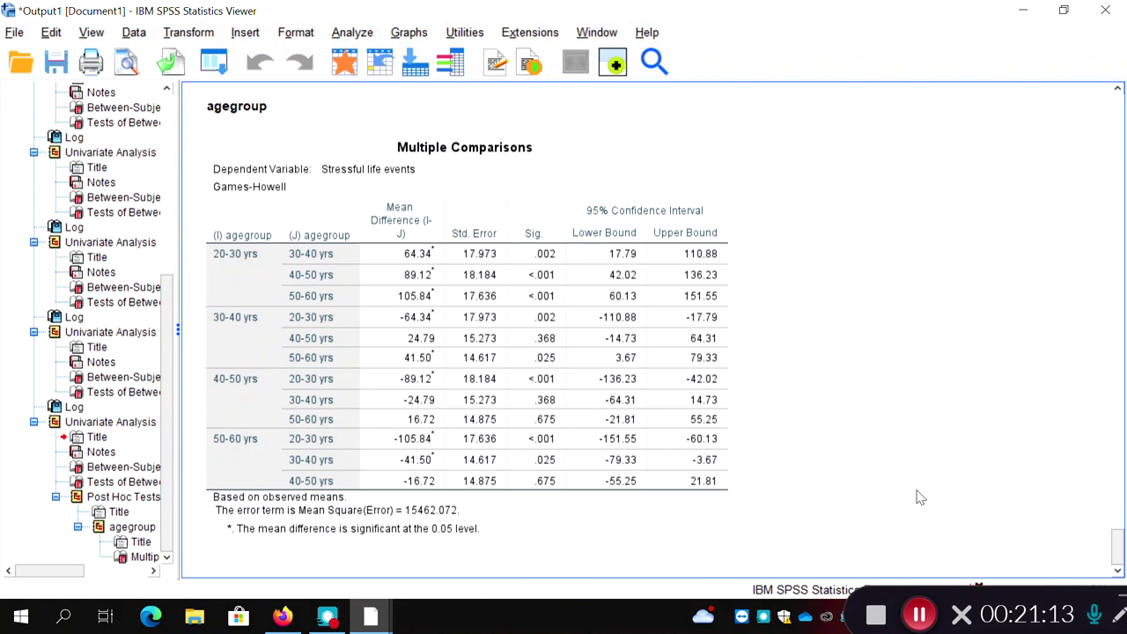